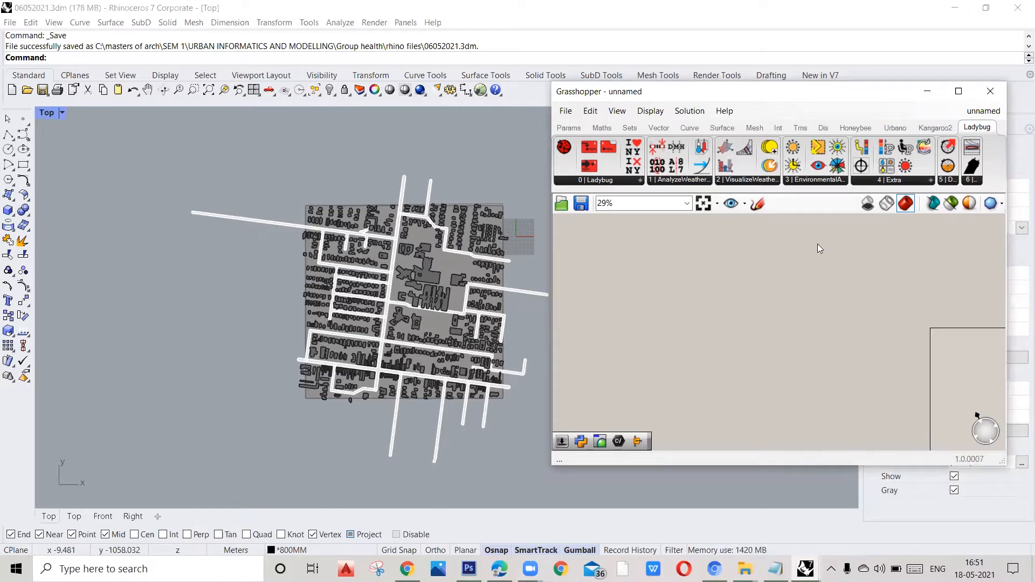
scroll(647, 286, down, 5)
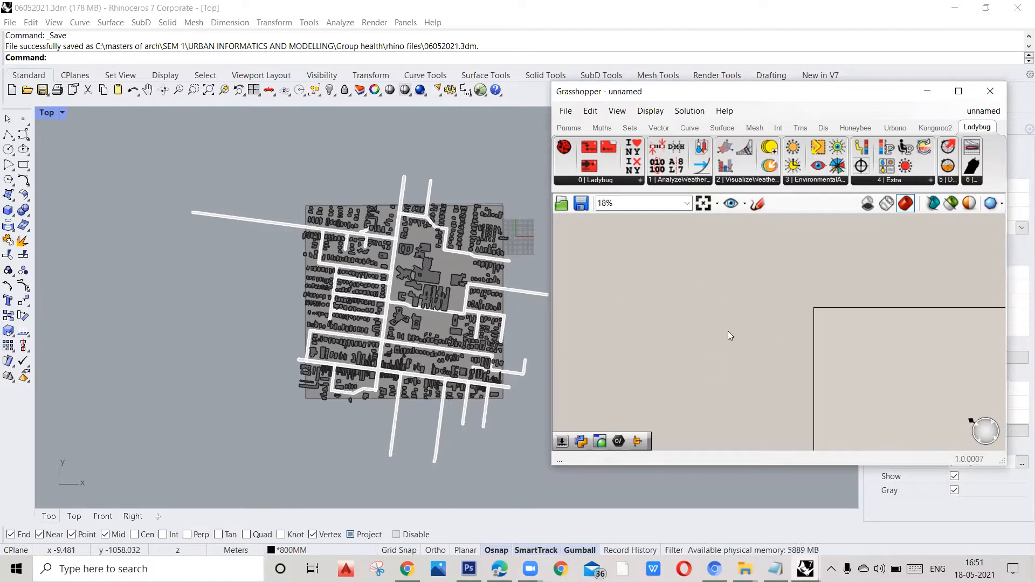
scroll(810, 374, up, 3)
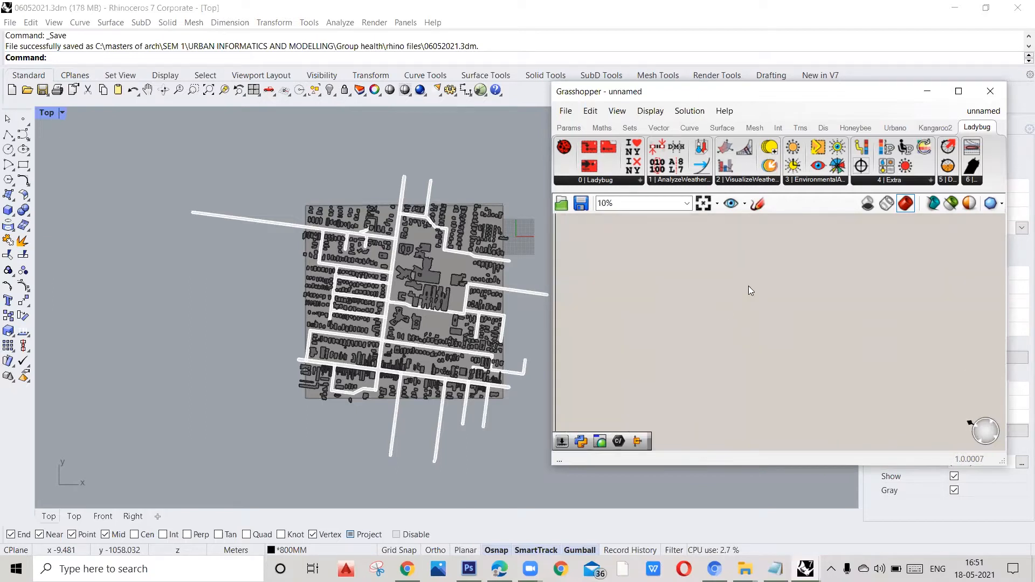
scroll(751, 291, down, 1)
scroll(214, 327, up, 3)
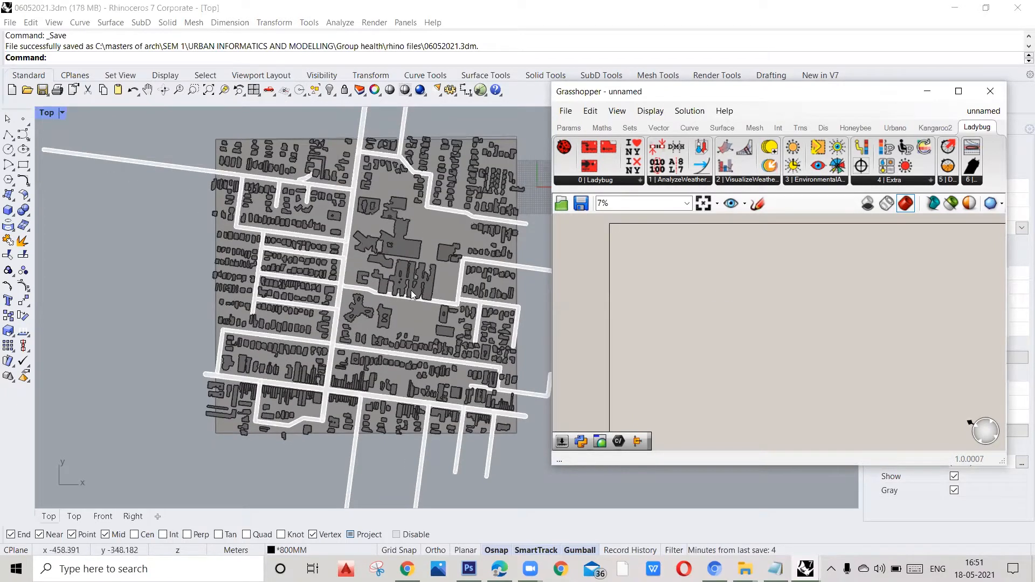
scroll(226, 291, down, 2)
scroll(226, 290, up, 3)
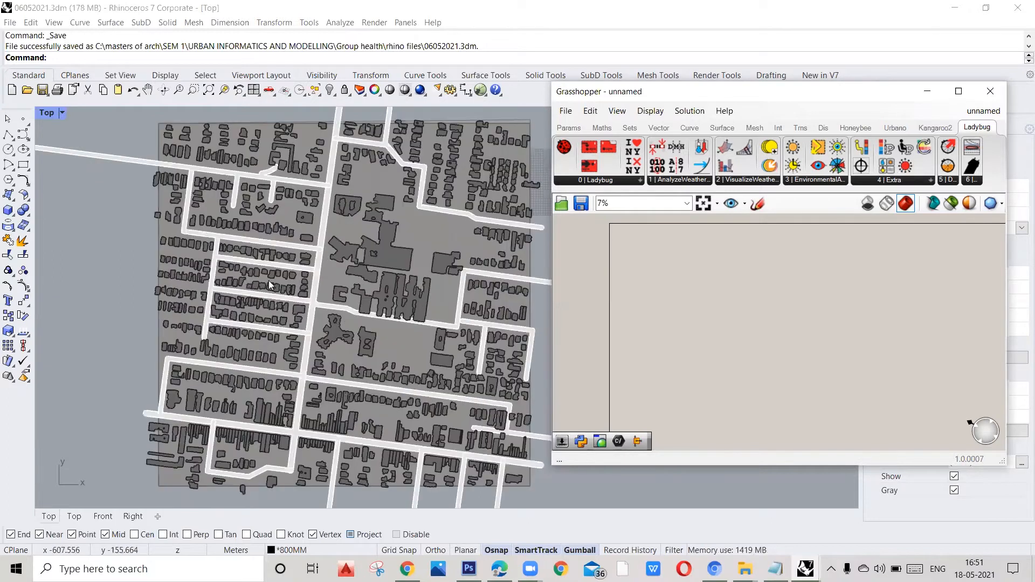
scroll(323, 257, down, 2)
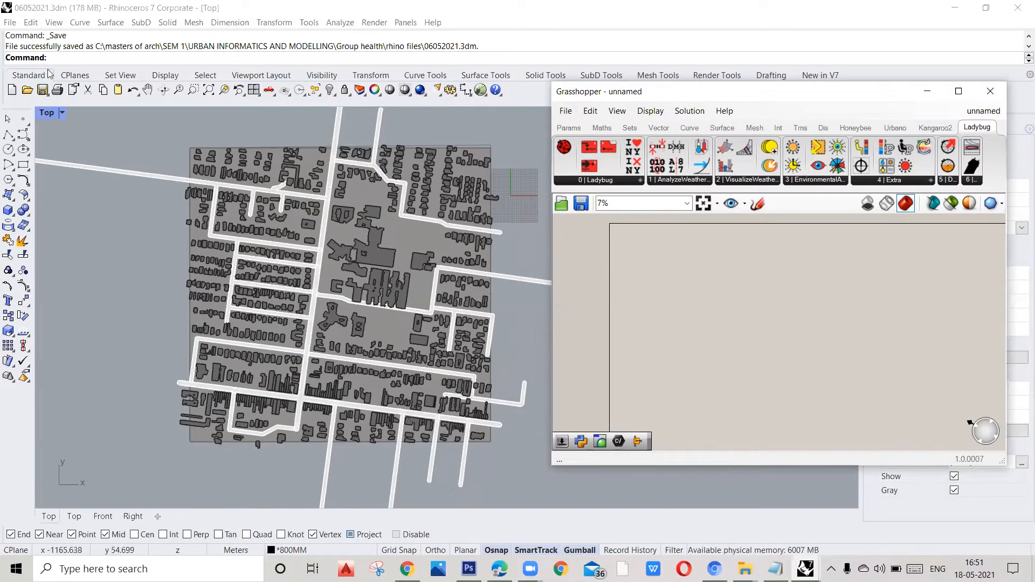
Keep the Top viewport in Shaded display mode and change its view to Perspective.
click(62, 113)
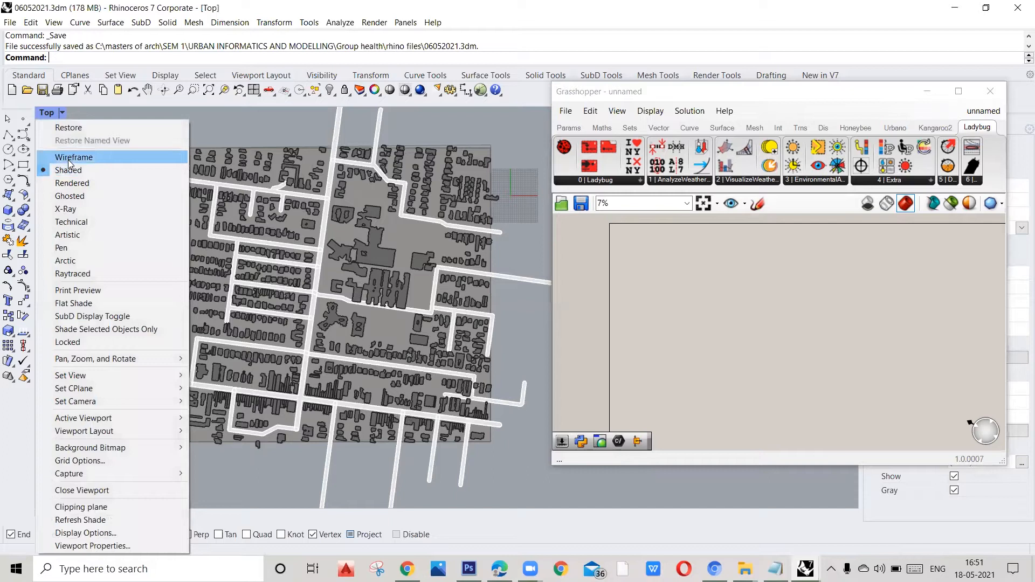
click(79, 171)
click(62, 113)
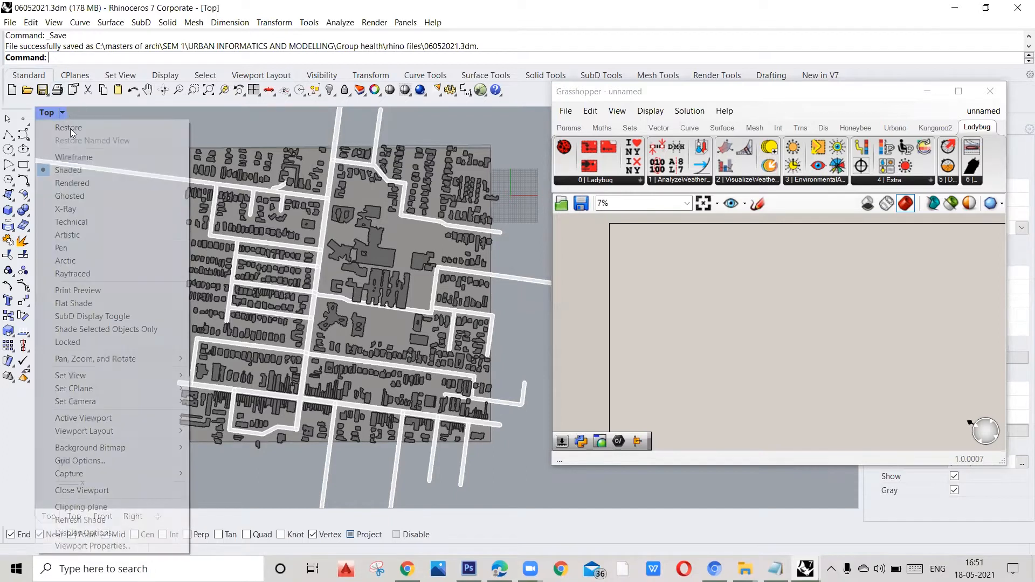
mouse_move(93, 376)
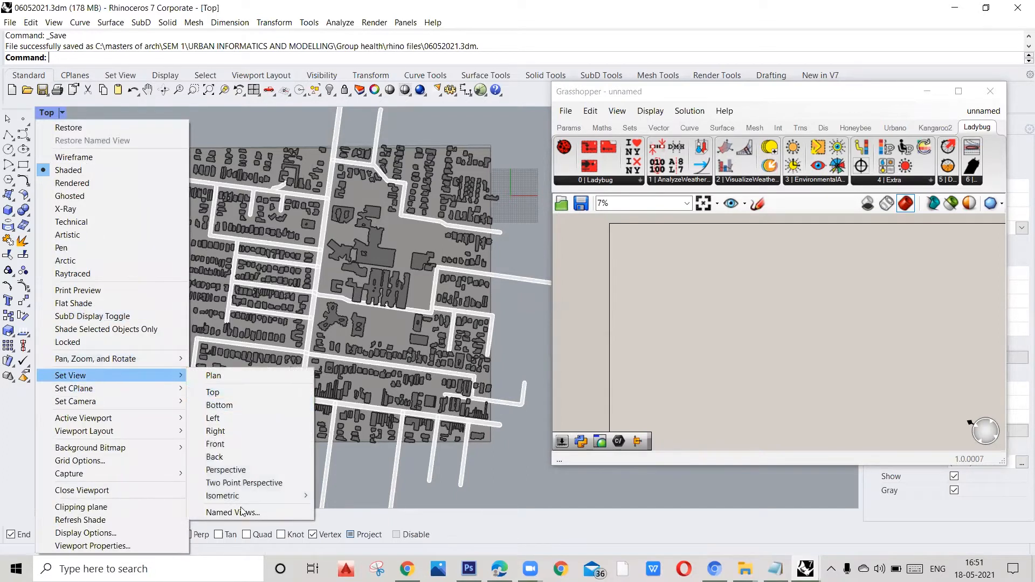
click(233, 470)
scroll(313, 293, up, 5)
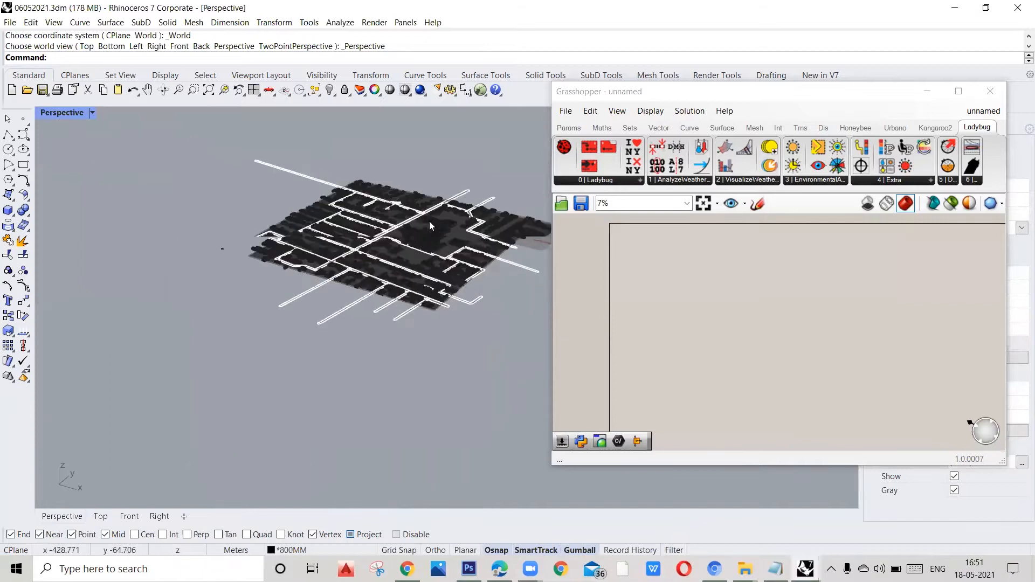
Examine the 3D site model in perspective, covering its buildings, road network and the large central complex.
right_drag(300, 398, 430, 402)
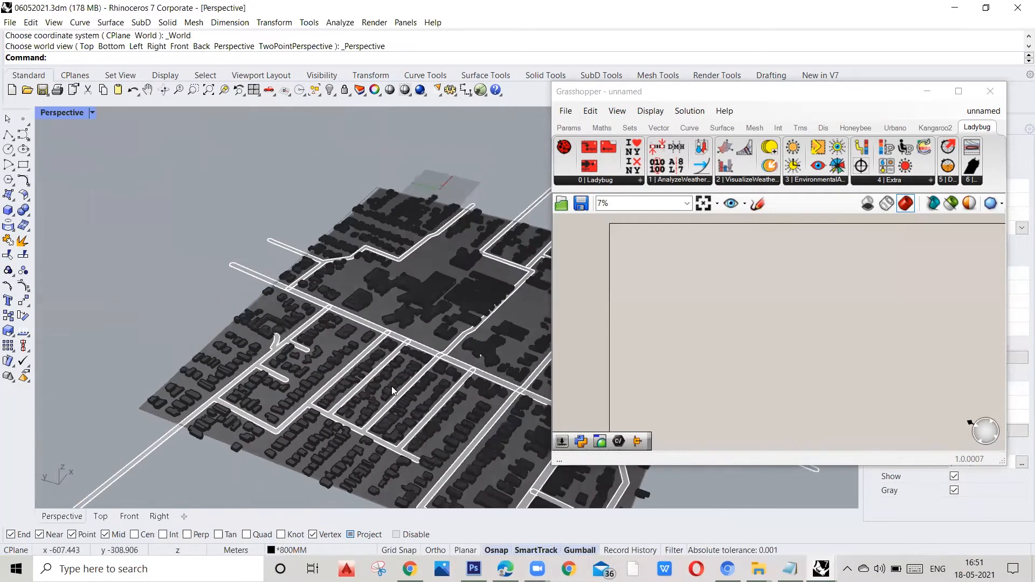
scroll(298, 316, down, 3)
scroll(313, 371, up, 5)
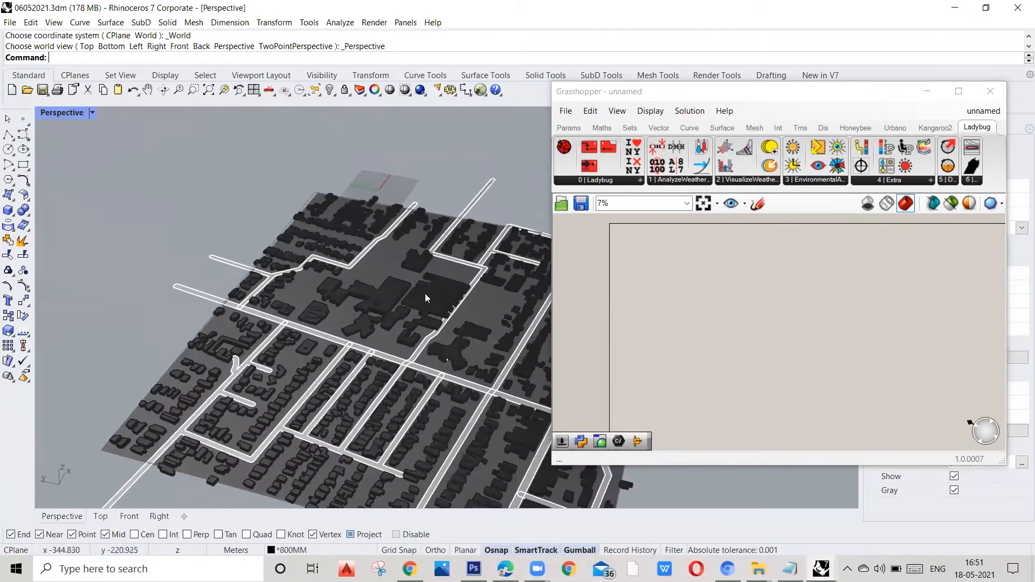
scroll(302, 307, down, 2)
scroll(372, 312, up, 3)
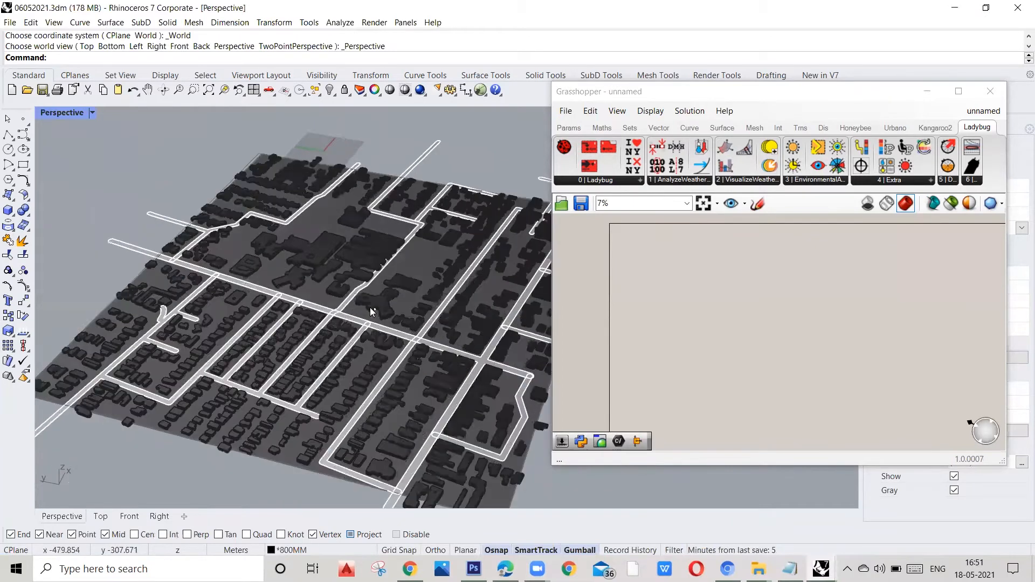
scroll(279, 242, up, 2)
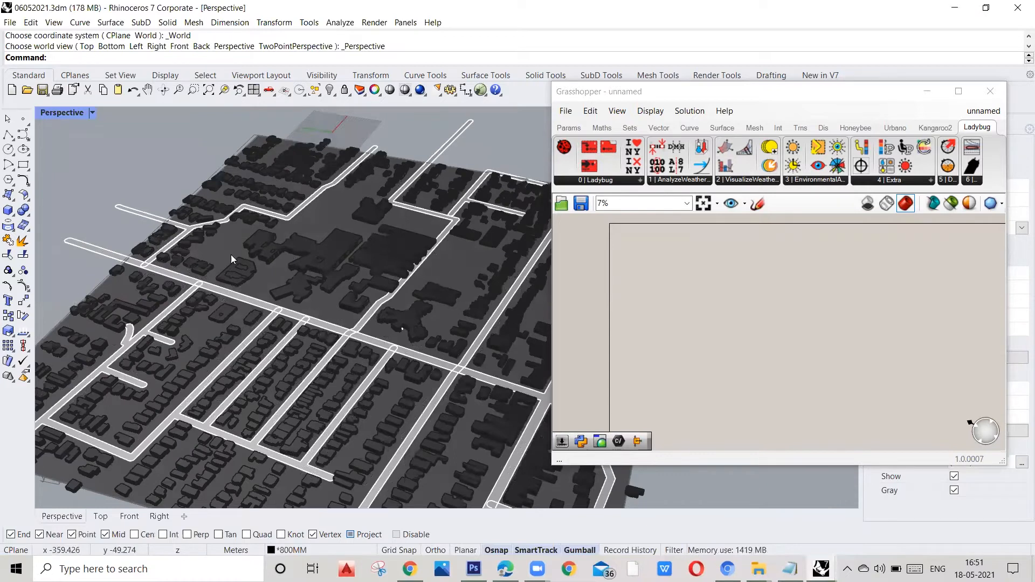
scroll(280, 250, down, 3)
scroll(377, 283, up, 2)
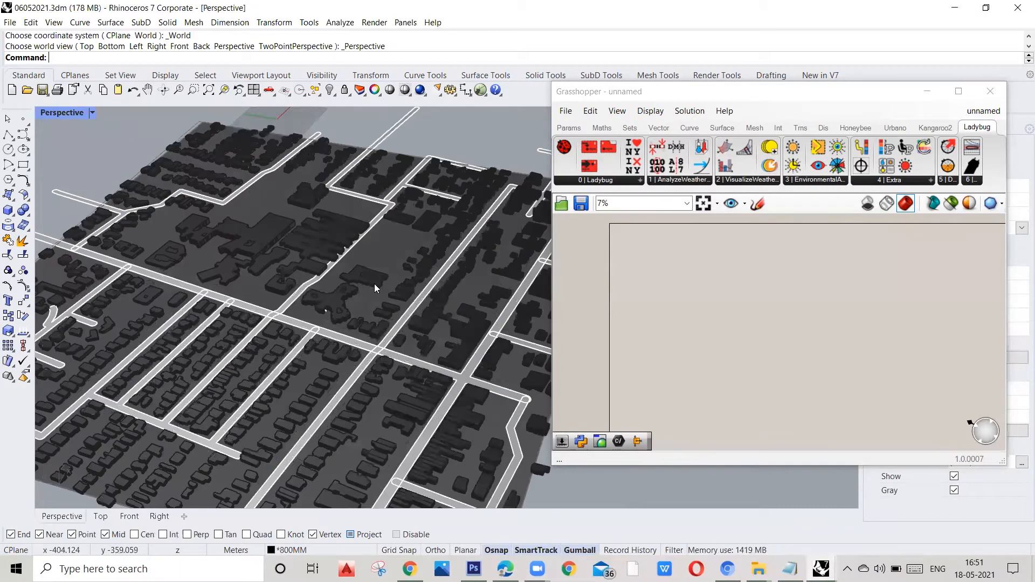
scroll(328, 302, down, 2)
scroll(318, 265, up, 3)
right_drag(280, 289, 313, 272)
scroll(304, 255, up, 5)
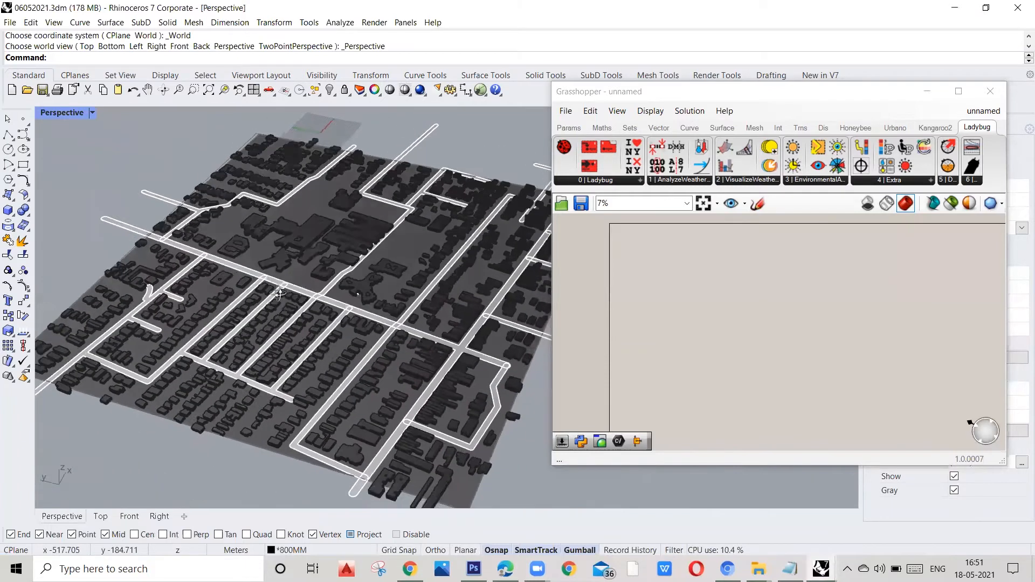
scroll(270, 287, down, 3)
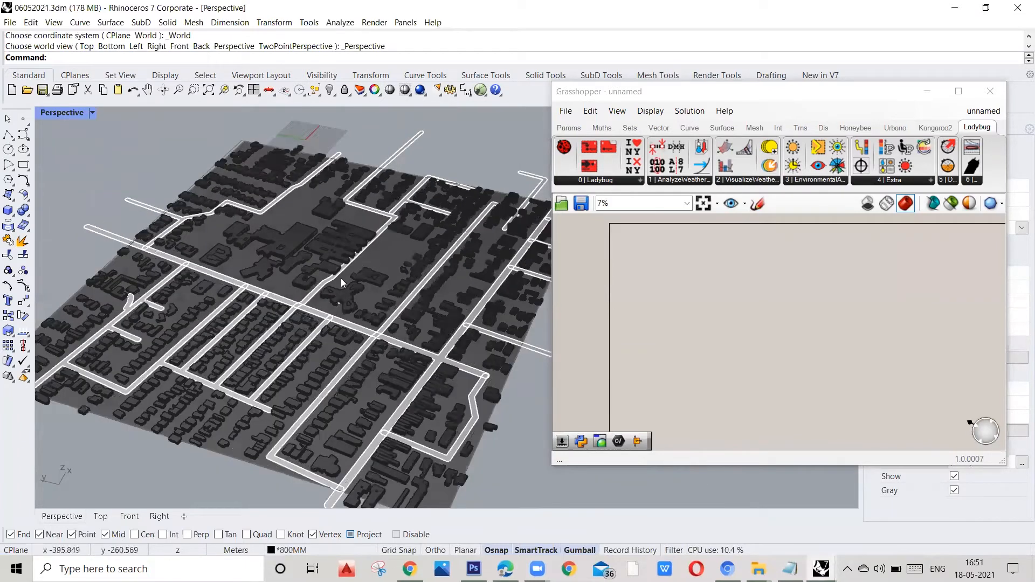
scroll(304, 308, up, 3)
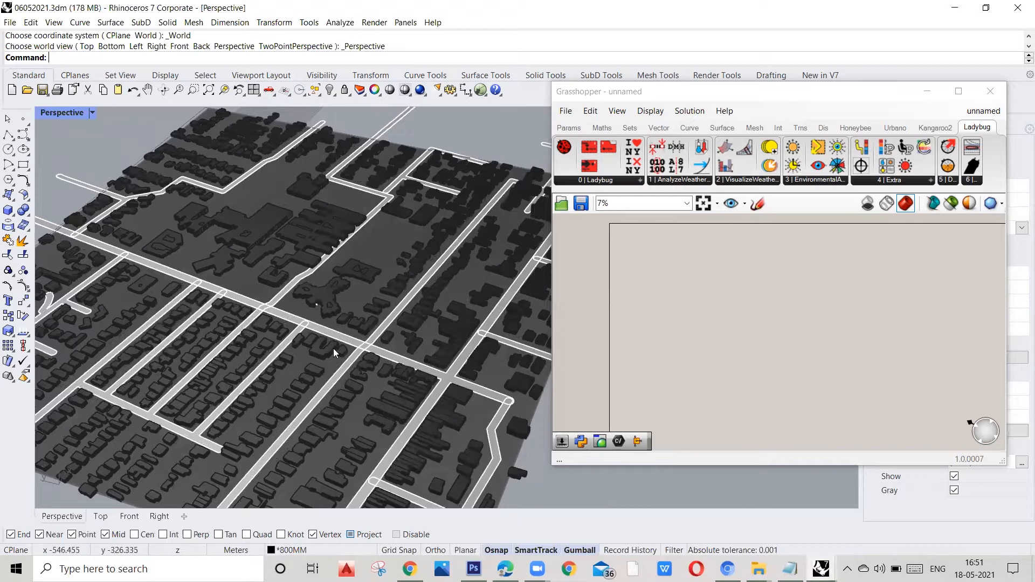
scroll(266, 252, down, 3)
scroll(348, 239, up, 3)
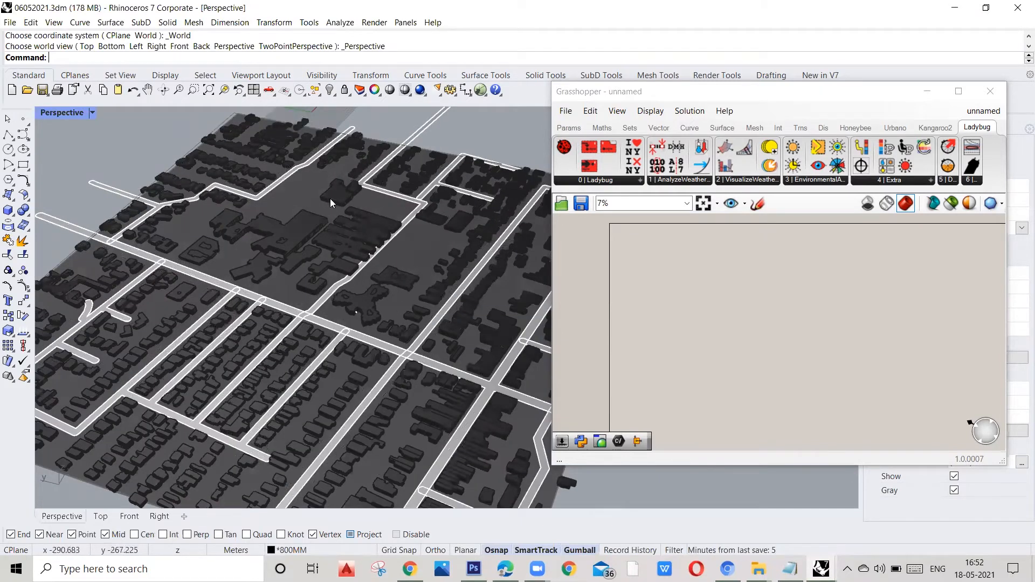
scroll(332, 327, down, 3)
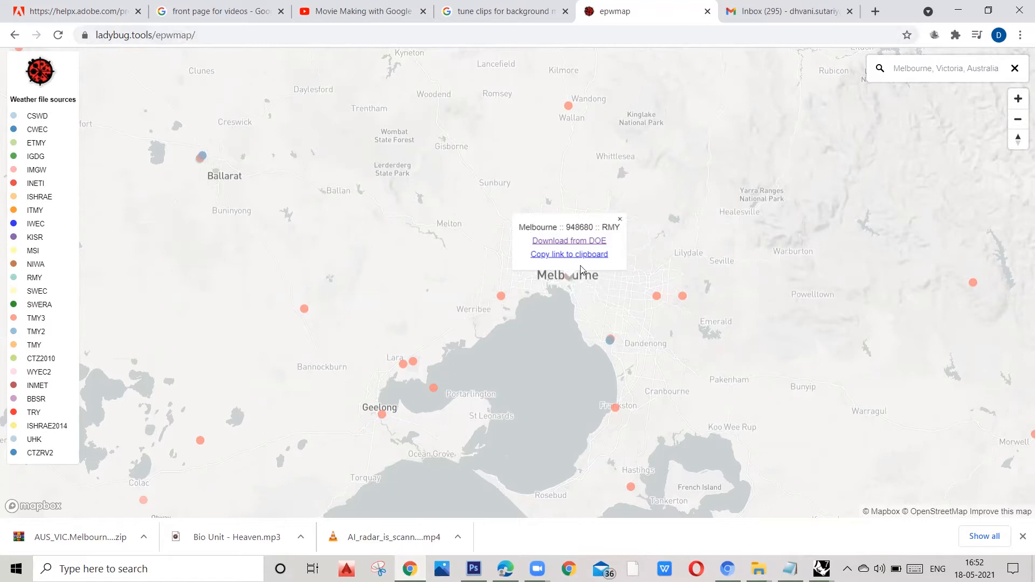
Examine the weather stations around Melbourne on the Ladybug epwmap page, including the Melbourne RMY download entry.
scroll(463, 297, down, 5)
scroll(531, 296, up, 5)
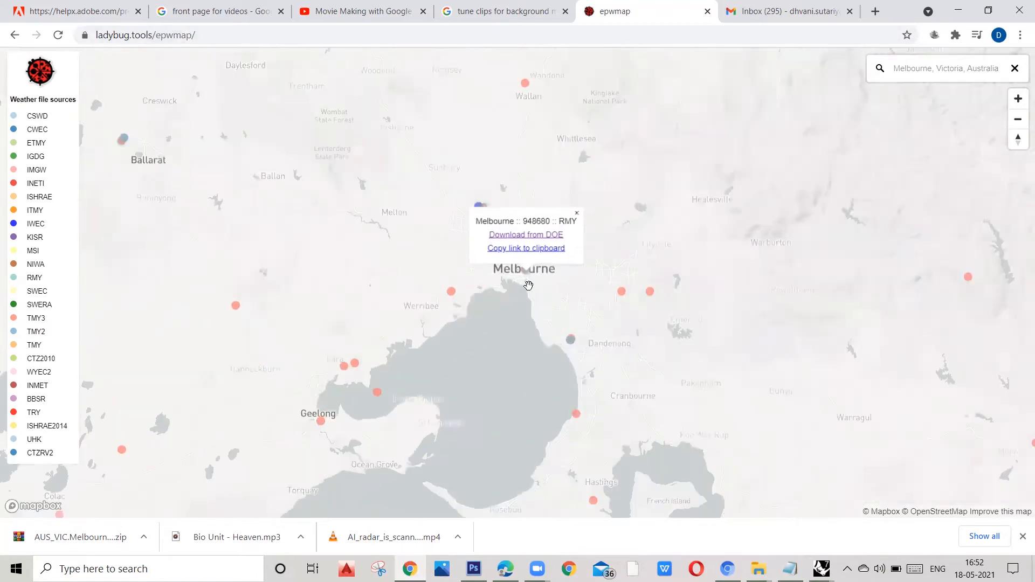
scroll(529, 284, up, 5)
scroll(479, 339, down, 7)
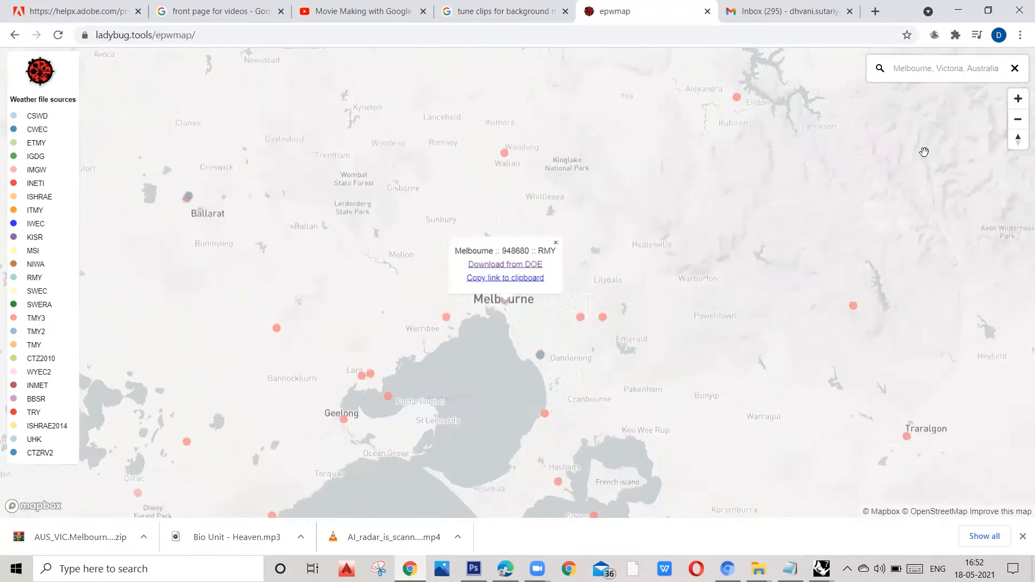
scroll(925, 152, up, 1)
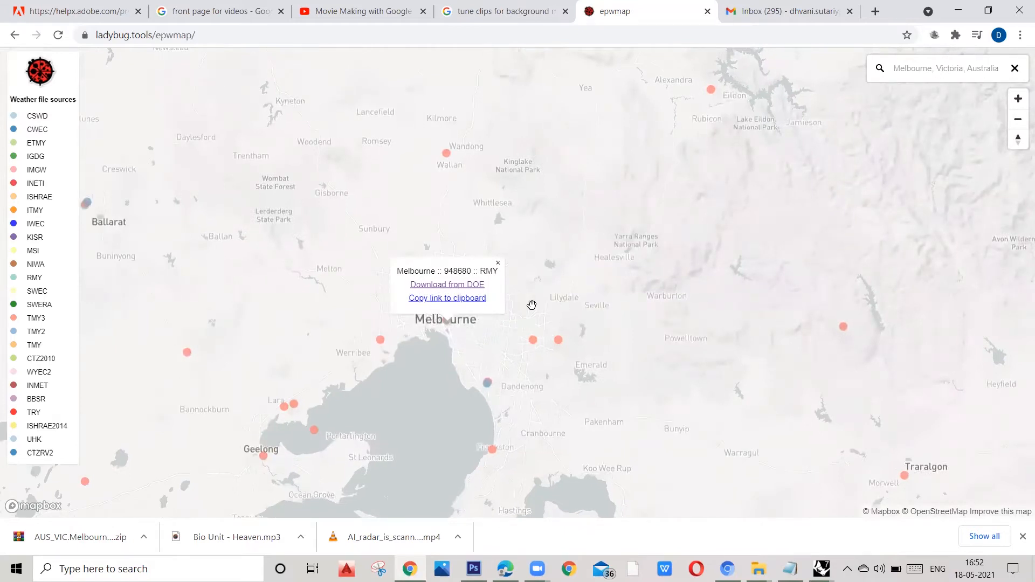
drag(532, 305, 571, 298)
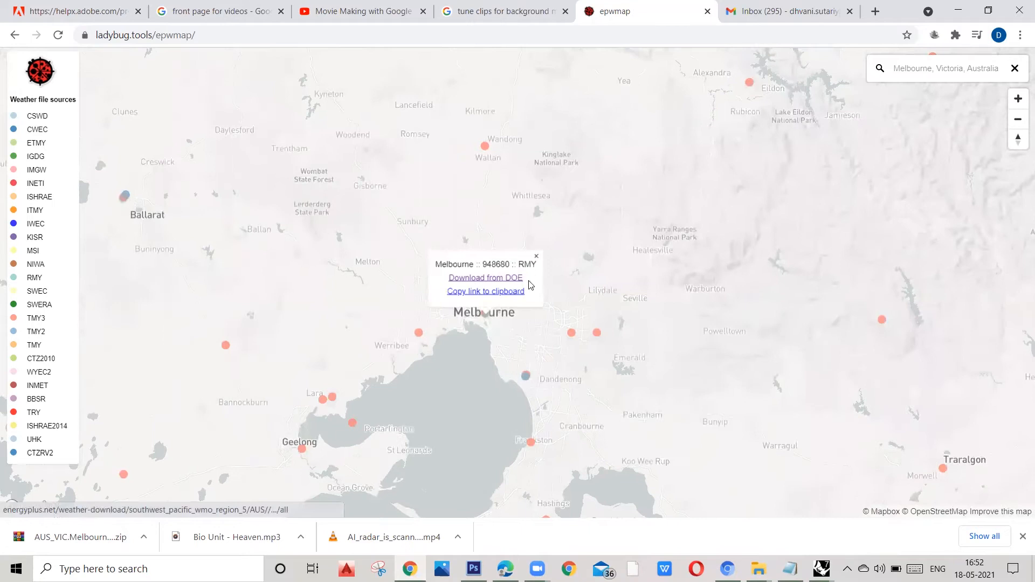
Switch to File Explorer and view the extracted AUS_VIC.Melbourne.948680_RMY weather folder and its location in Downloads.
click(758, 569)
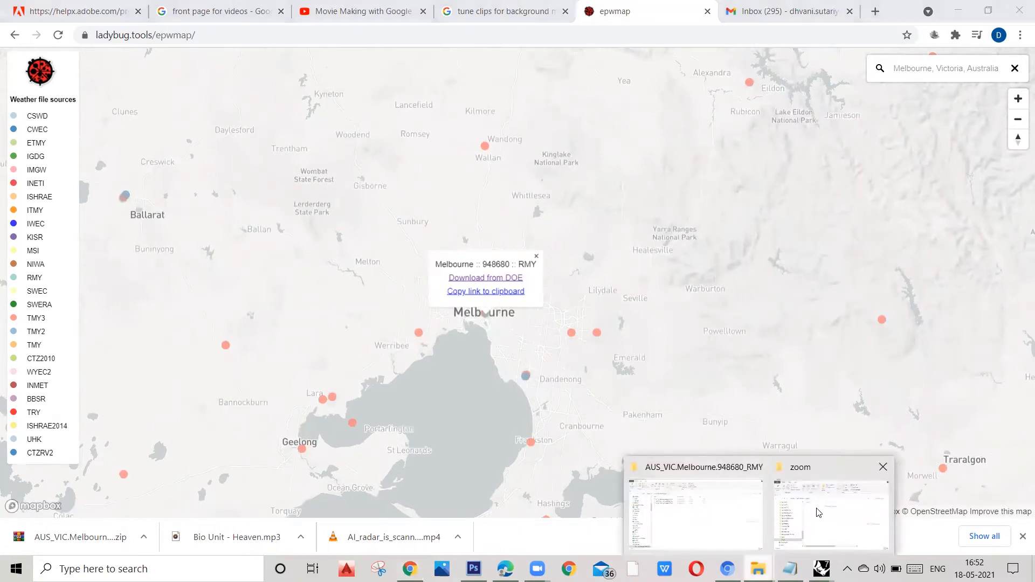
click(743, 512)
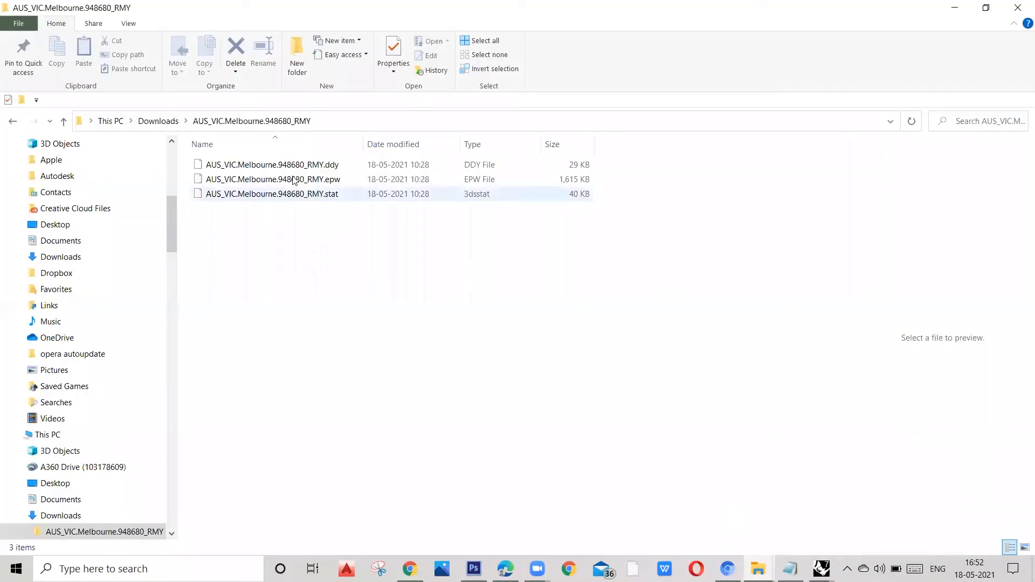
key(alt+Up)
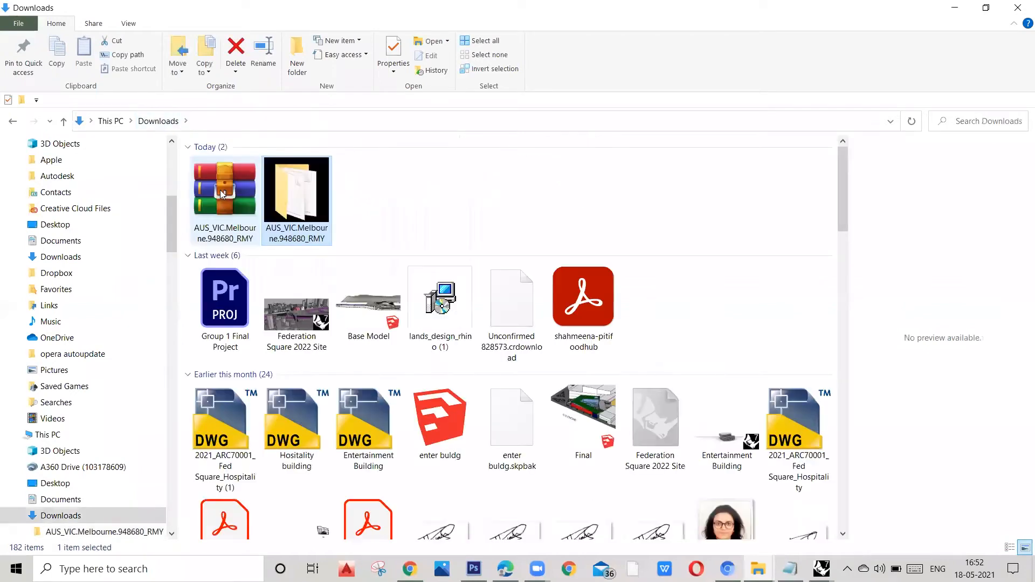
double_click(296, 203)
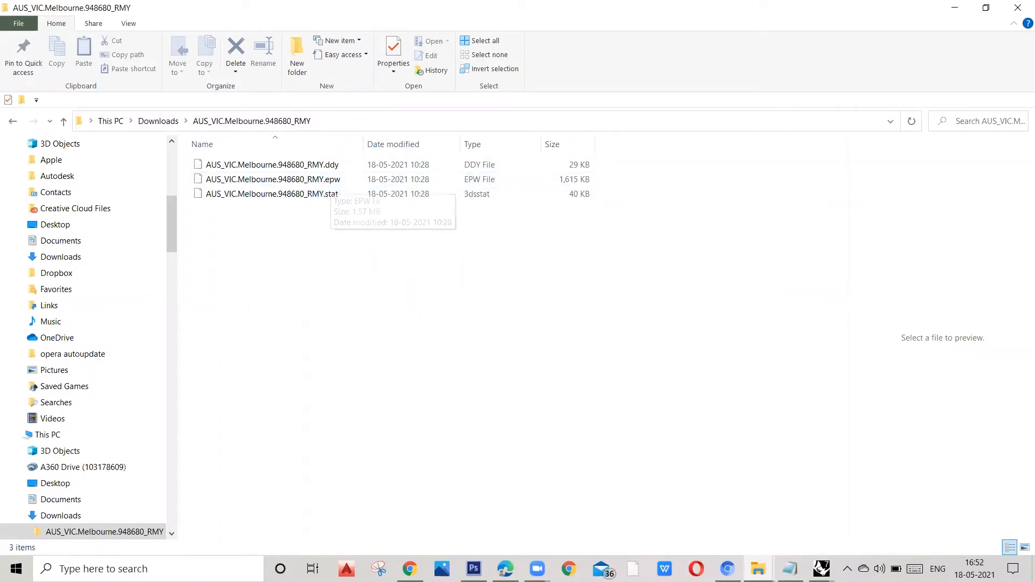
Switch back to the 06052021.3dm Rhino window and place the main Ladybug component on the Grasshopper canvas.
mouse_move(821, 567)
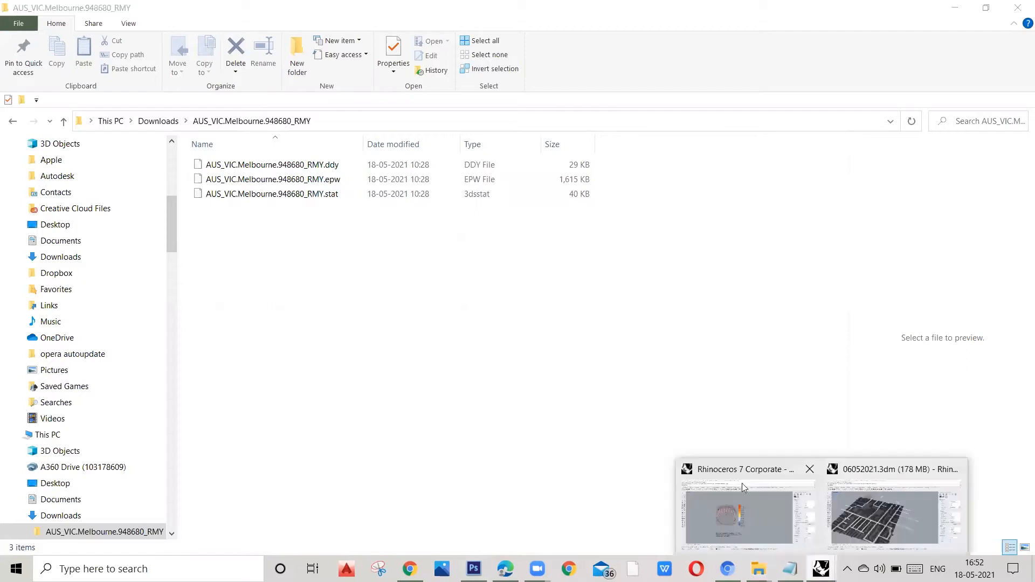
click(874, 521)
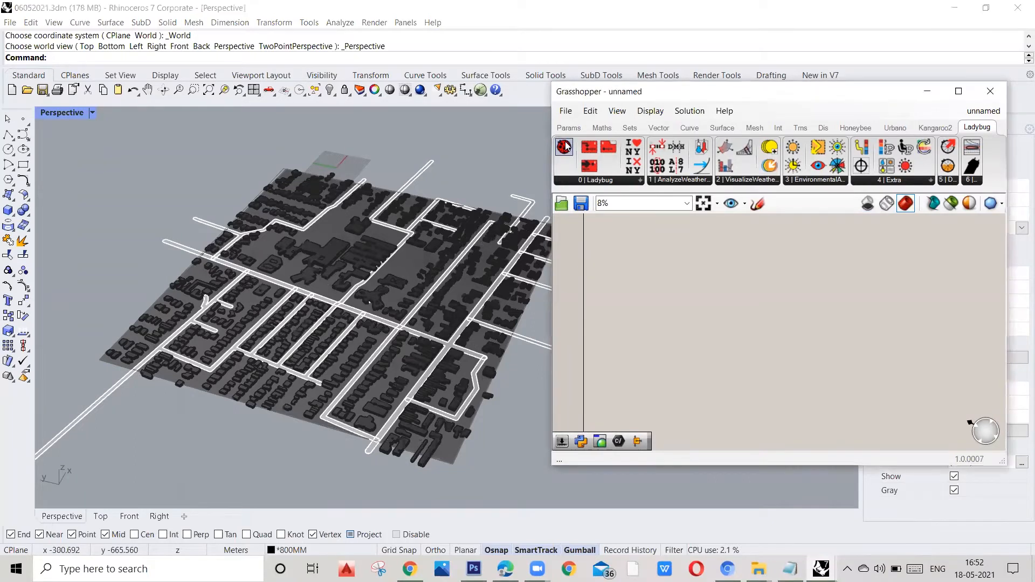
drag(565, 147, 705, 277)
scroll(726, 281, up, 4)
scroll(701, 270, up, 2)
Add a Panel beside the Ladybug component and connect the component's output to it.
double_click(804, 293)
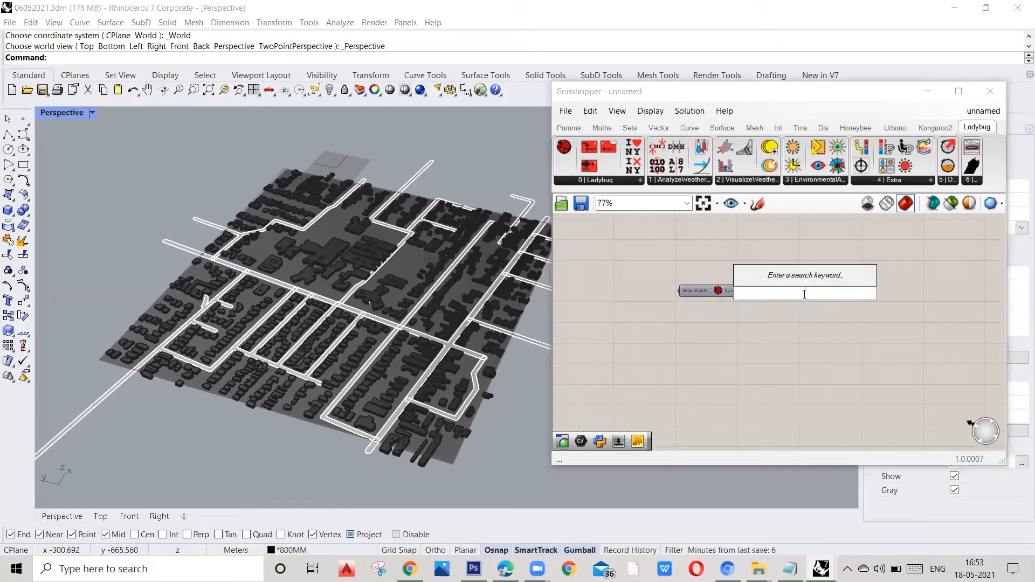
text(panel)
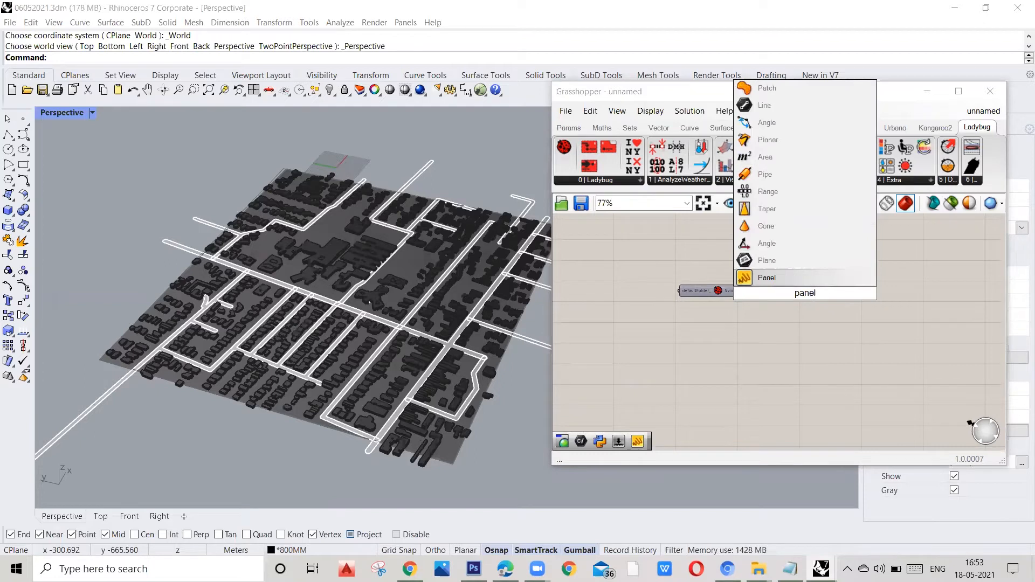
click(804, 276)
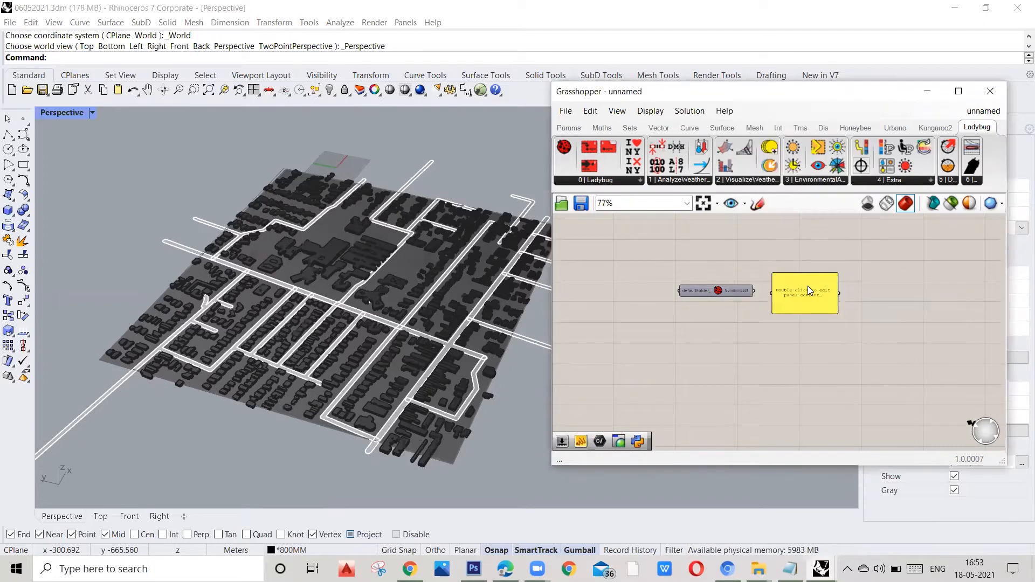
drag(758, 290, 789, 290)
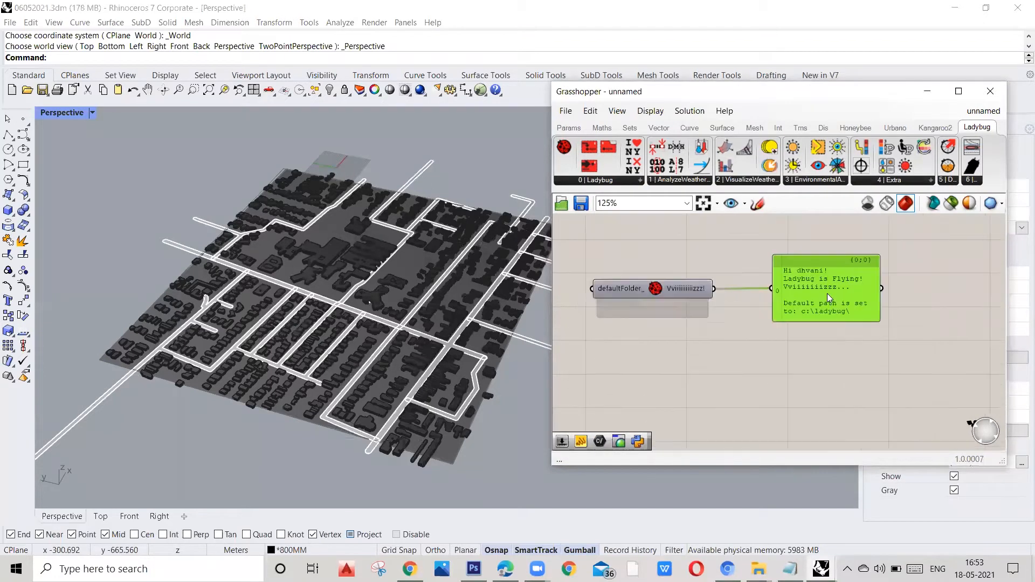
scroll(819, 291, up, 4)
scroll(799, 267, down, 1)
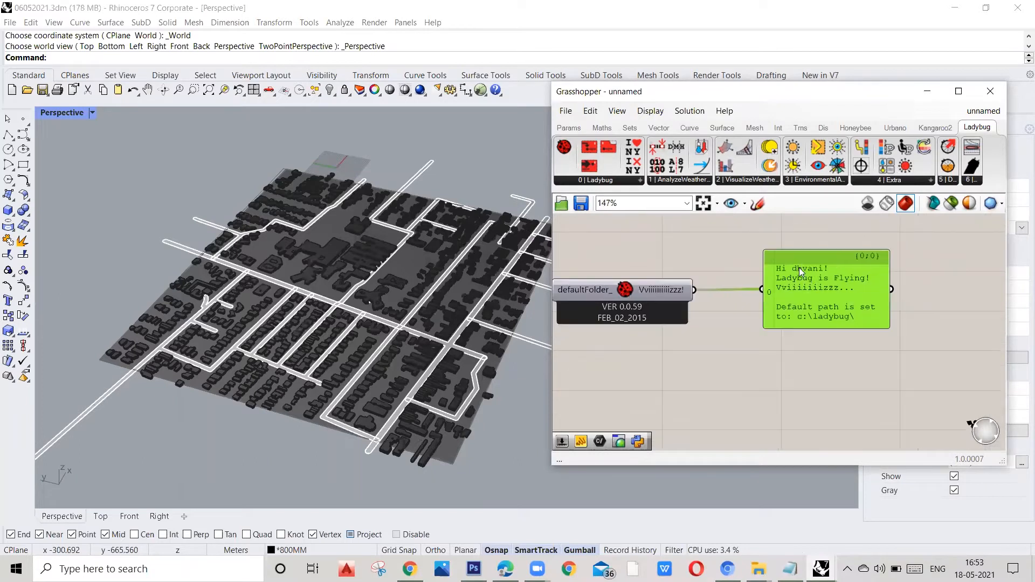
scroll(782, 278, down, 4)
scroll(700, 301, up, 1)
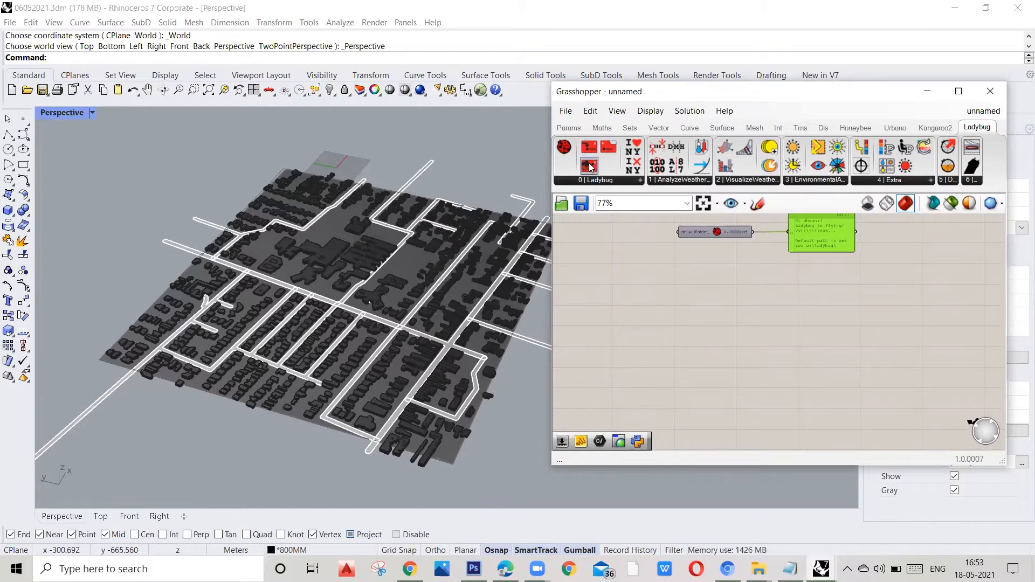
Place the Ladybug EPW import component on the canvas below the main Ladybug component.
drag(590, 167, 743, 322)
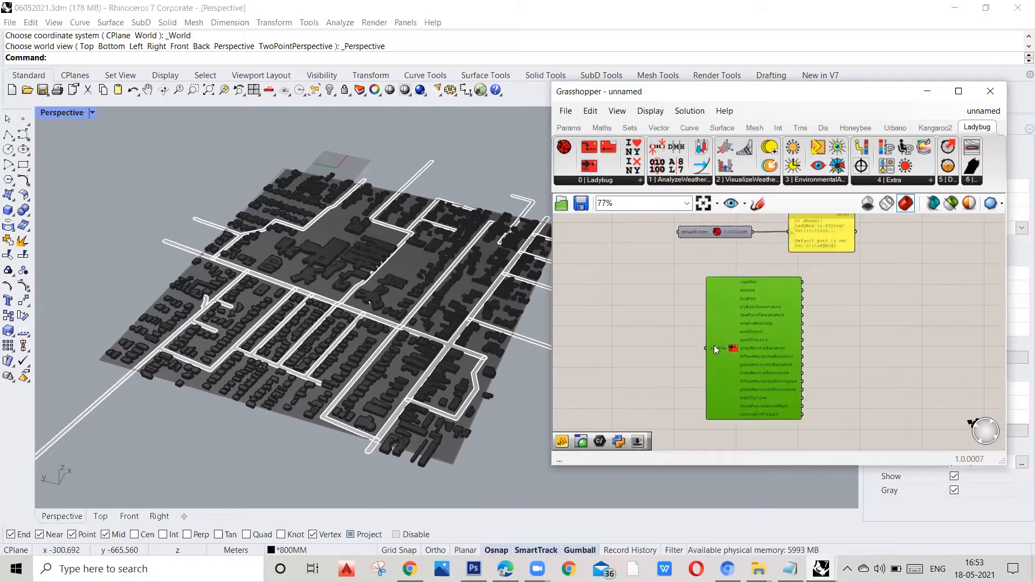
scroll(707, 363, up, 3)
scroll(791, 316, down, 4)
scroll(798, 329, up, 2)
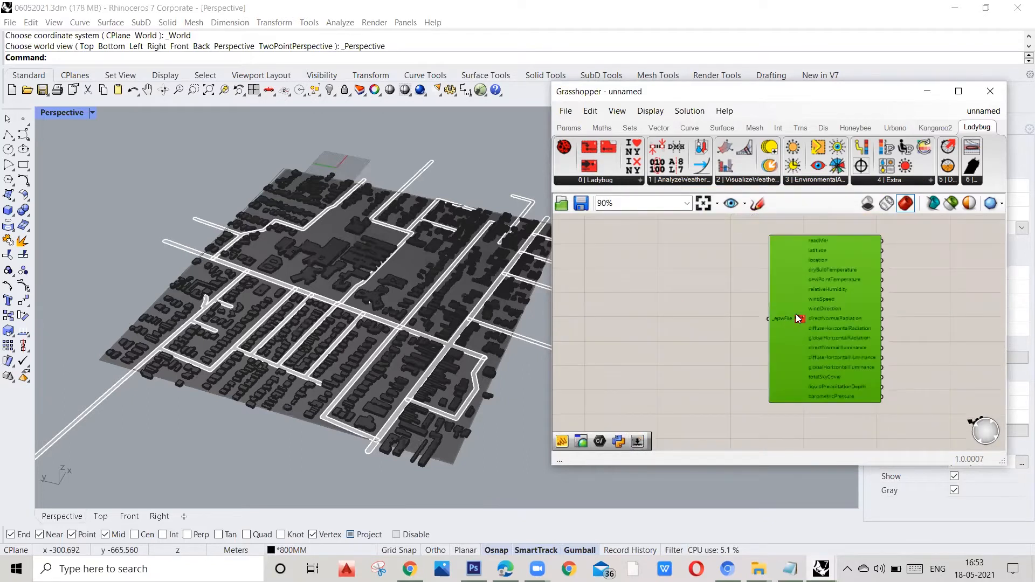
Add a File Path parameter beside the EPW import component and connect it to the _epwFile input.
click(700, 321)
double_click(700, 321)
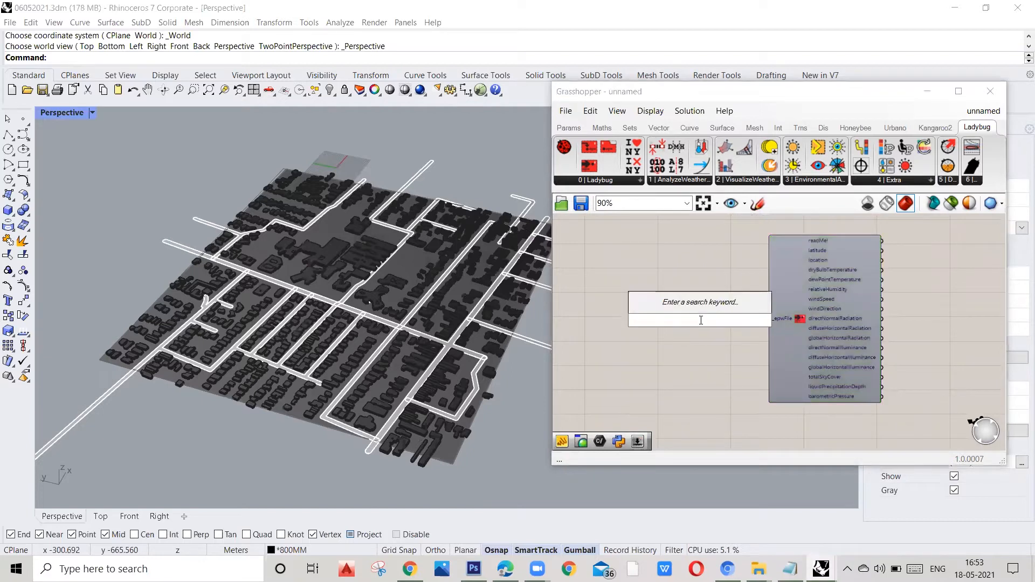
text(file)
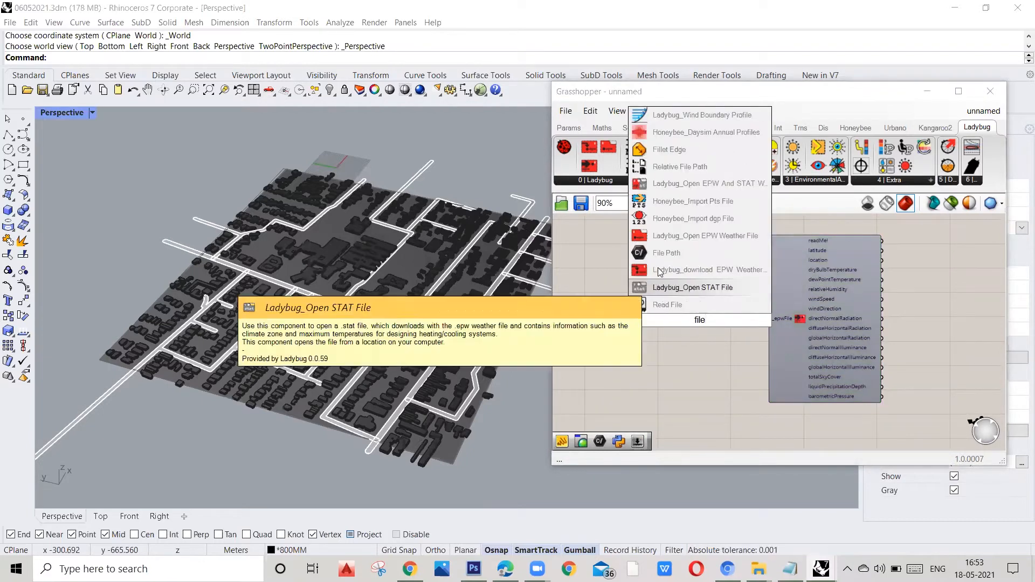
click(680, 254)
drag(713, 320, 769, 318)
Set the File Path parameter to the existing file AUS_VIC.Melbourne.948680_RMY.epw in the Downloads weather folder.
right_click(709, 323)
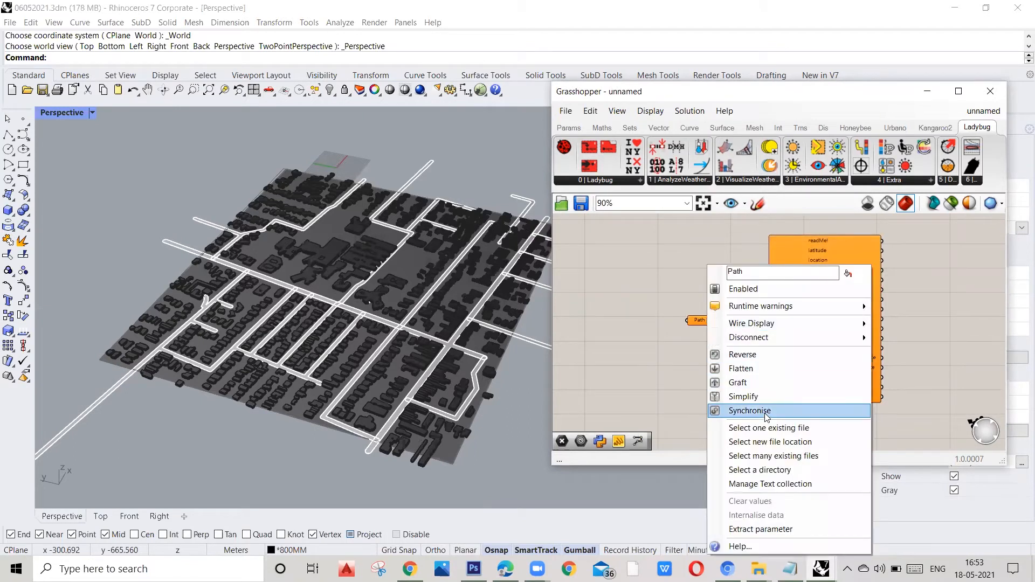
click(755, 427)
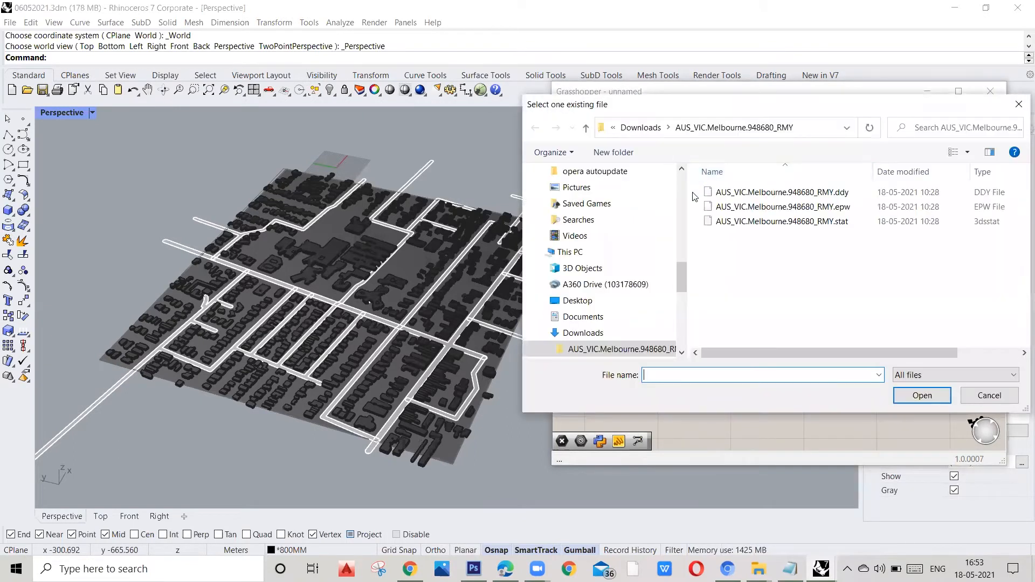
click(755, 207)
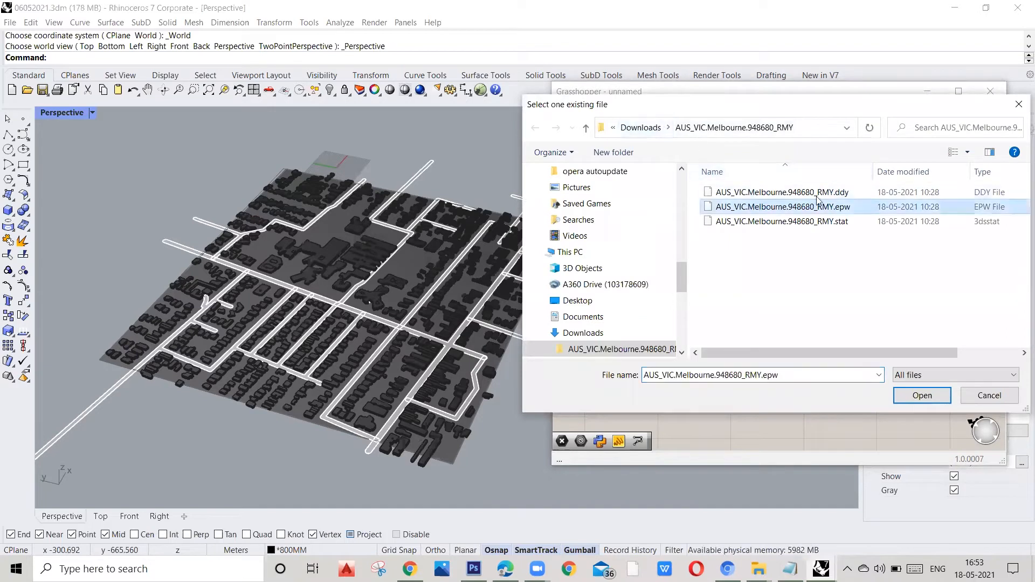
click(922, 396)
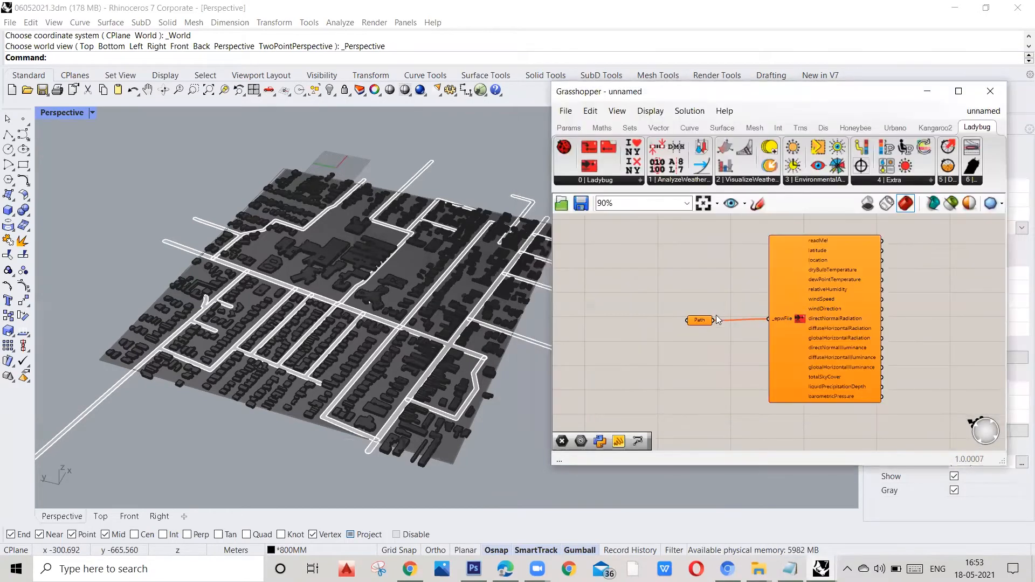
scroll(733, 318, up, 3)
scroll(622, 317, down, 3)
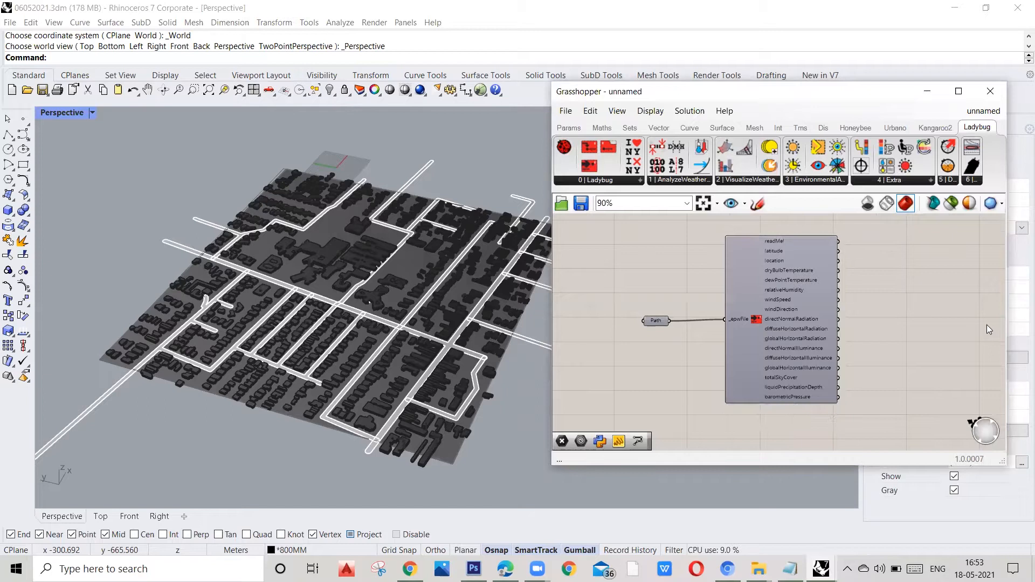
Examine the EPW import outputs and the Ladybug components for weather analysis, weather visualization and environmental analysis.
scroll(986, 323, up, 2)
scroll(633, 326, down, 6)
scroll(754, 349, up, 3)
scroll(636, 291, up, 2)
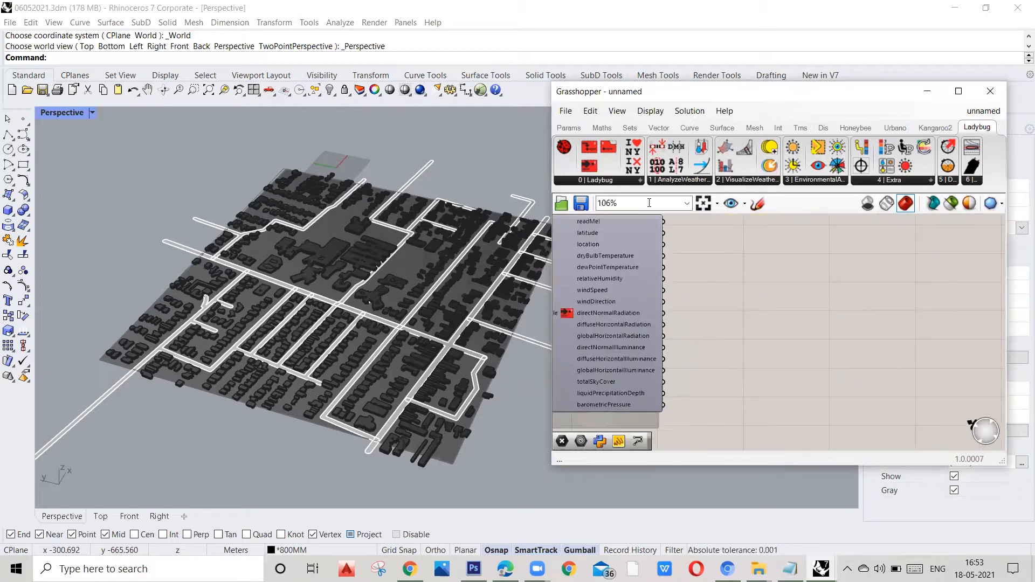
click(686, 182)
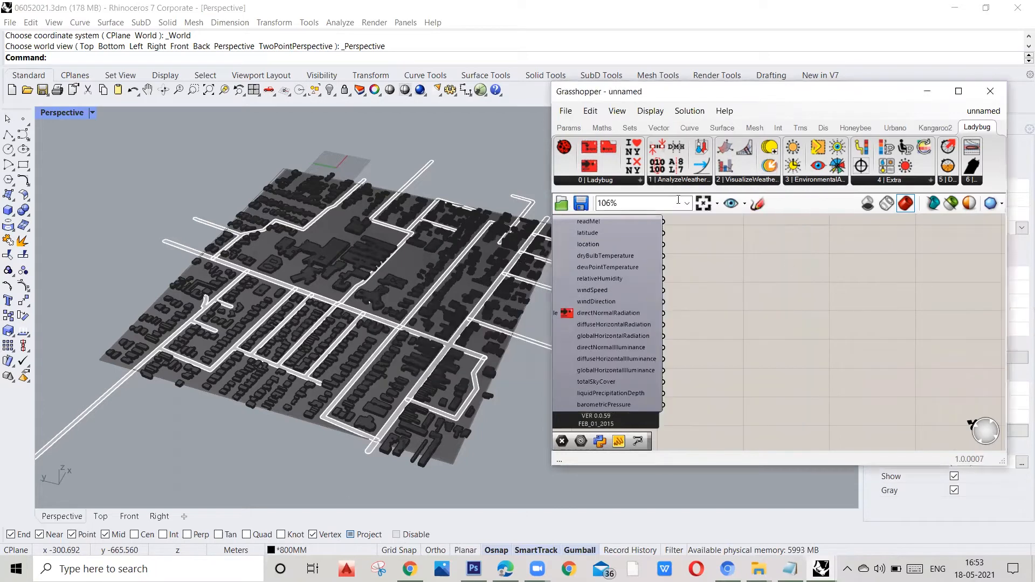
click(682, 182)
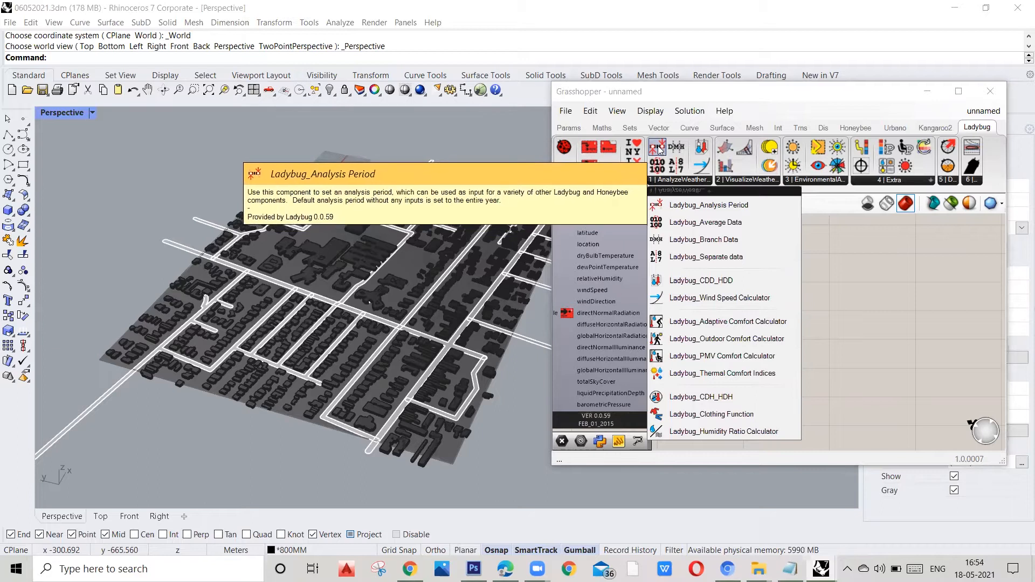
click(757, 180)
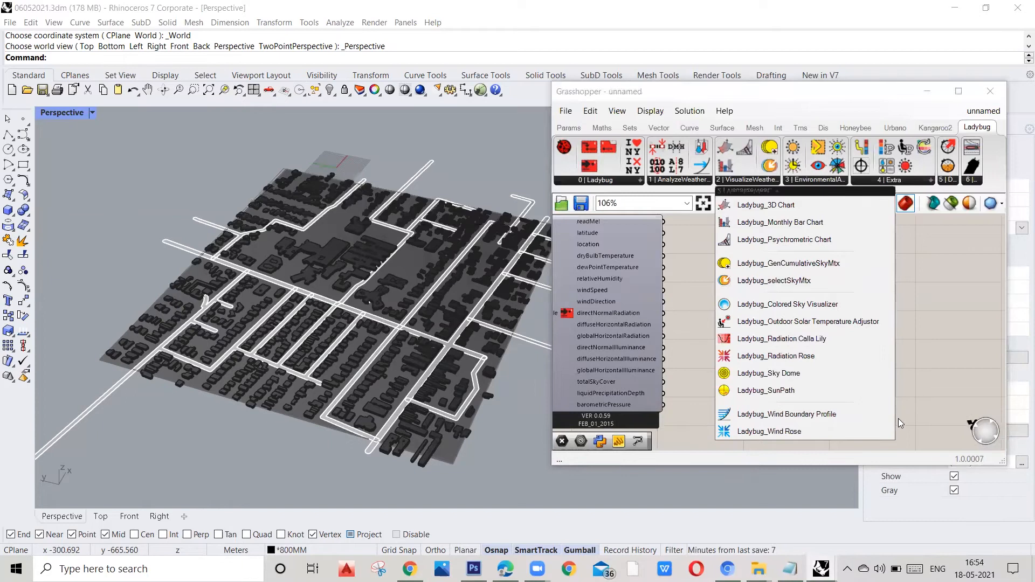
click(817, 179)
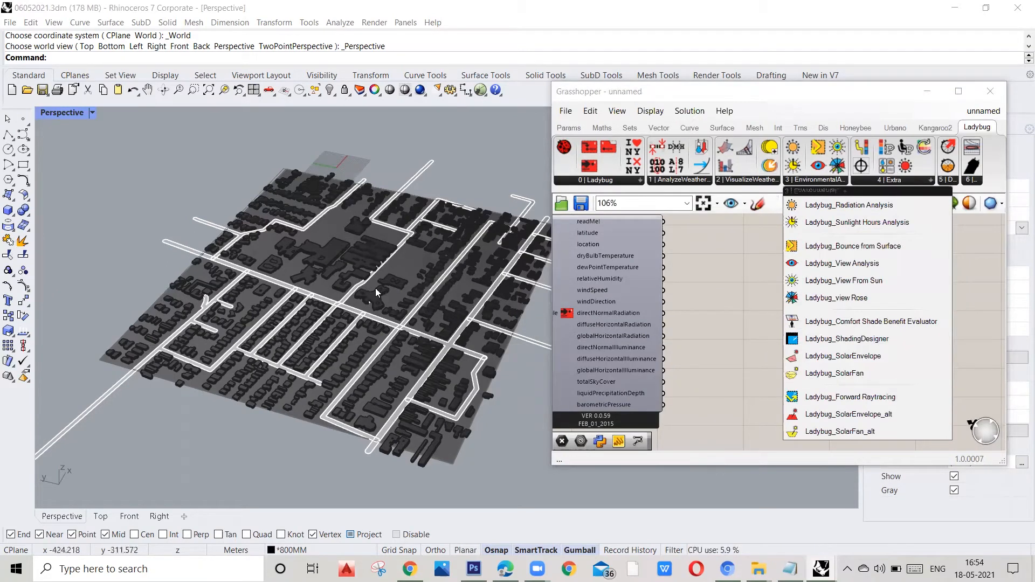
Examine the buildings and streets of the Rhino site model up close and as a whole.
scroll(318, 284, up, 3)
scroll(291, 274, up, 1)
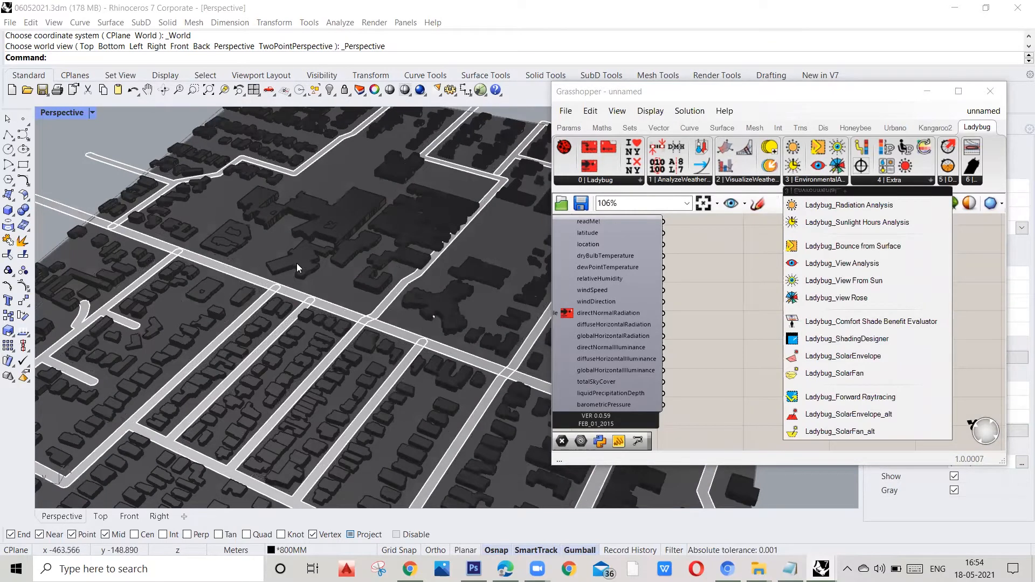
scroll(288, 268, up, 1)
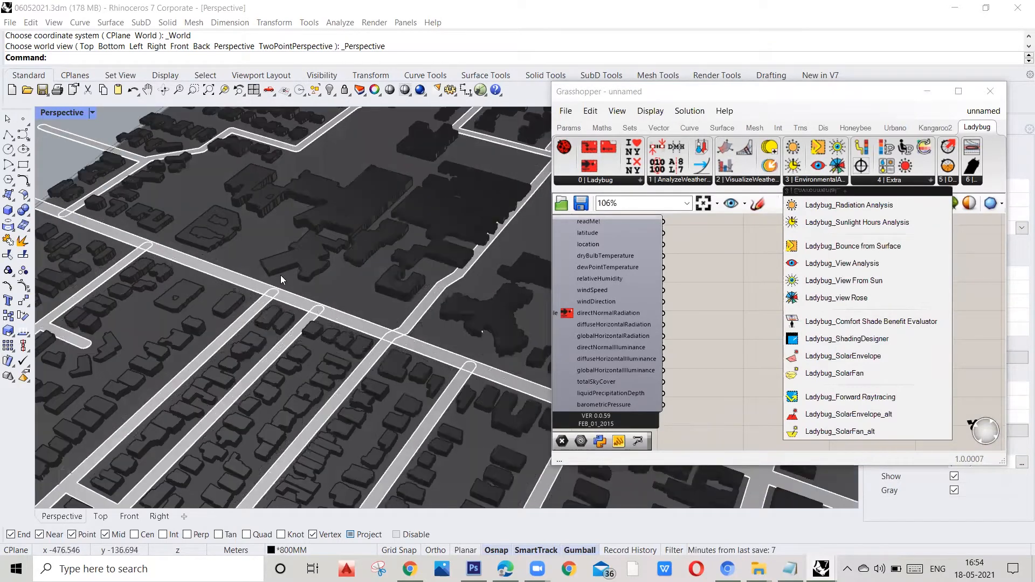
scroll(290, 268, up, 3)
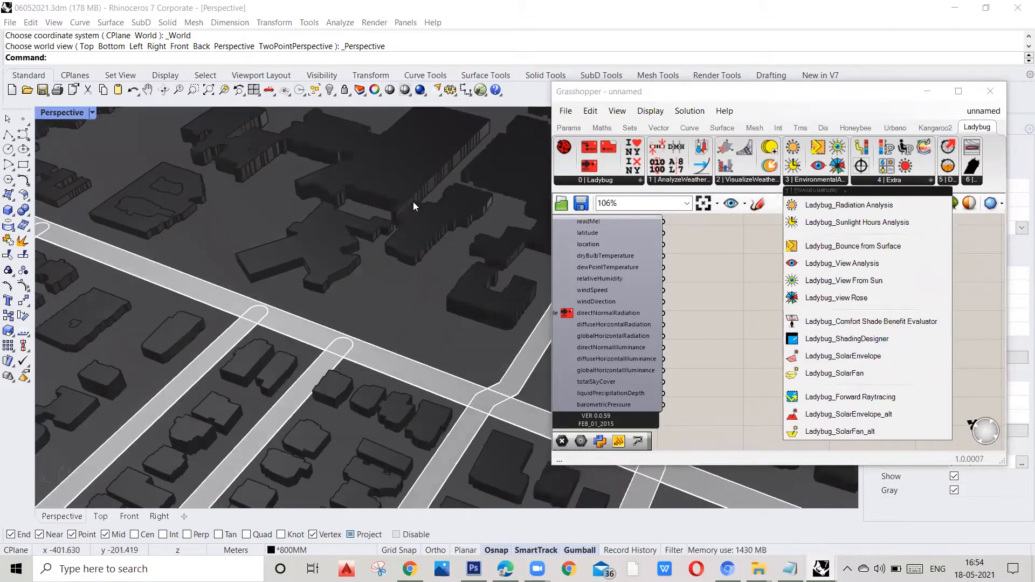
scroll(361, 240, up, 2)
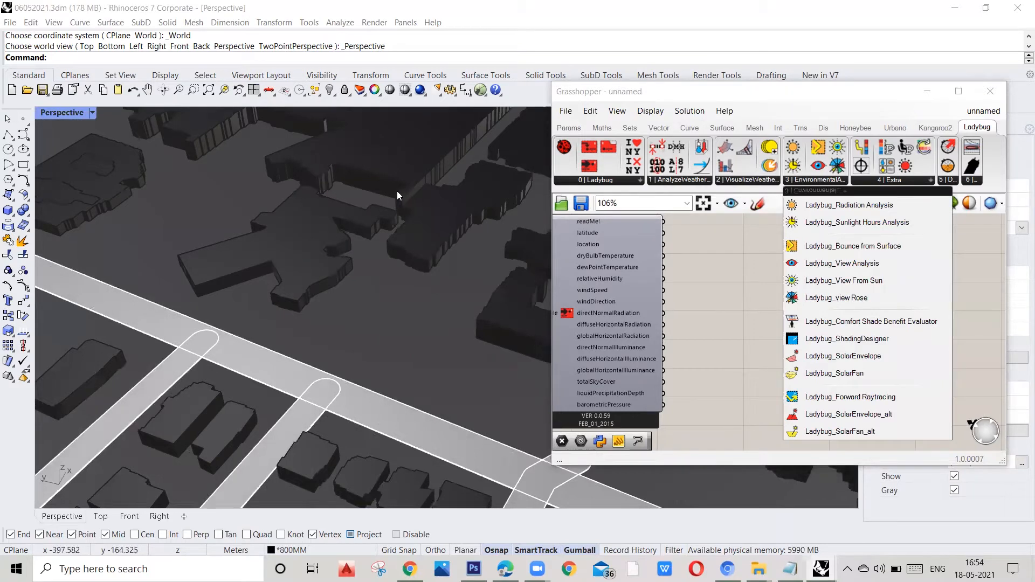
scroll(398, 192, up, 3)
right_drag(412, 263, 390, 253)
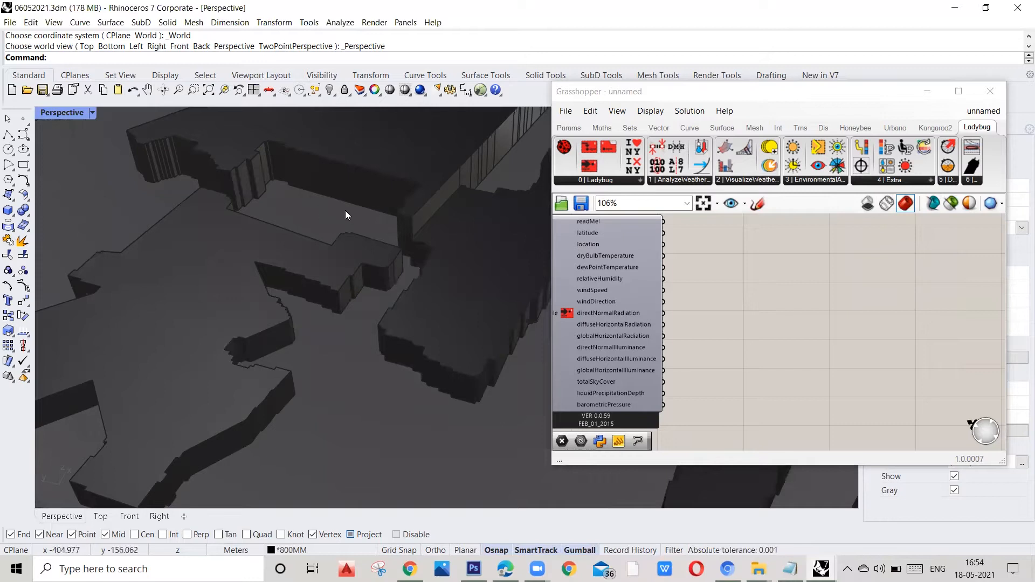
scroll(347, 217, down, 9)
scroll(302, 237, down, 5)
scroll(268, 240, up, 5)
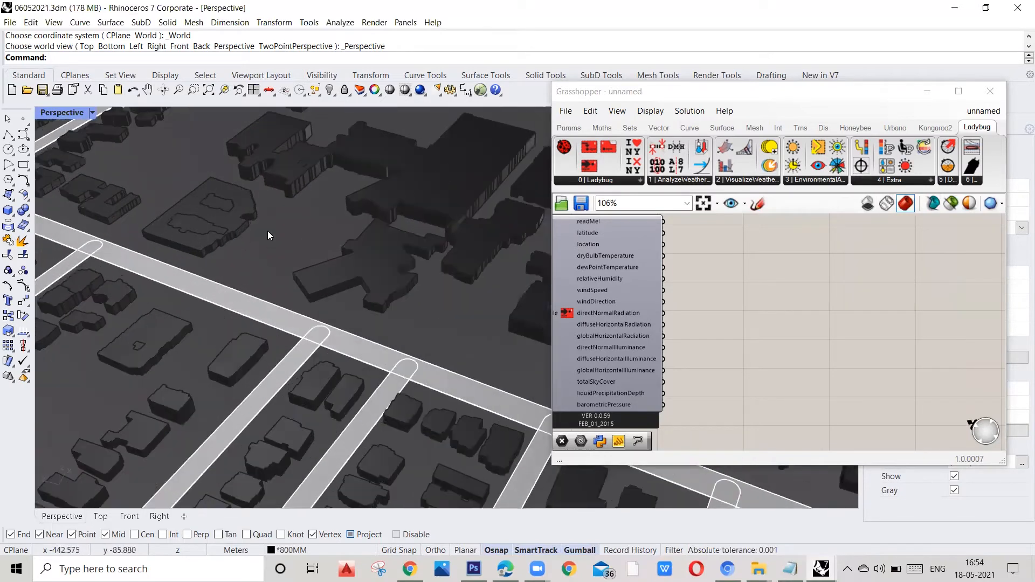
scroll(267, 243, down, 6)
right_drag(273, 246, 270, 206)
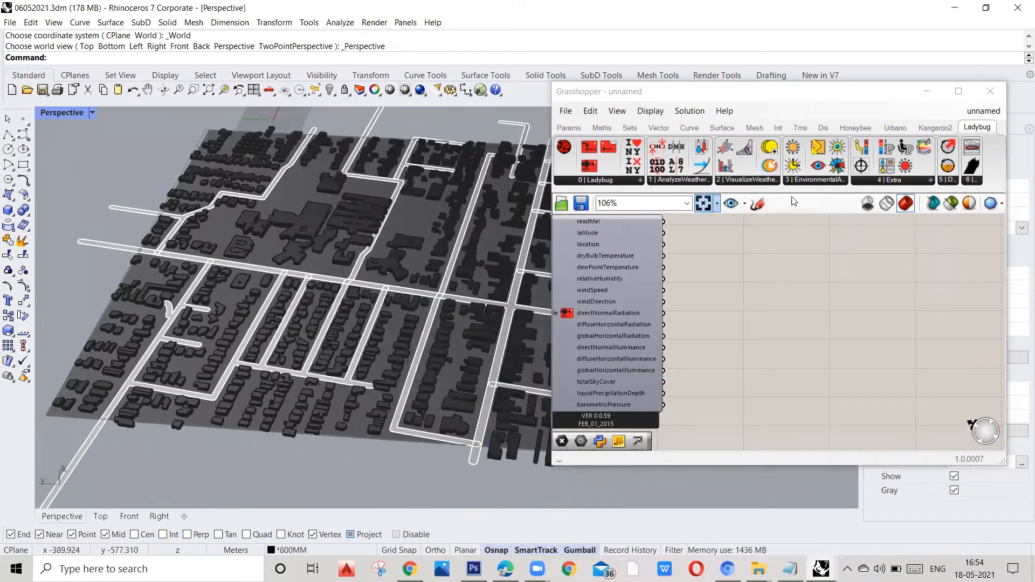
Place the Ladybug_SunPath component on the canvas beside the EPW import component.
click(821, 181)
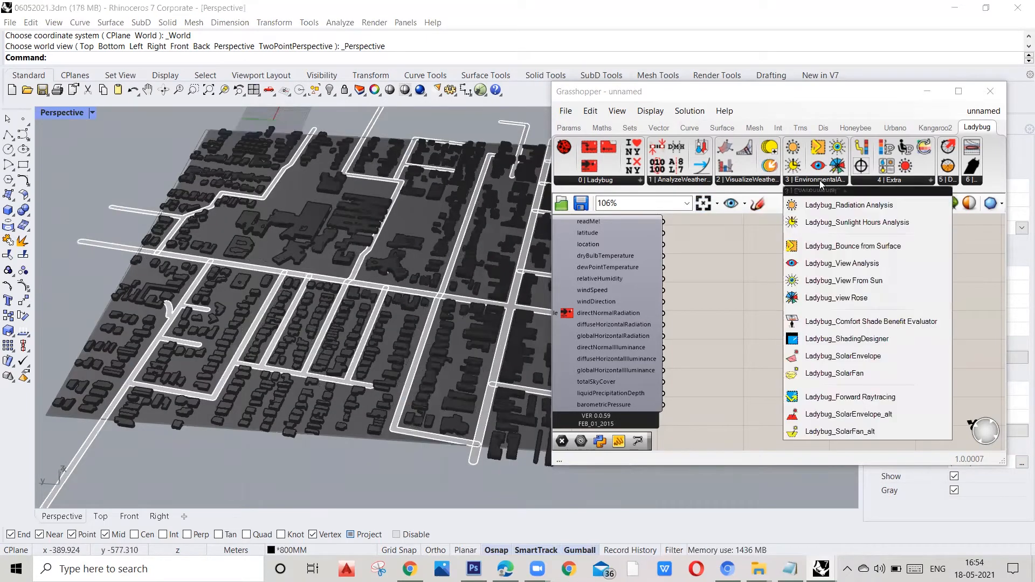
click(712, 275)
scroll(701, 273, down, 3)
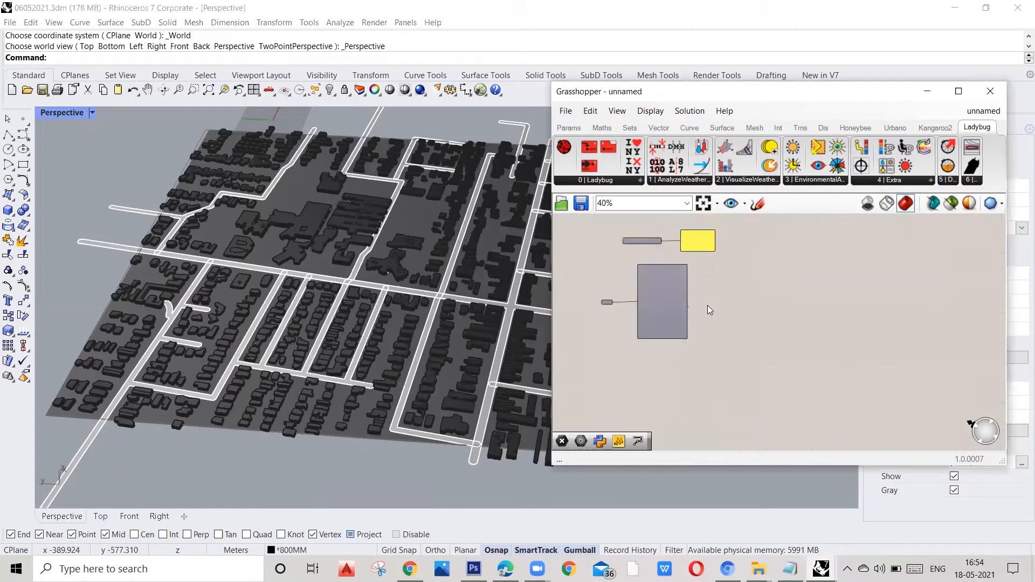
click(750, 180)
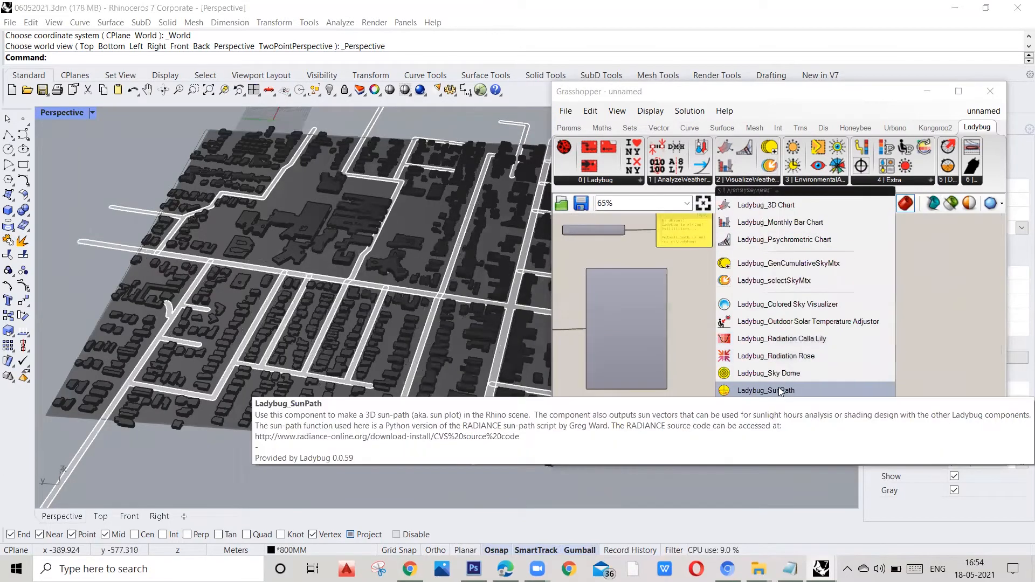
drag(780, 392, 876, 315)
right_drag(697, 337, 789, 327)
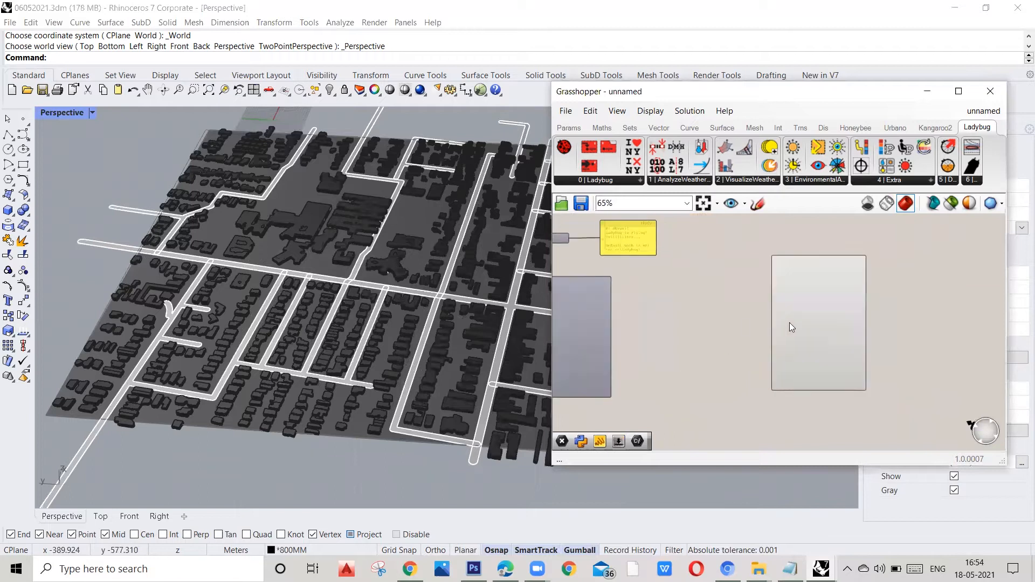
Connect the location output of the EPW import component to the SunPath component's _location input.
scroll(677, 302, down, 2)
scroll(675, 298, up, 4)
right_drag(566, 311, 617, 291)
drag(646, 262, 872, 243)
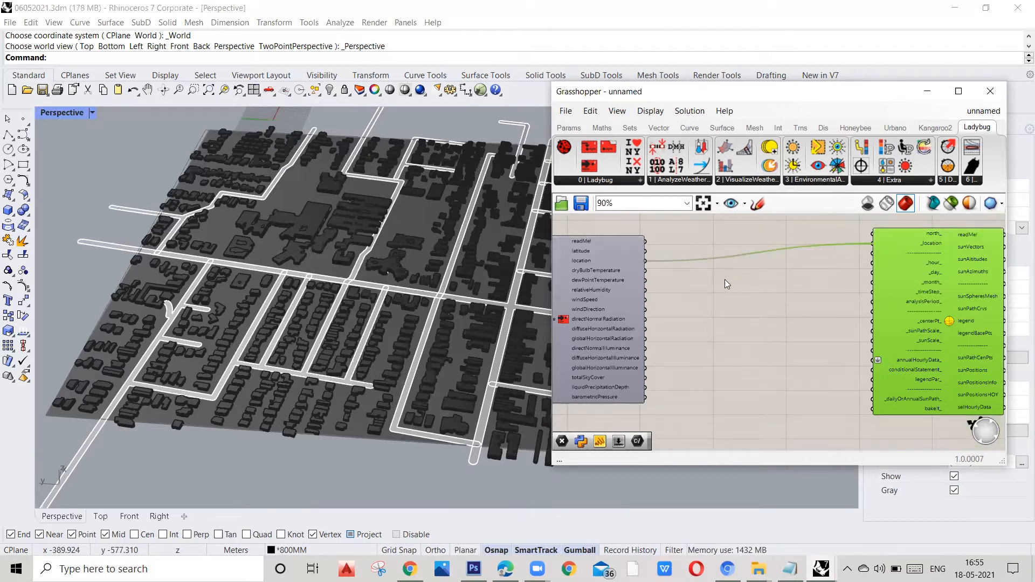
Add a Point parameter beside the SunPath component and connect it to the _centerPt_ input.
scroll(718, 281, down, 2)
scroll(873, 336, up, 2)
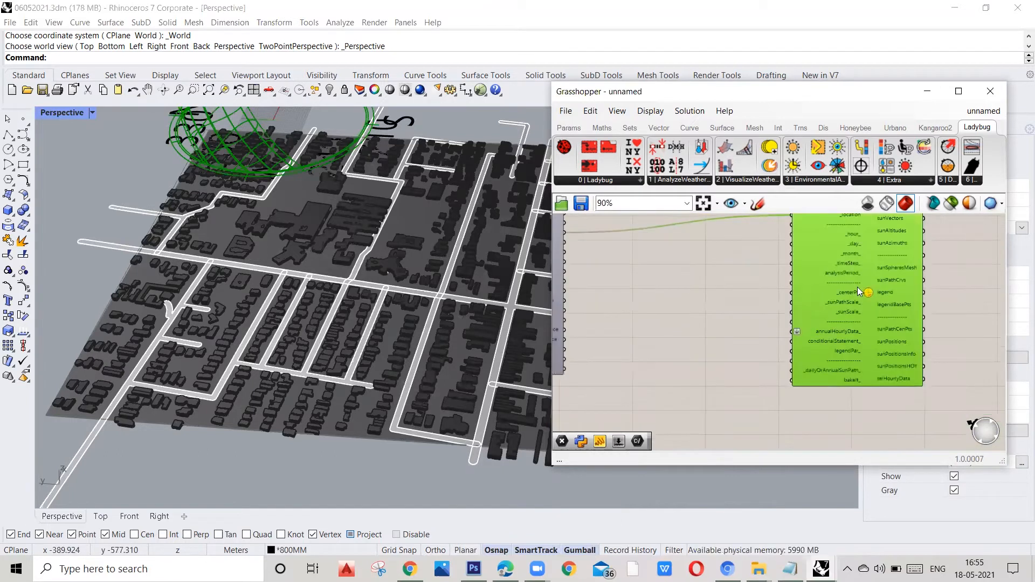
scroll(858, 288, up, 2)
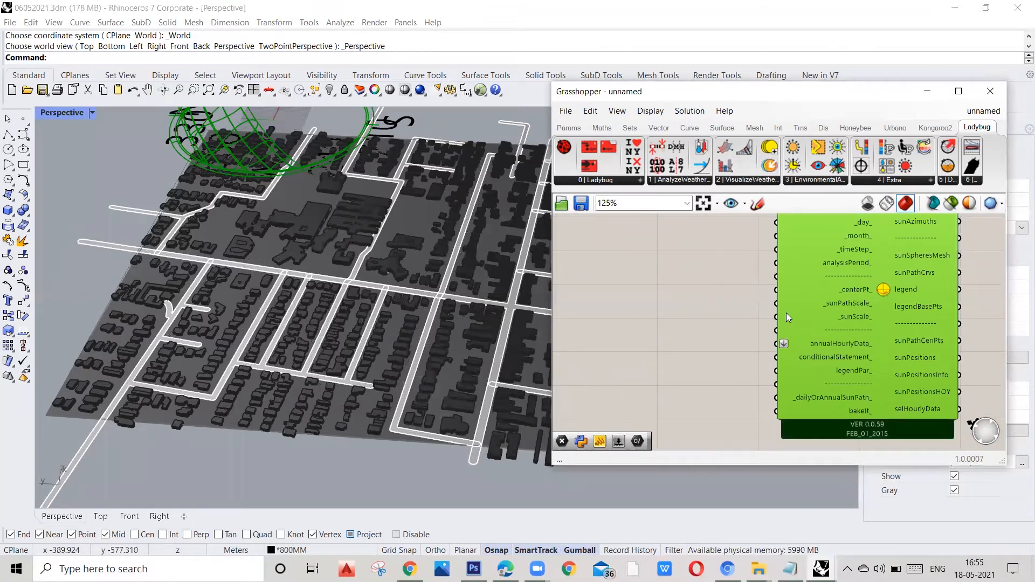
scroll(725, 290, down, 1)
double_click(724, 290)
text(point)
key(Return)
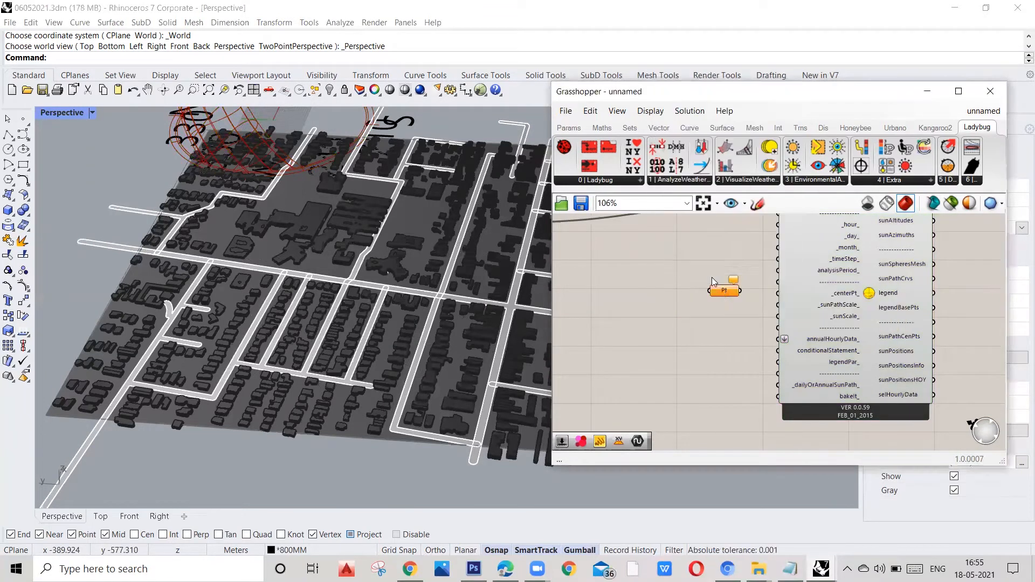
drag(722, 295, 778, 294)
Place a point object in the Rhino model beside the Y-shaped building north of the main cross street.
right_click(717, 300)
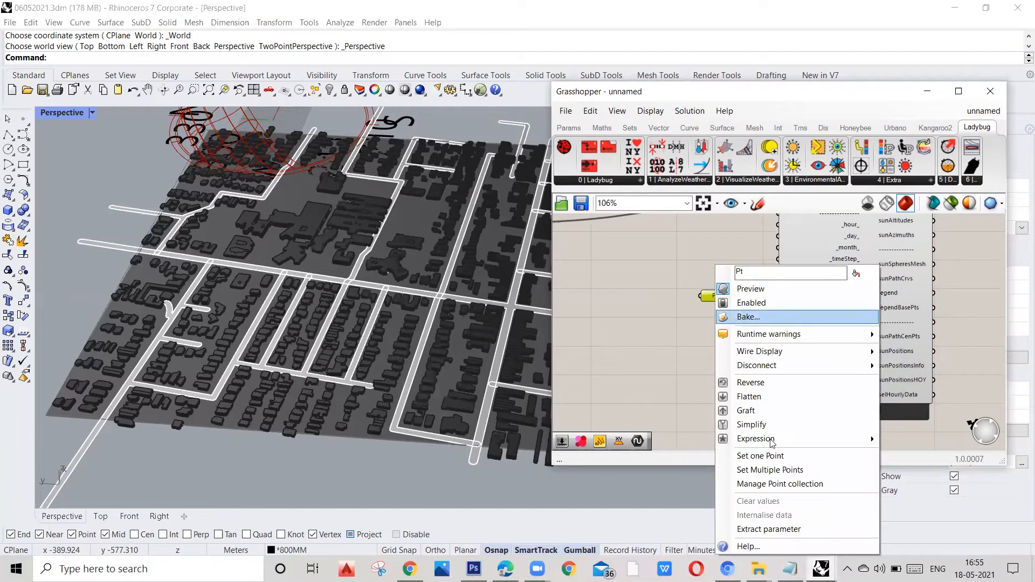
click(747, 457)
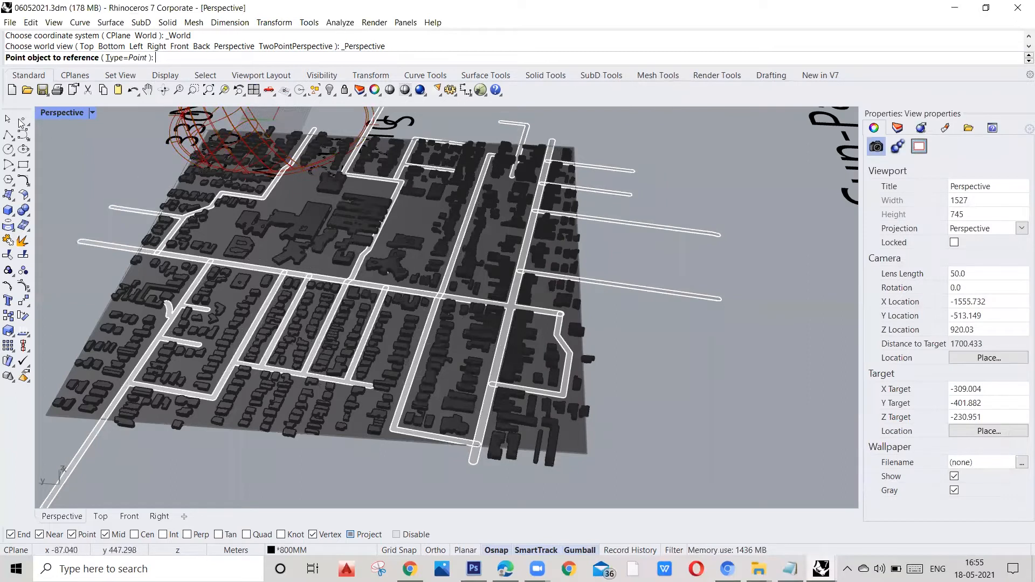
click(22, 118)
scroll(380, 258, up, 8)
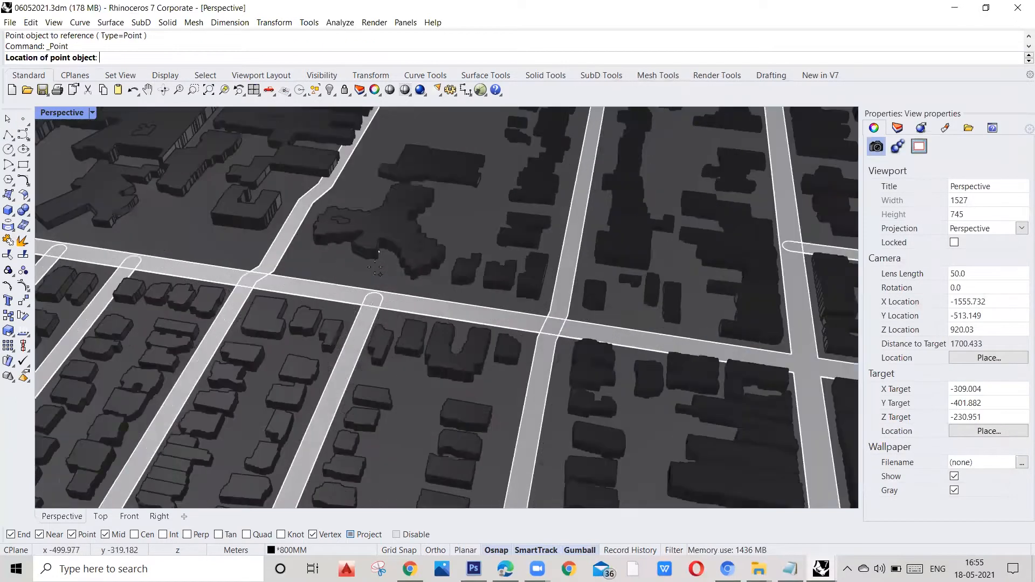
click(378, 243)
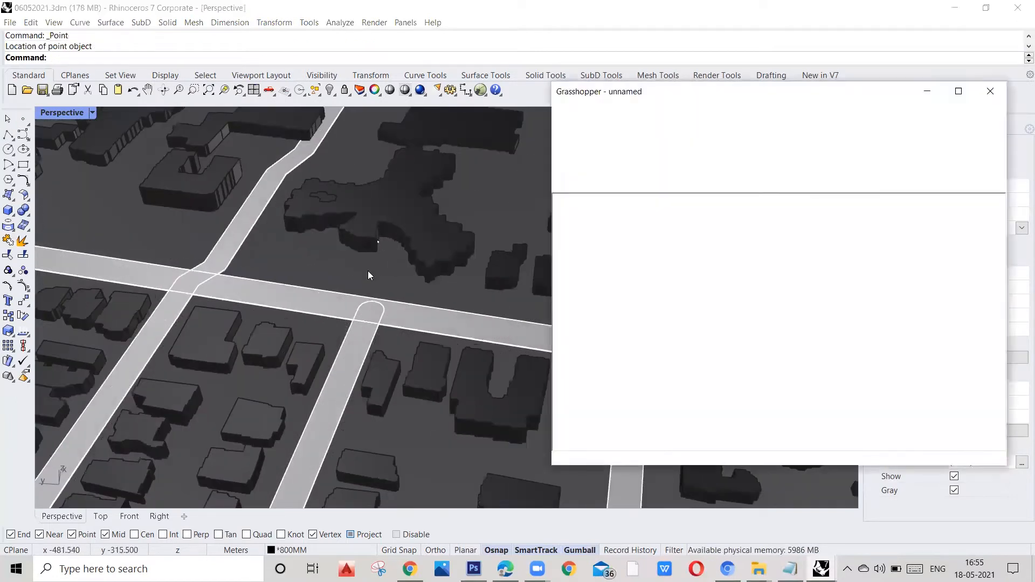
Set the Point parameter to reference the point object placed beside the Y-shaped building in the Rhino model.
scroll(370, 273, down, 3)
right_click(711, 297)
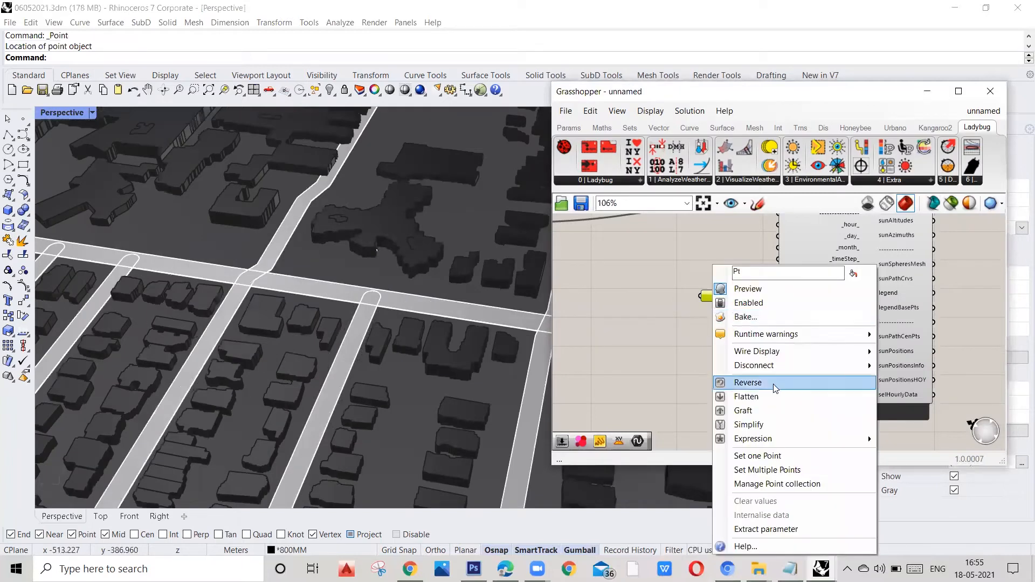
click(706, 455)
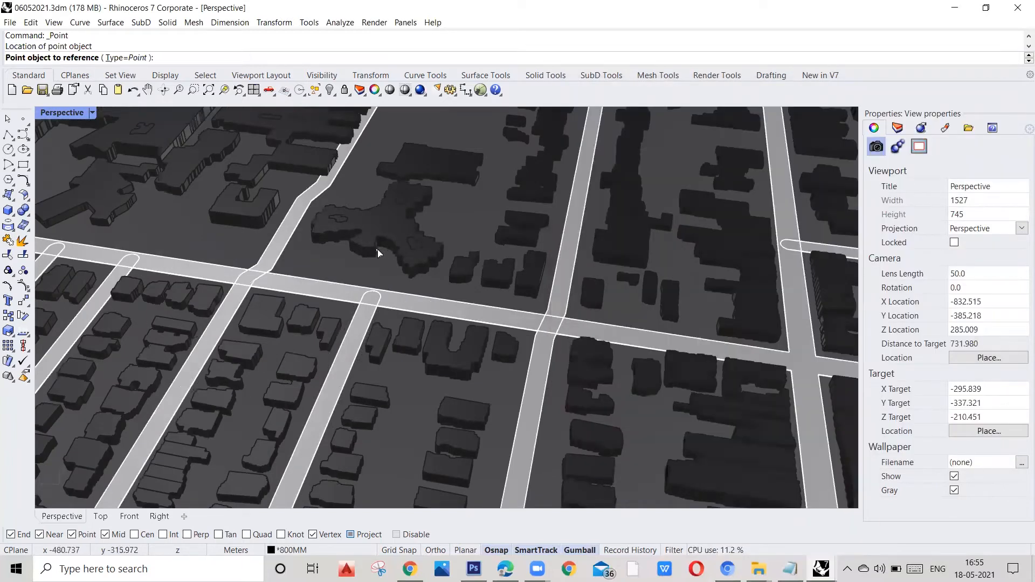
click(378, 250)
click(432, 286)
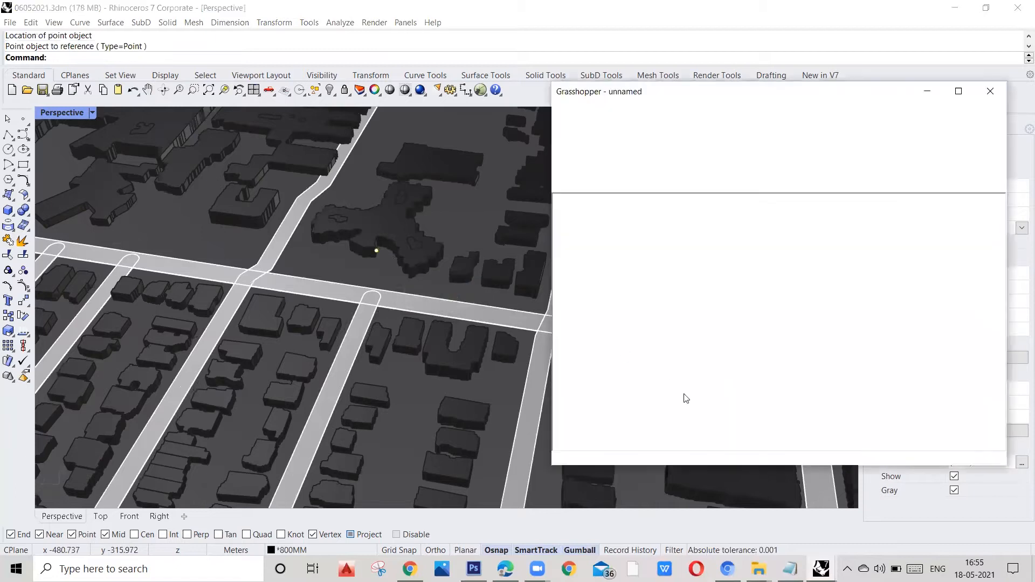
scroll(363, 275, down, 8)
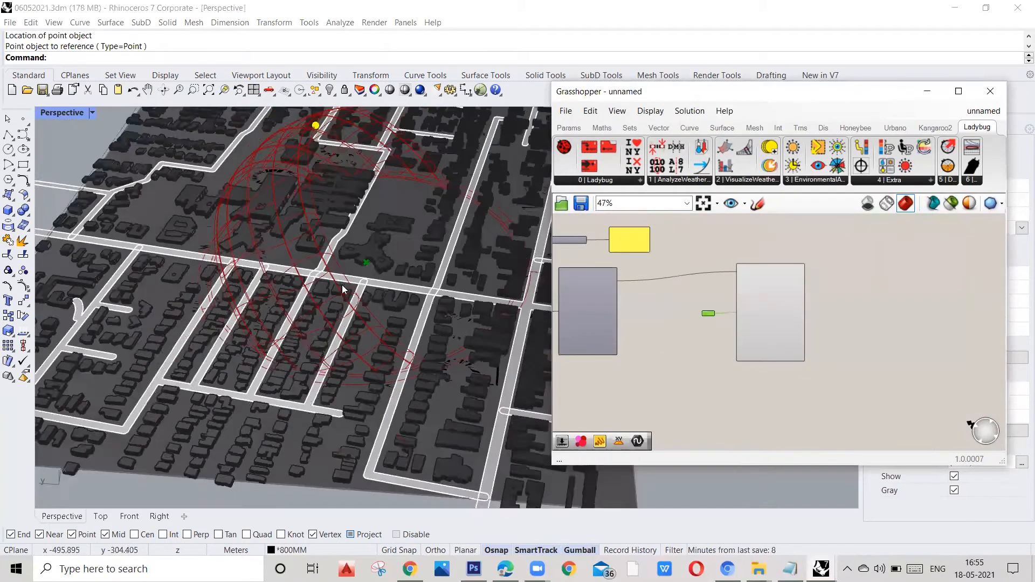
scroll(291, 251, up, 2)
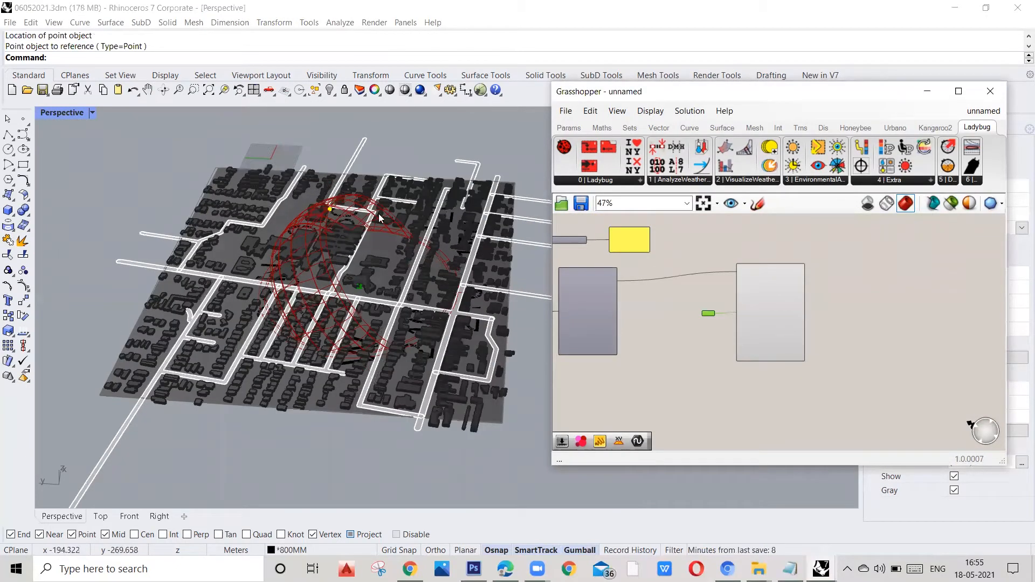
Add a number slider with value 2 beside the SunPath component and connect it to the _sunPathScale_ input.
scroll(680, 315, up, 3)
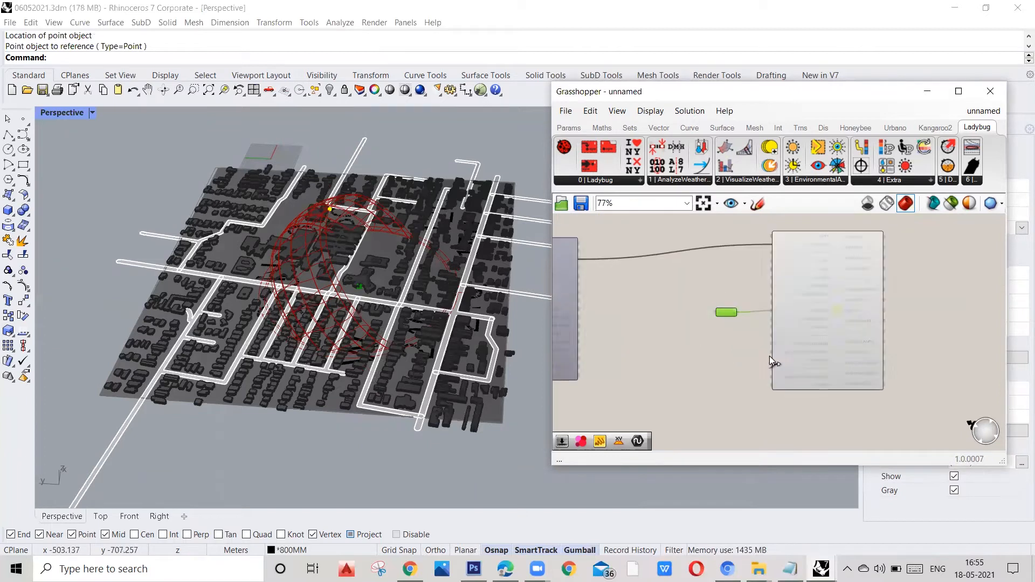
scroll(803, 341, up, 3)
drag(683, 287, 682, 283)
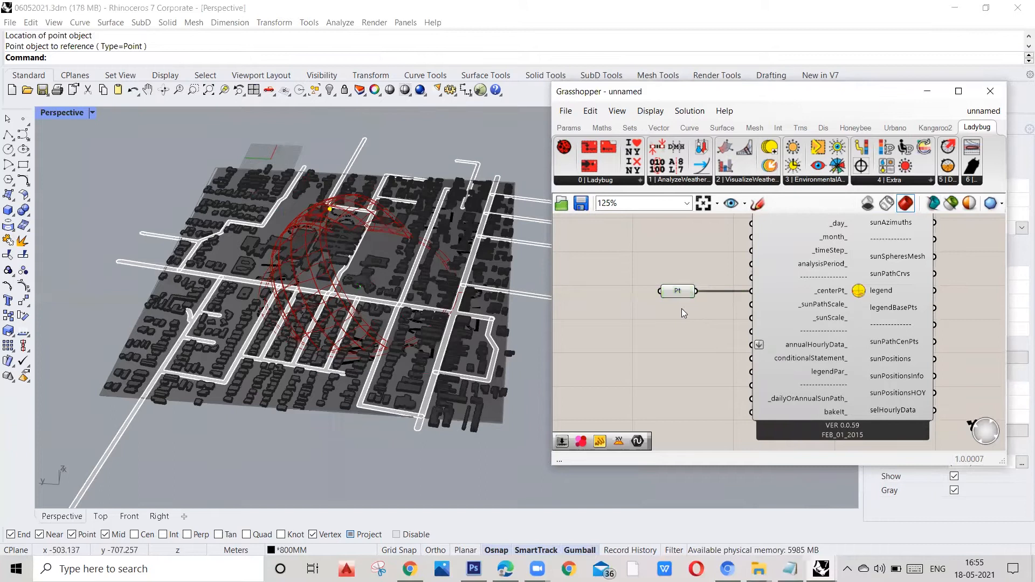
double_click(683, 308)
text(2)
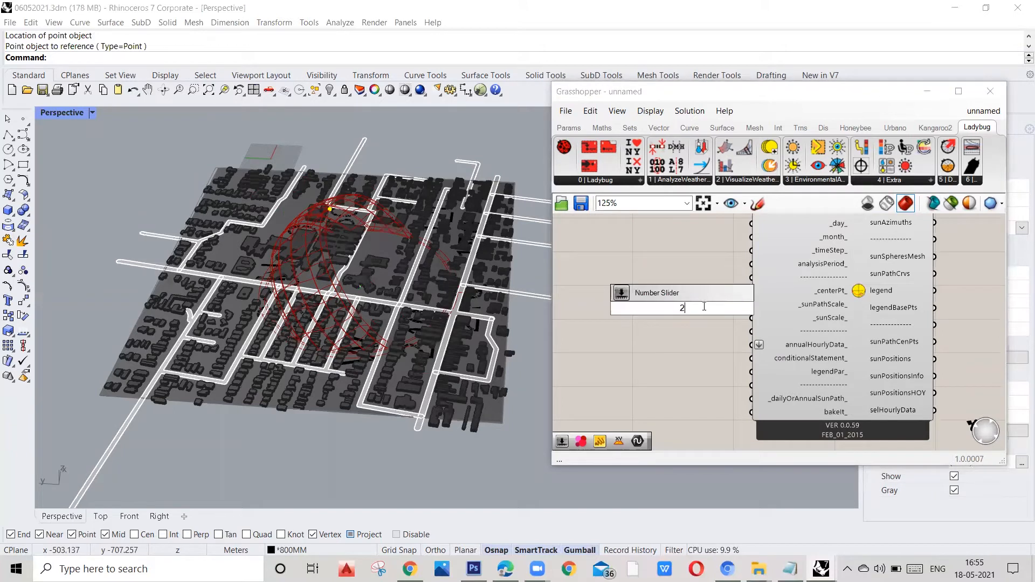
key(Return)
drag(739, 309, 752, 305)
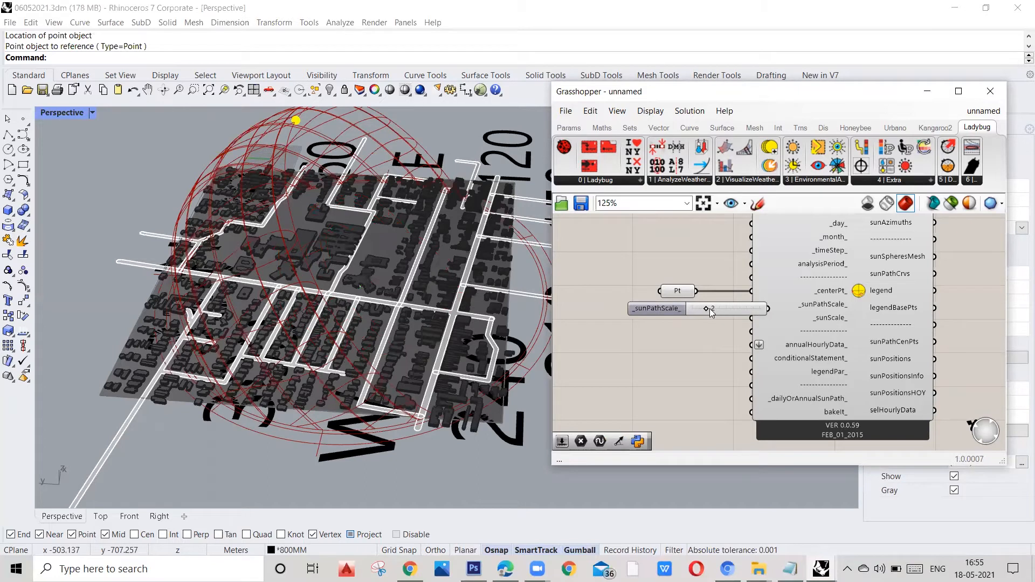
Set the _sunPathScale_ slider to 3 and shift it away from the SunPath component so its wire is clear.
double_click(709, 308)
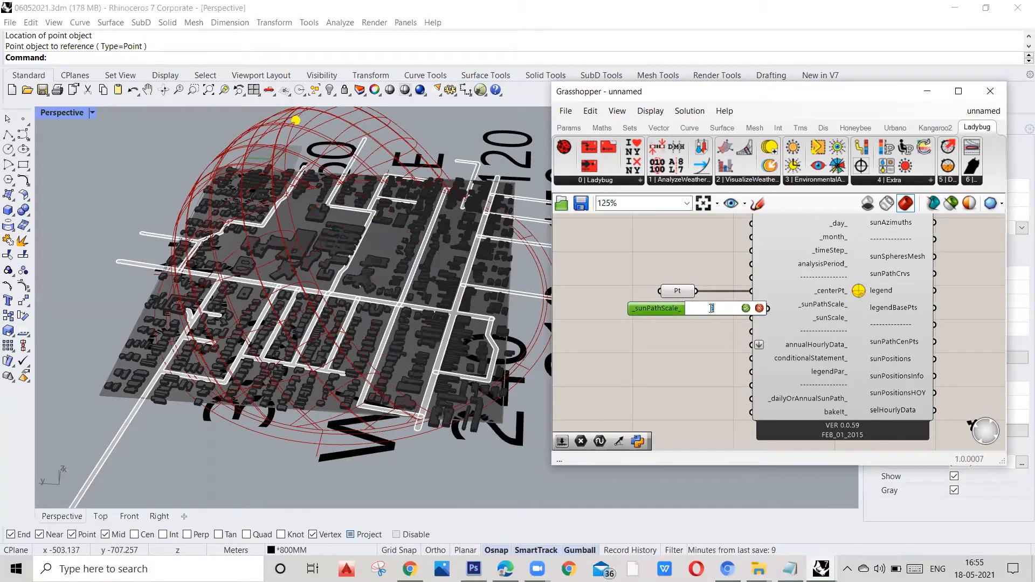
text(3)
click(746, 309)
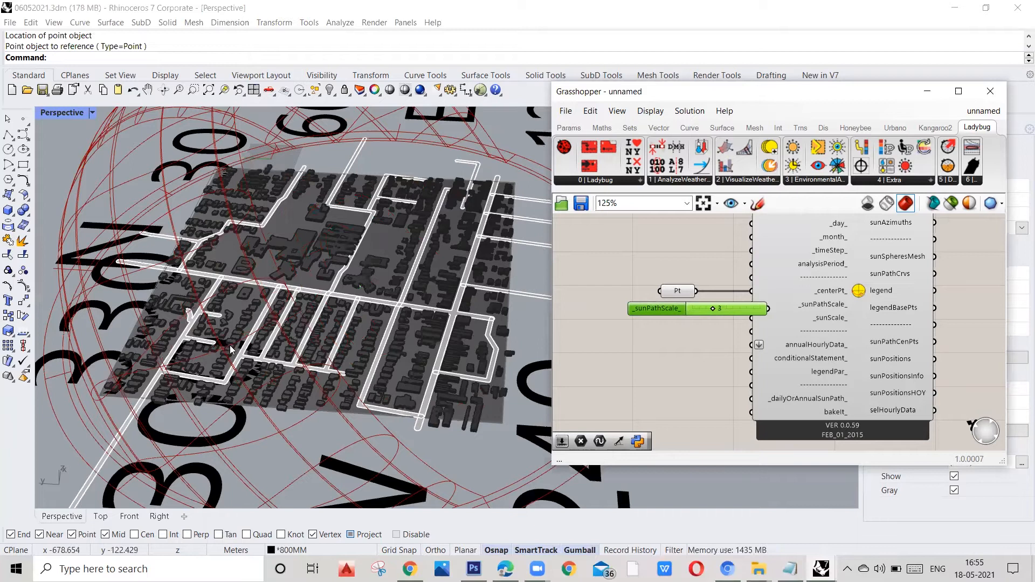
scroll(339, 265, down, 3)
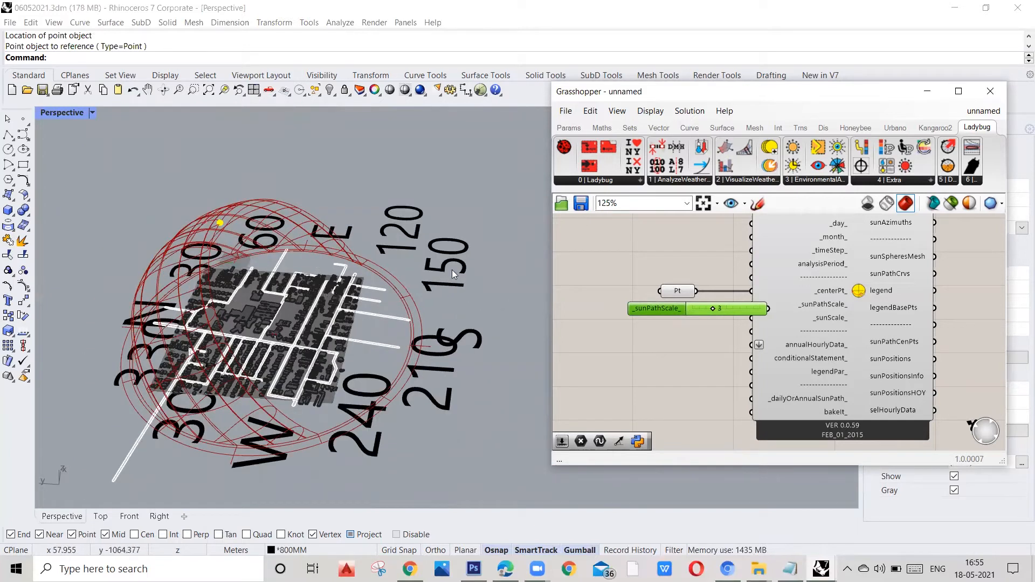
scroll(304, 405, down, 3)
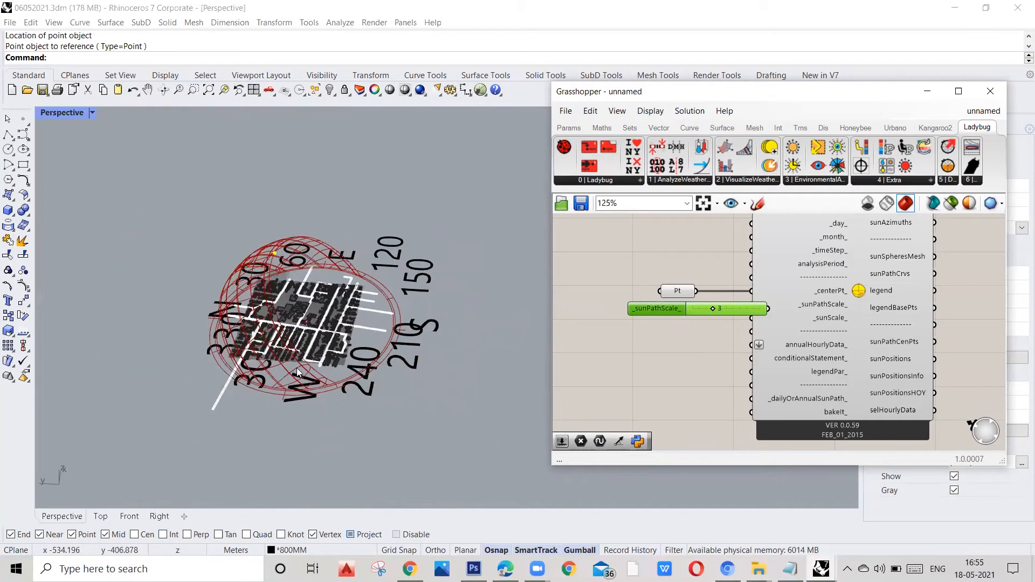
scroll(350, 357, up, 4)
drag(684, 312, 635, 314)
right_drag(635, 314, 682, 301)
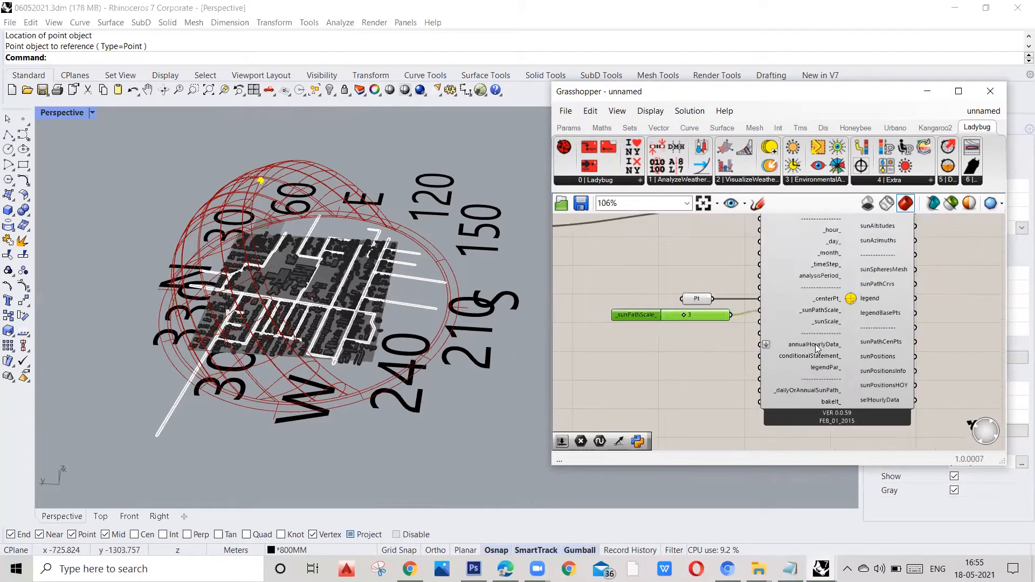
Place the Ladybug_Legend Parameters component on the canvas below the sun path scale slider.
double_click(682, 368)
text(legen)
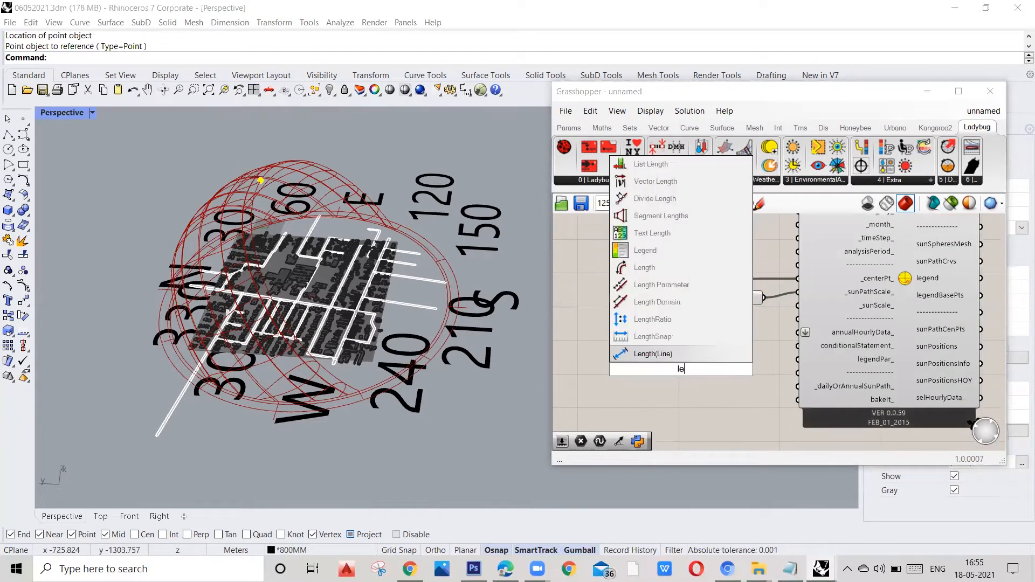
key(Up)
key(Up)
key(Return)
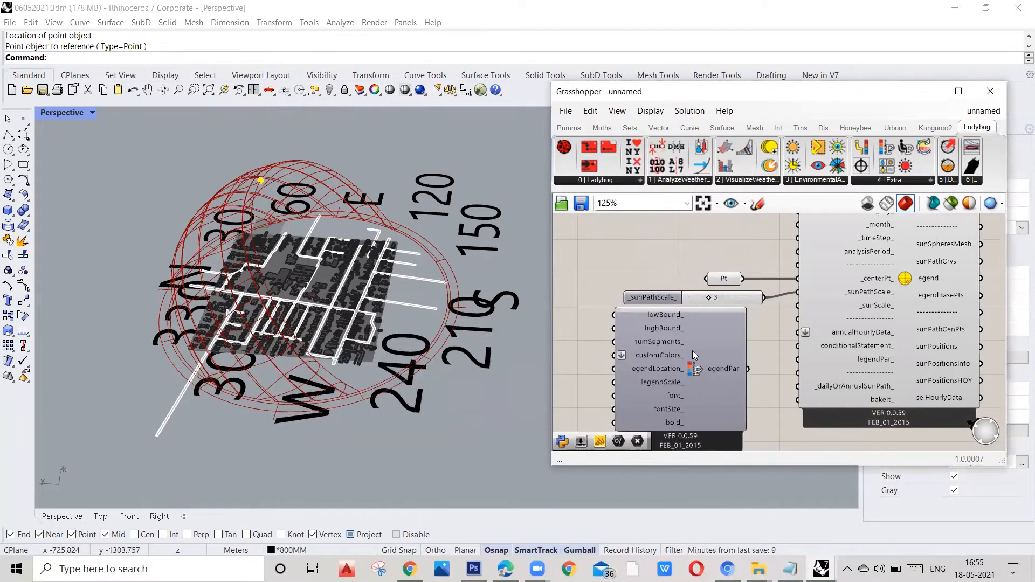
Add a Panel next to the inputs of the Legend Parameters component.
right_drag(675, 371, 779, 348)
scroll(779, 348, up, 2)
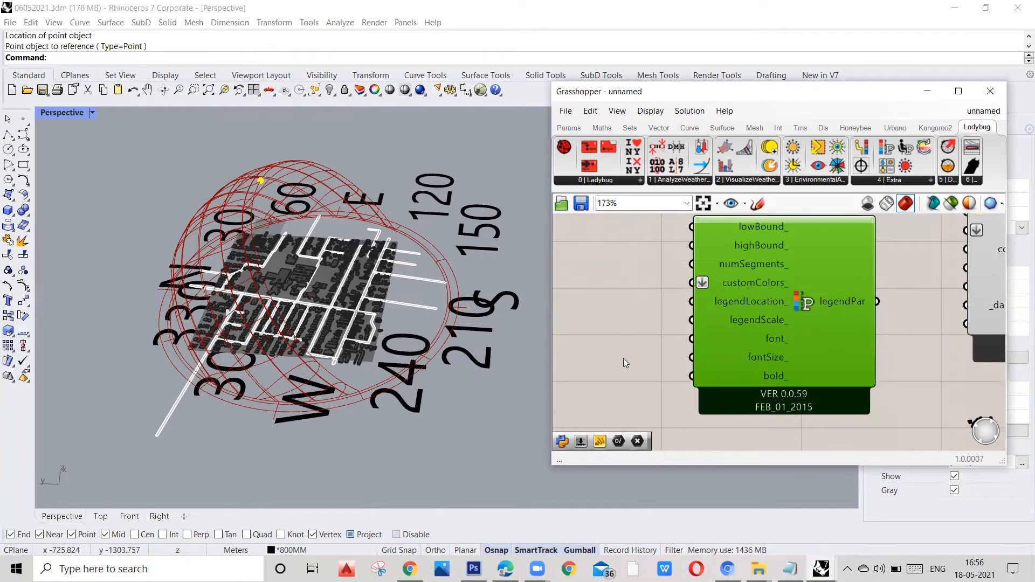
double_click(623, 358)
text(pane)
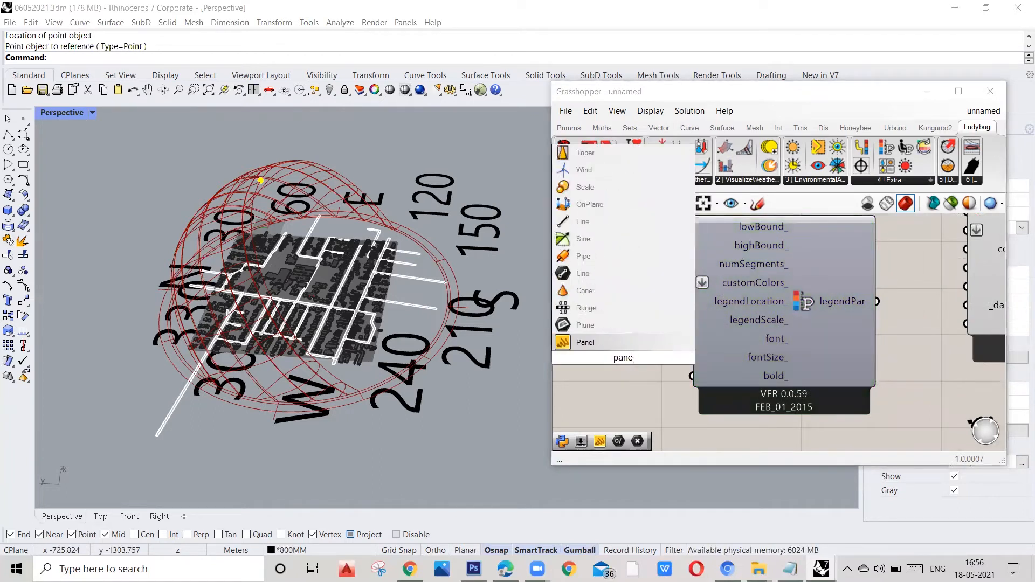
click(661, 345)
drag(661, 345, 711, 337)
Set the new panel's content to 5 and connect it to the fontSize_ input of the Legend Parameters component.
scroll(699, 364, down, 4)
scroll(658, 326, up, 3)
double_click(694, 337)
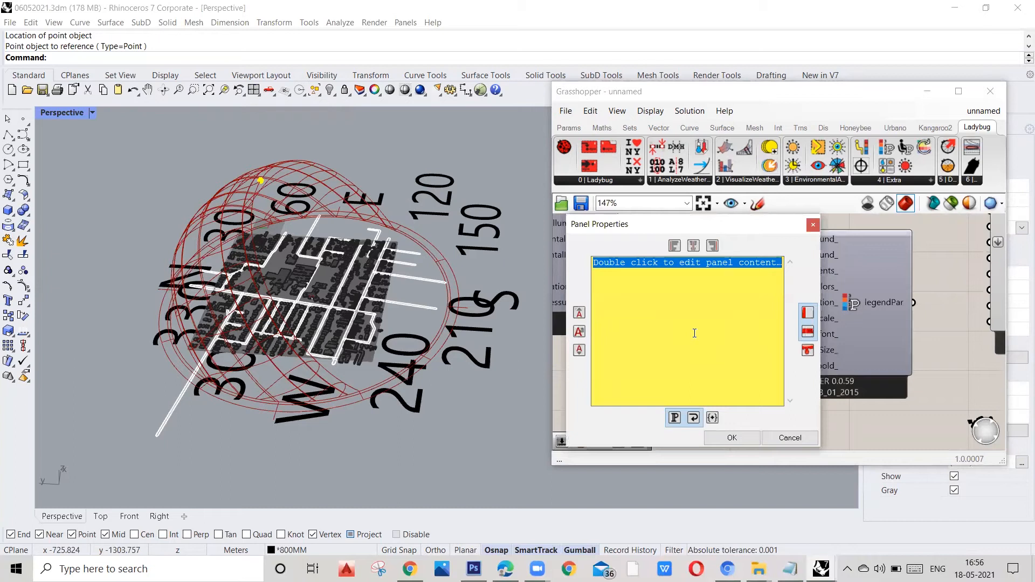
text(5)
click(732, 437)
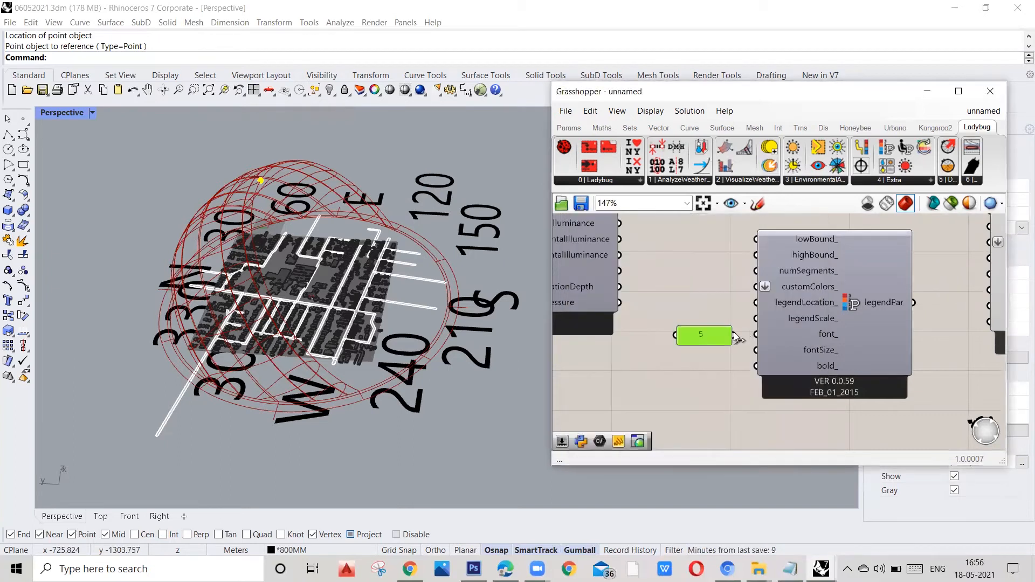
drag(716, 336, 710, 351)
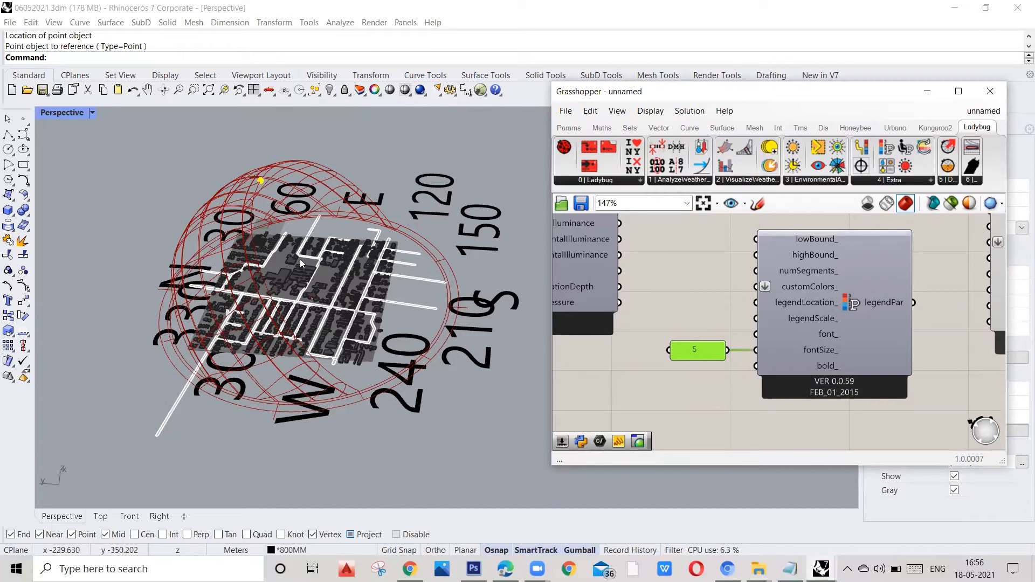
Connect the legendPar output of the Legend Parameters component to the SunPath component's legendPar_ input.
scroll(216, 254, up, 1)
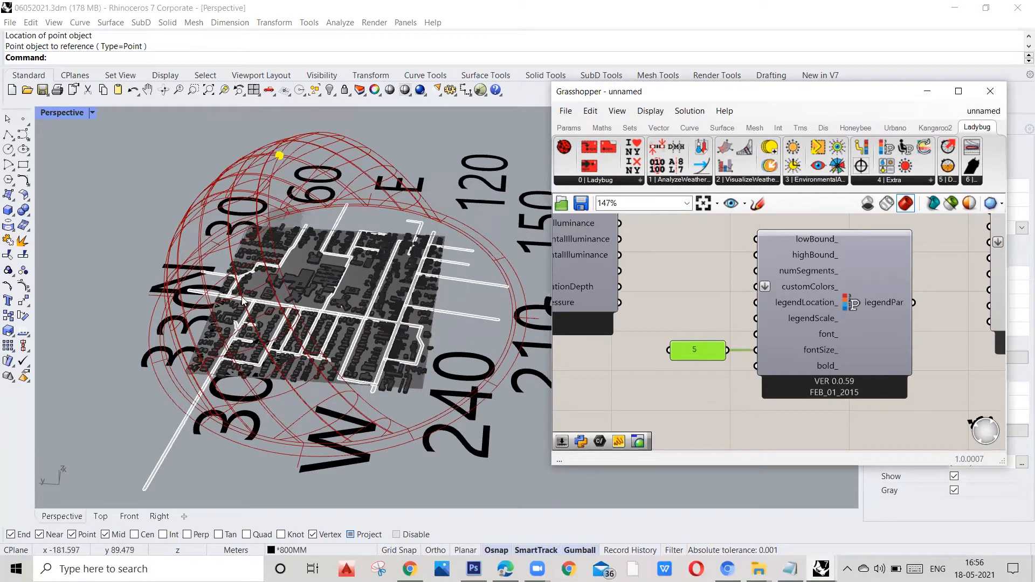
scroll(302, 248, up, 1)
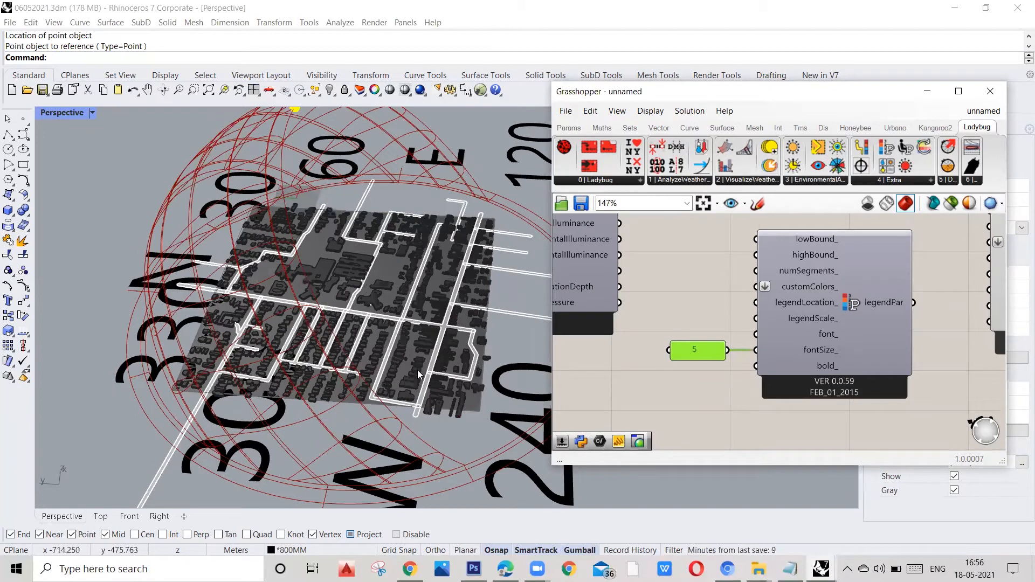
scroll(337, 333, up, 2)
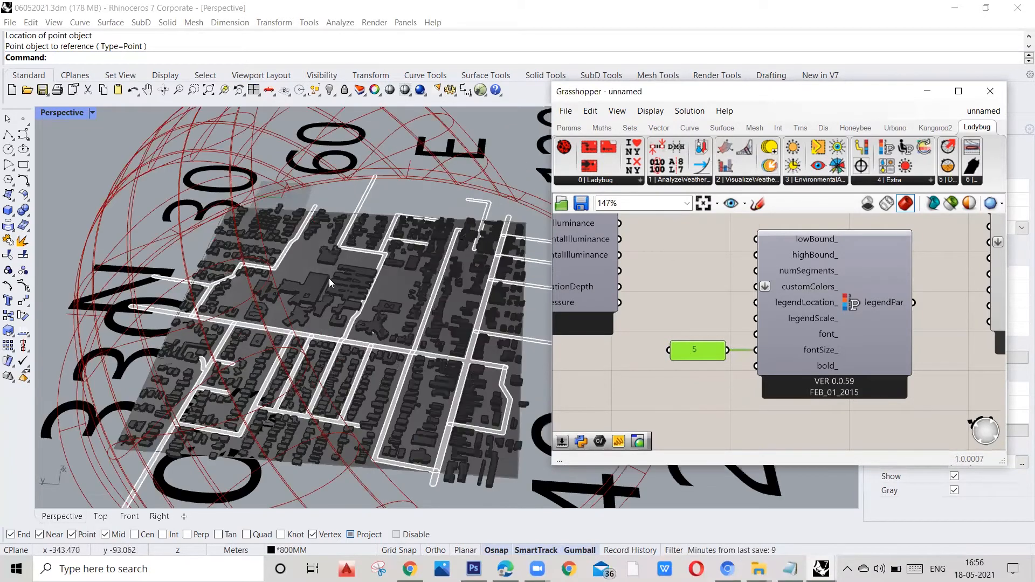
scroll(307, 311, down, 1)
click(693, 350)
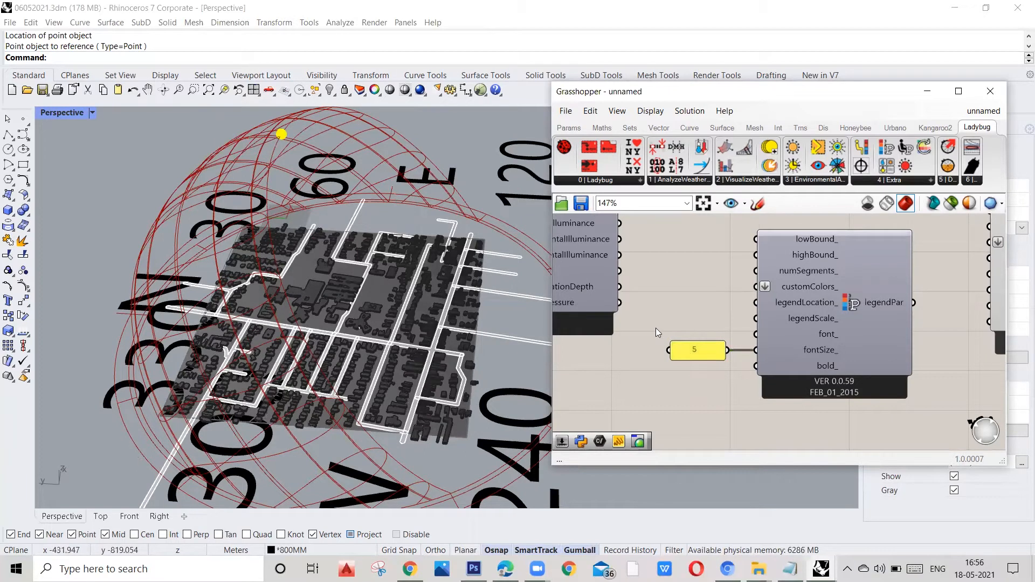
scroll(649, 337, down, 3)
scroll(790, 326, up, 3)
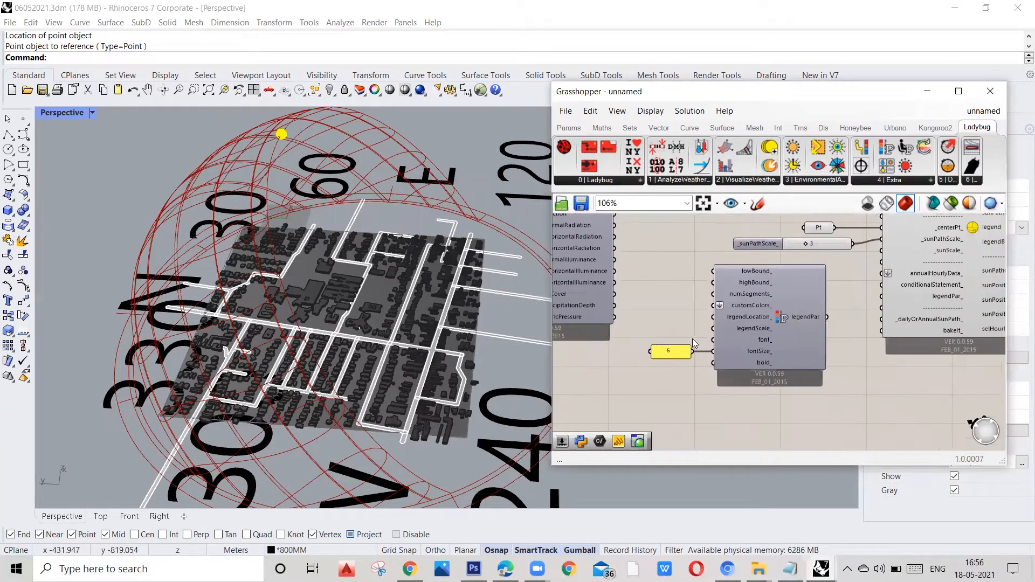
drag(790, 326, 862, 298)
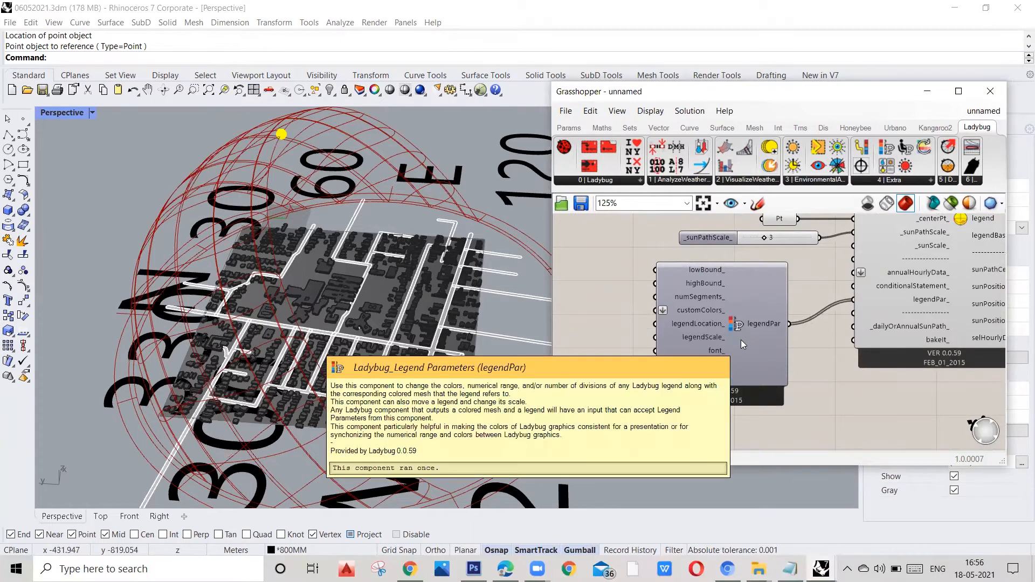
mouse_move(726, 330)
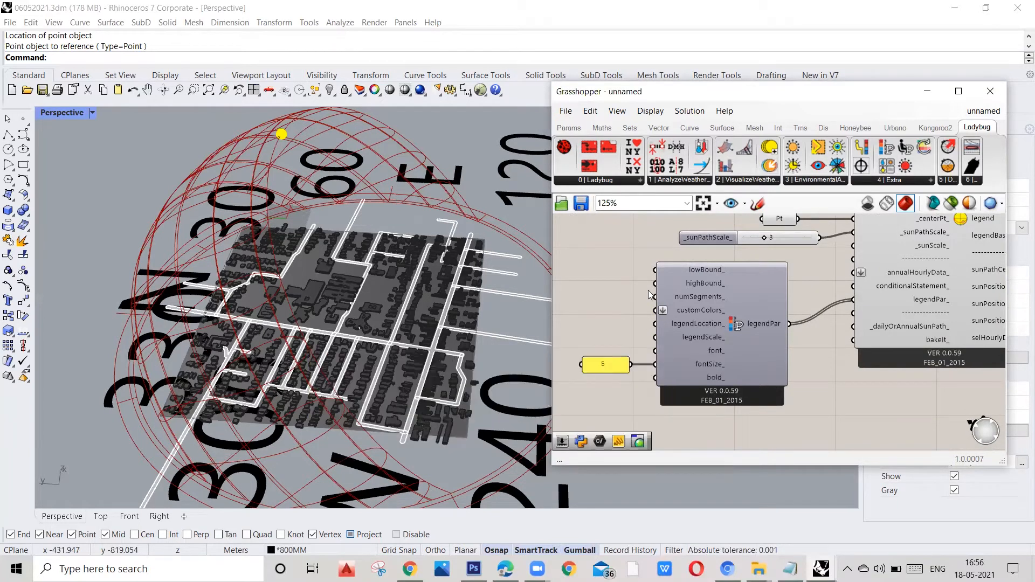
scroll(652, 291, down, 2)
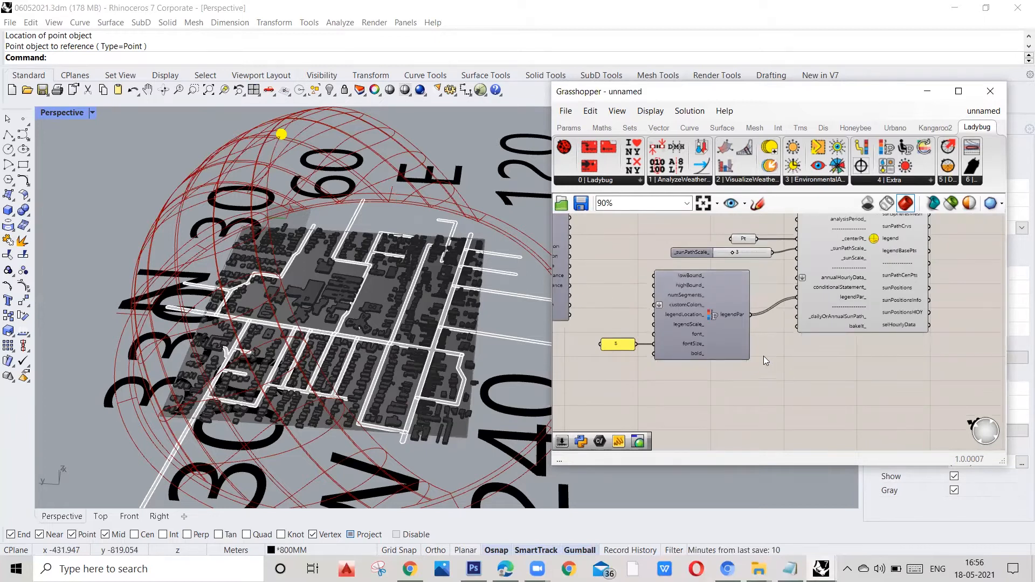
scroll(677, 338, down, 3)
scroll(752, 308, up, 5)
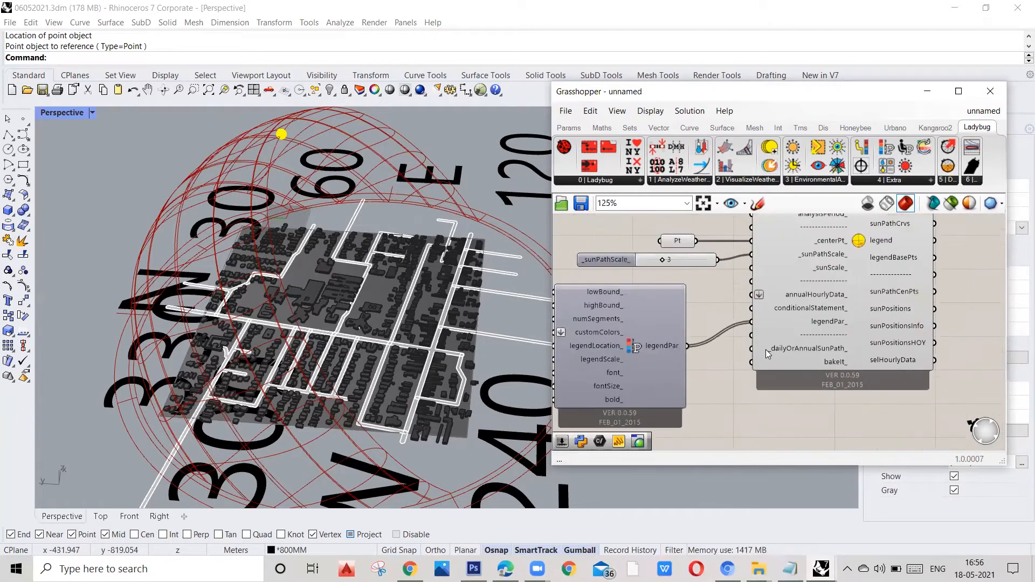
scroll(794, 331, down, 1)
scroll(219, 299, down, 2)
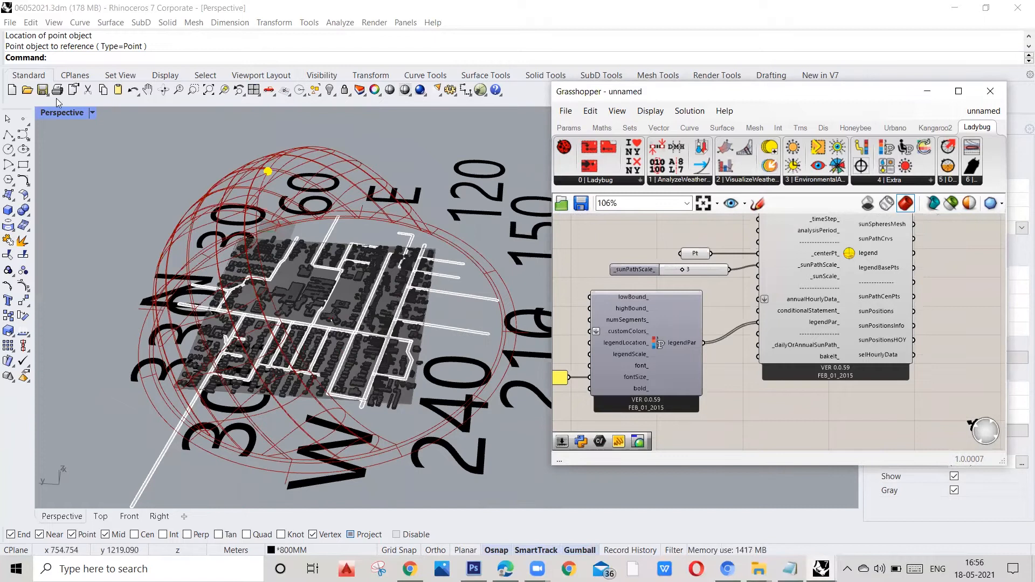
click(91, 113)
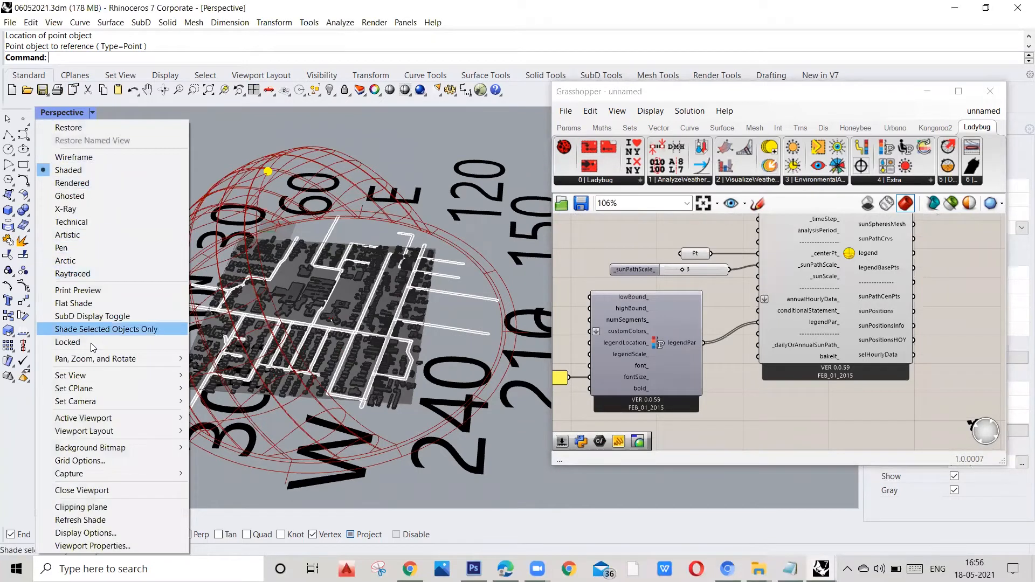
click(345, 276)
scroll(722, 361, down, 1)
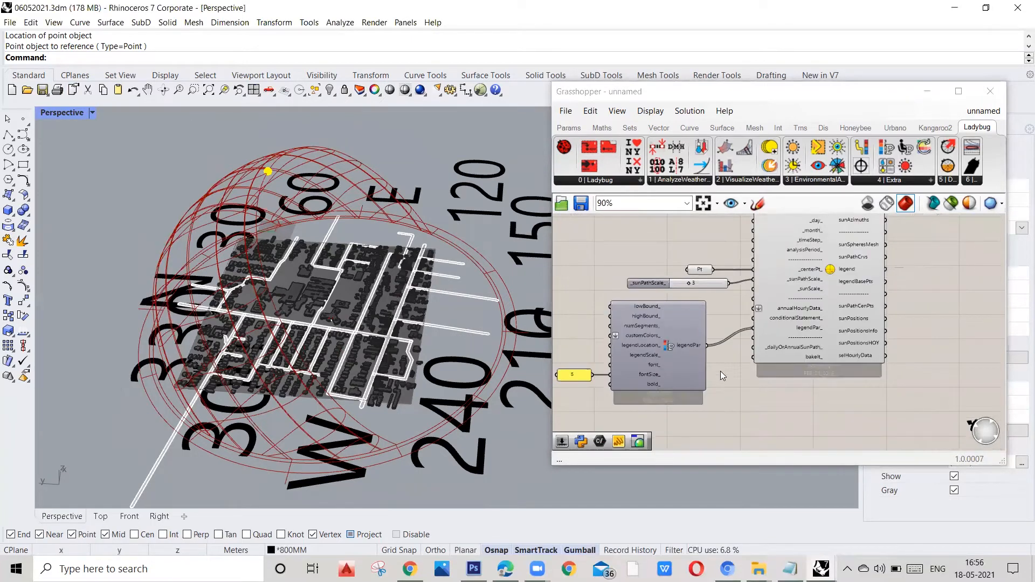
click(716, 378)
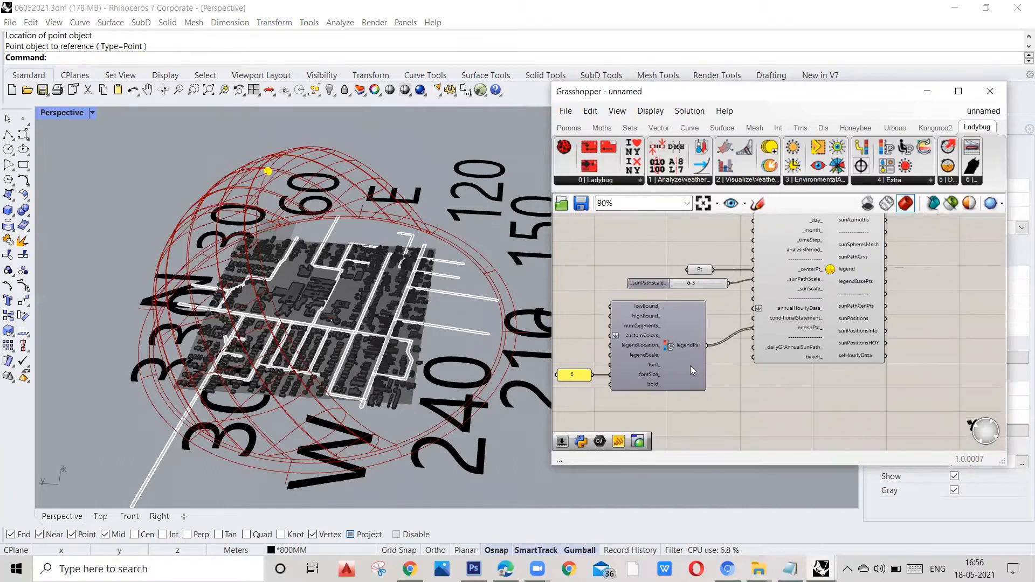
right_click(728, 358)
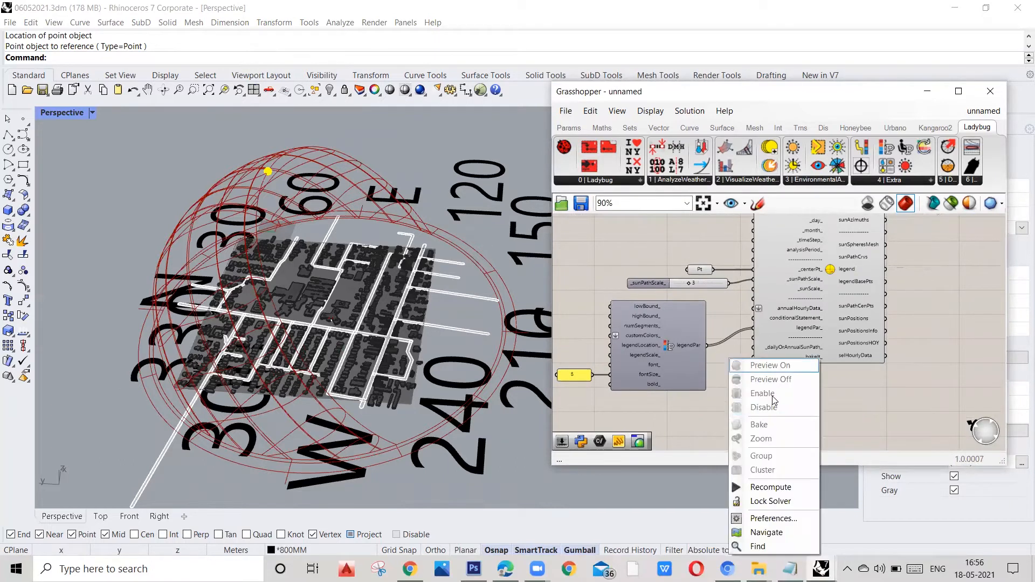
Recompute the Grasshopper solution to apply the legend font size to the sun path.
click(789, 486)
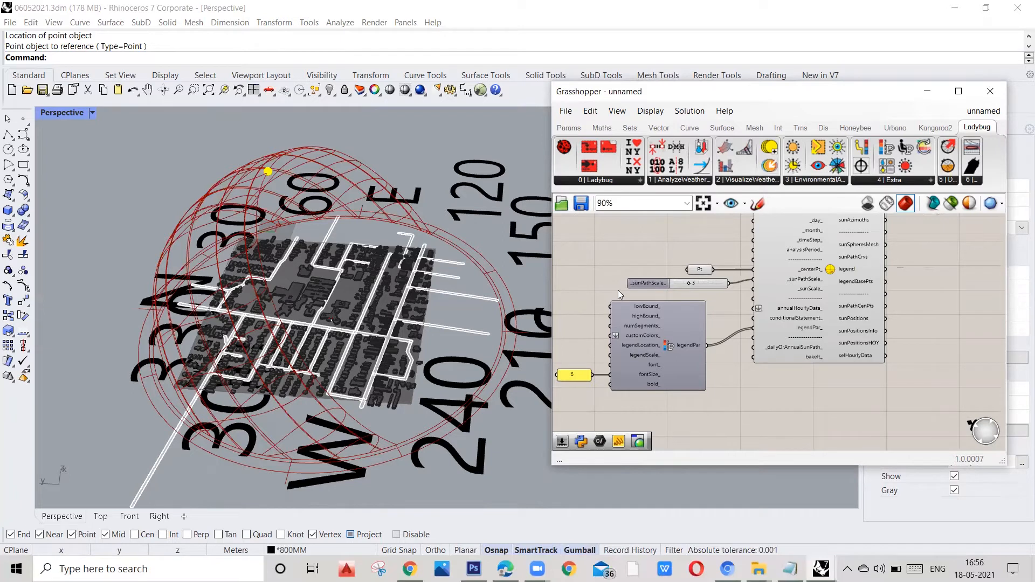
scroll(619, 294, down, 1)
scroll(687, 355, down, 2)
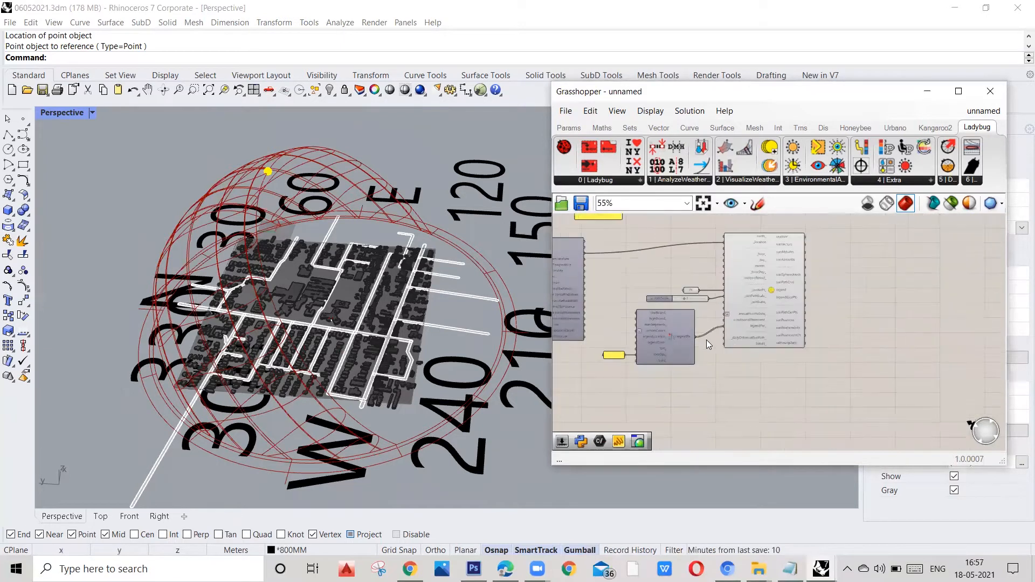
scroll(312, 327, down, 3)
scroll(311, 327, up, 3)
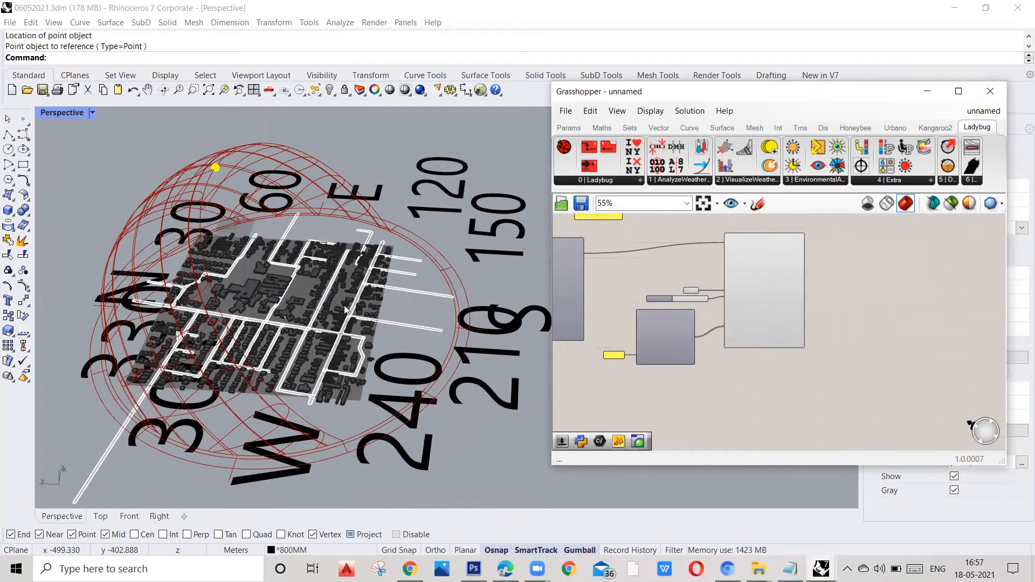
Set the Perspective viewport to the Top view and frame the sun path around the site model.
click(92, 113)
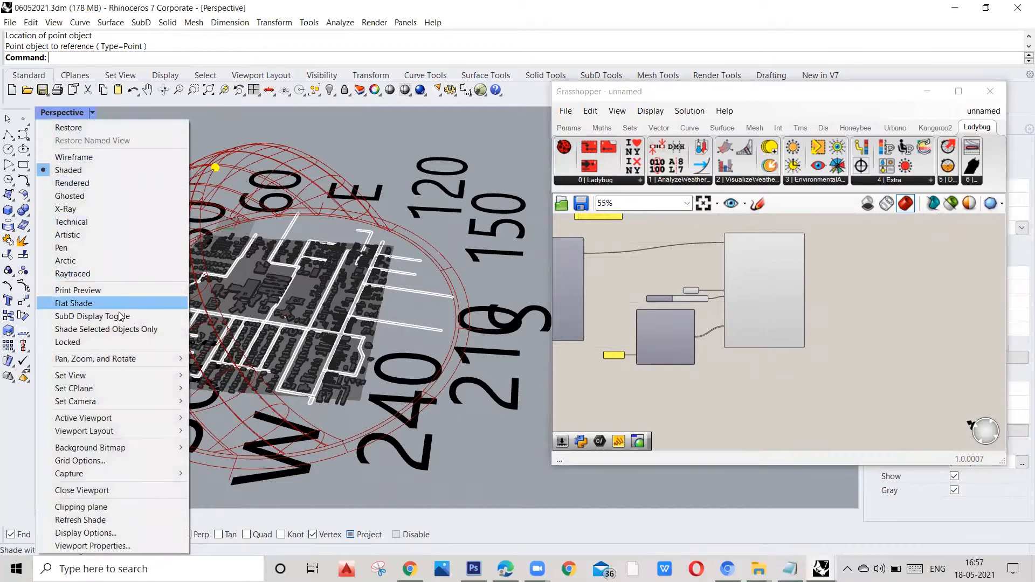
mouse_move(85, 375)
click(213, 393)
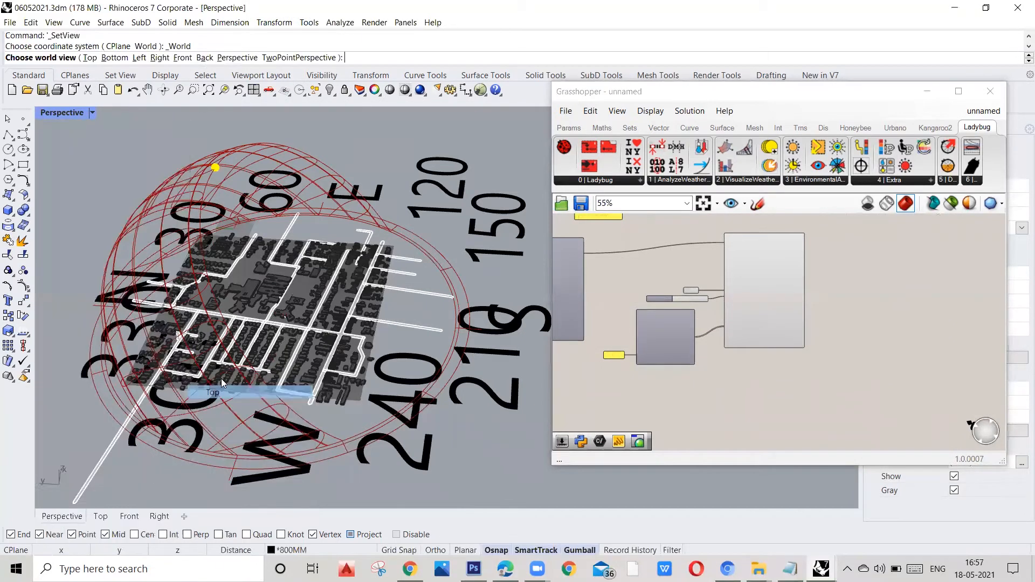
scroll(325, 235, up, 2)
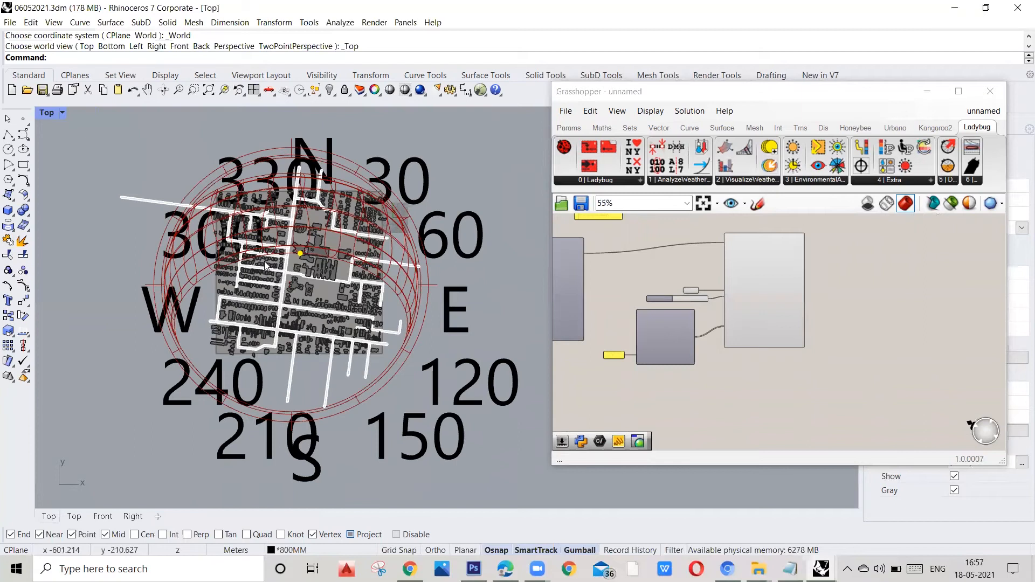
scroll(666, 338, up, 3)
scroll(678, 325, down, 1)
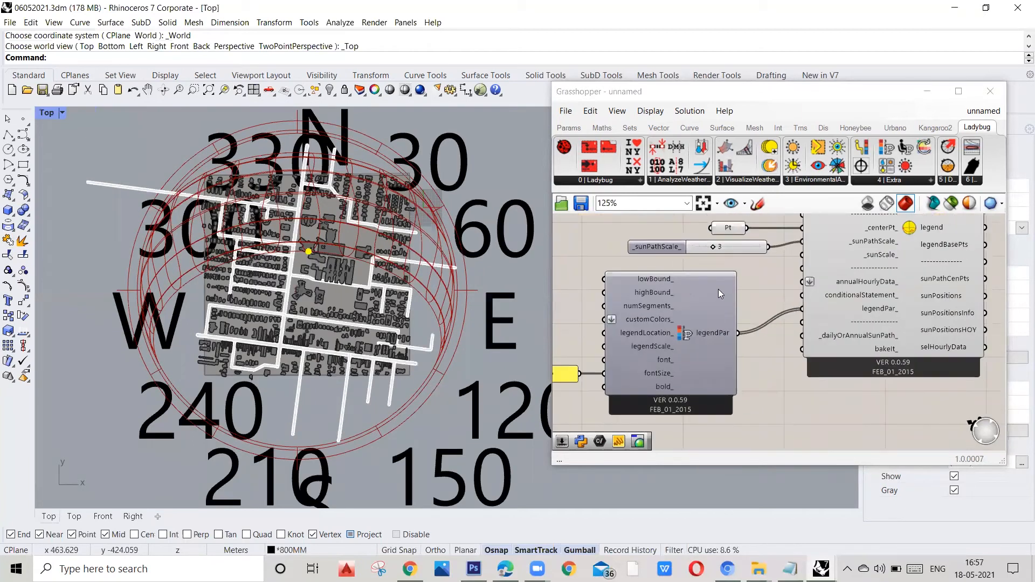
Set the content of the panel feeding the fontSize_ input to 2.
click(702, 290)
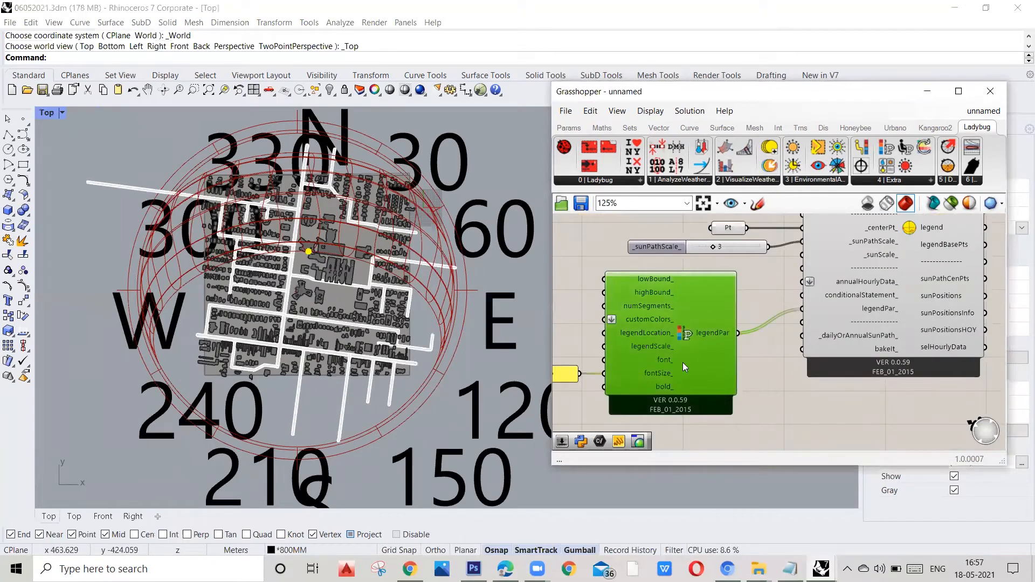
click(586, 337)
right_drag(586, 338, 633, 331)
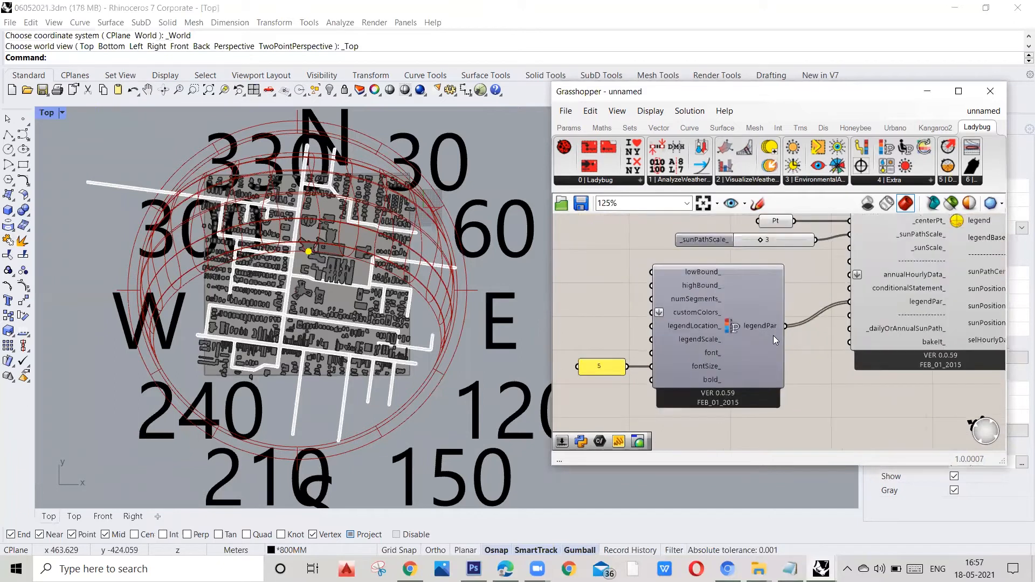
right_drag(775, 340, 798, 337)
click(639, 368)
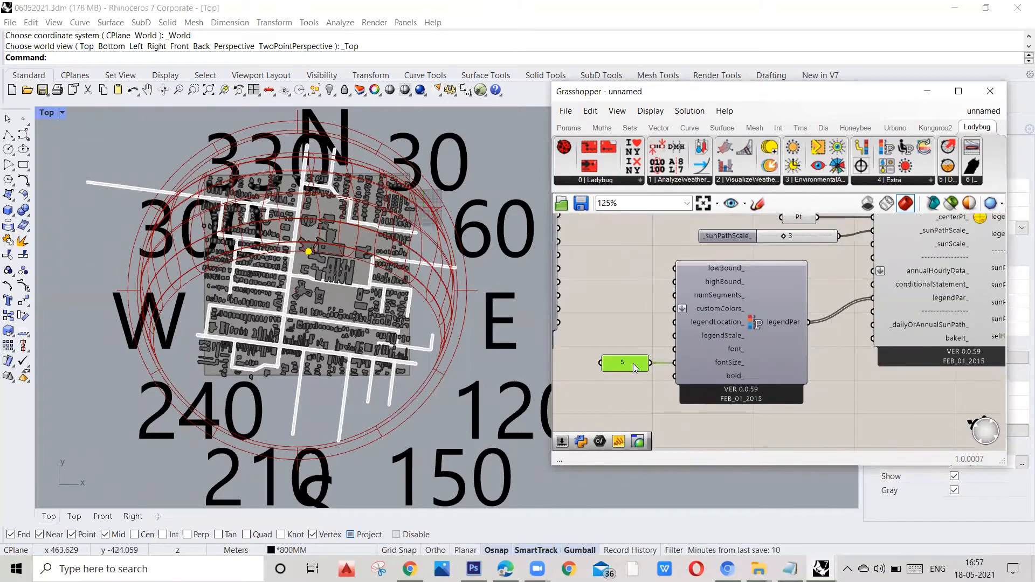
double_click(636, 368)
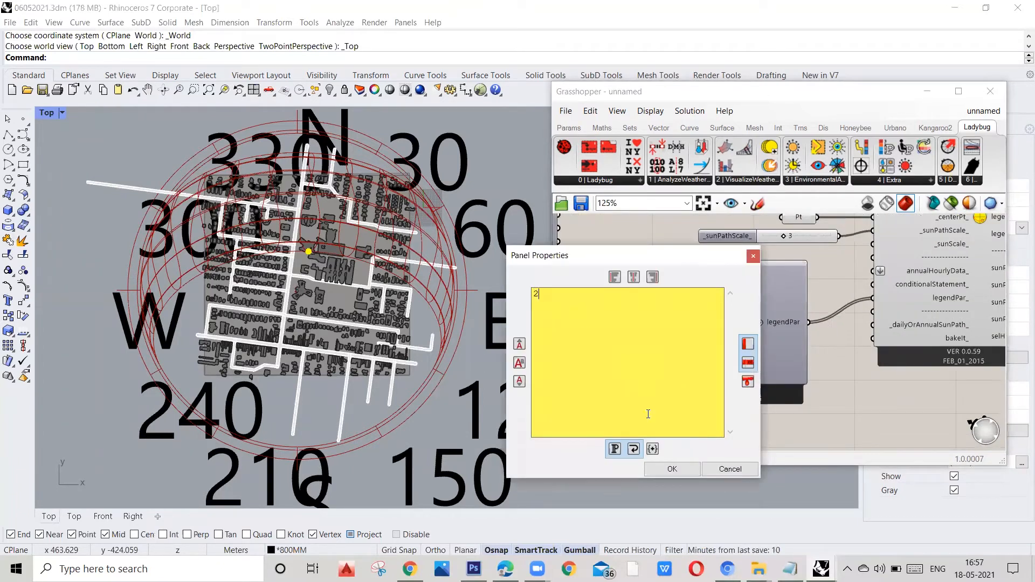
click(673, 469)
scroll(642, 369, down, 2)
click(785, 375)
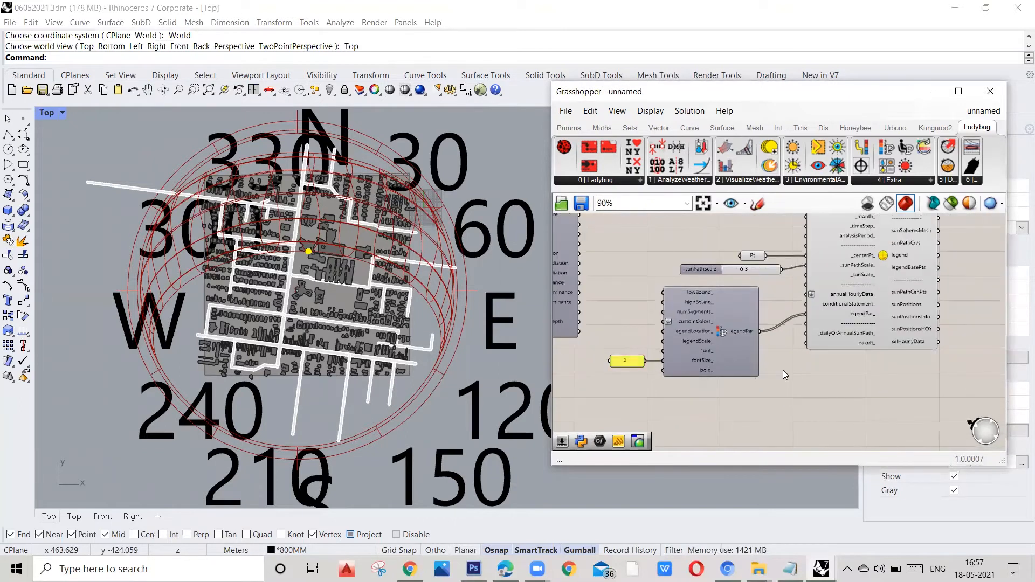
Replace the font size panel with a number slider set to 2, connected to the fontSize_ input and aligned with it.
scroll(640, 356, up, 1)
click(627, 360)
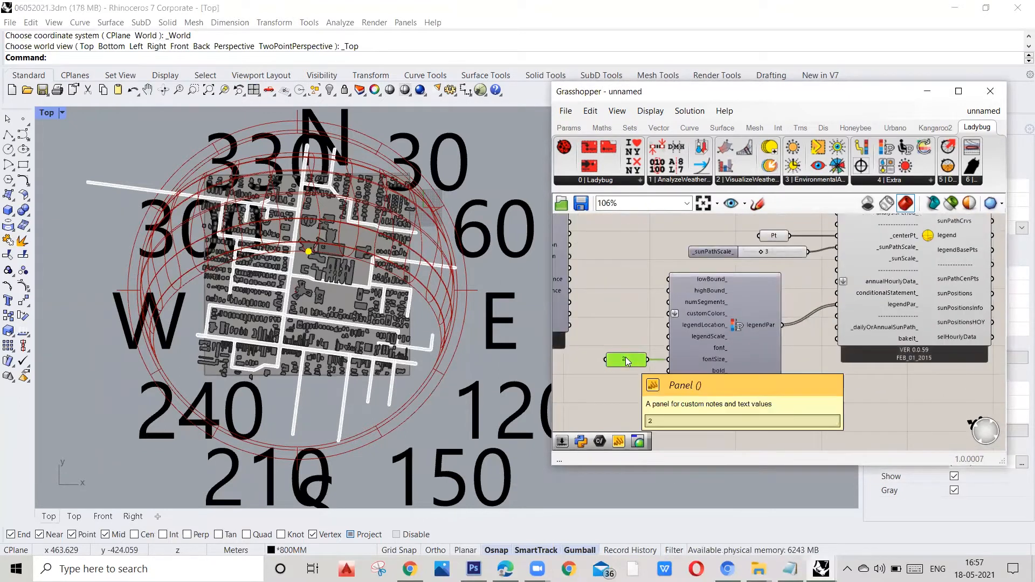
key(Delete)
double_click(610, 365)
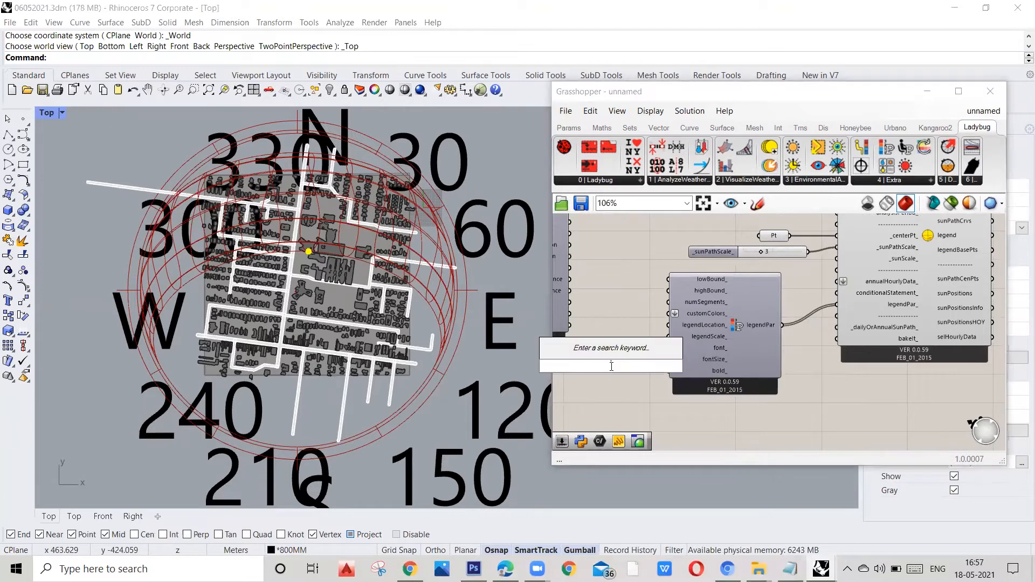
text(slider)
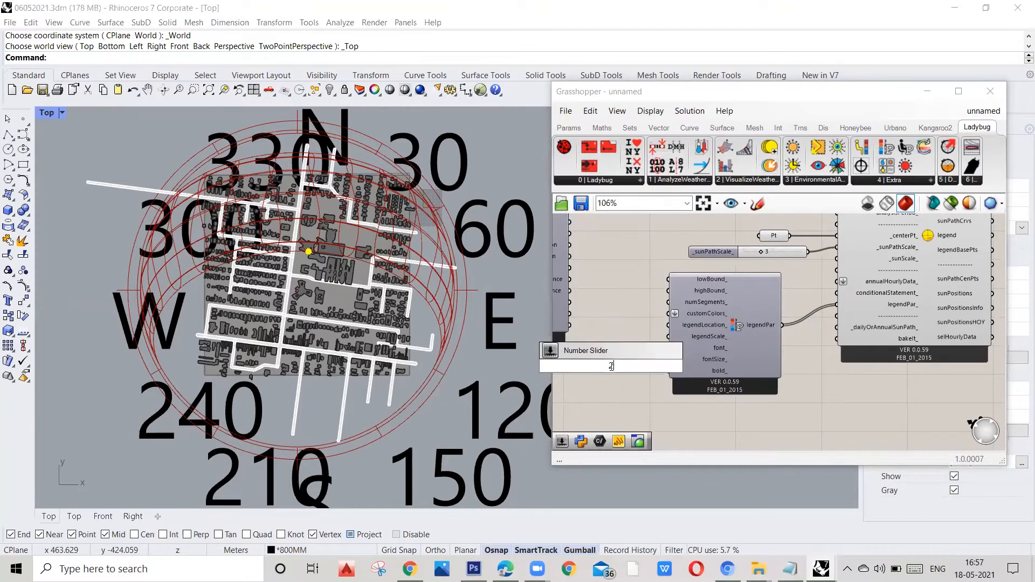
key(Return)
drag(659, 365, 674, 360)
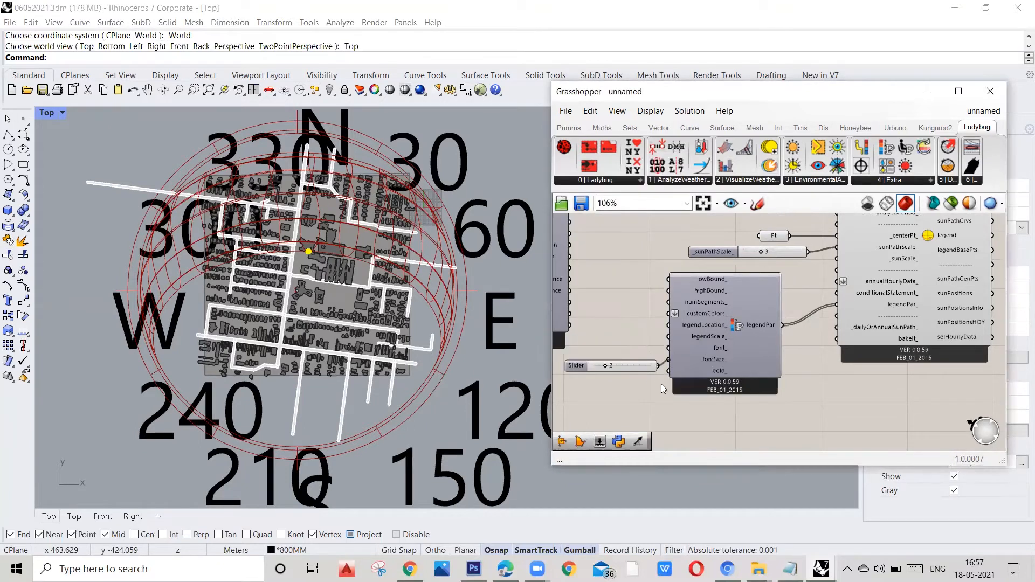
click(609, 363)
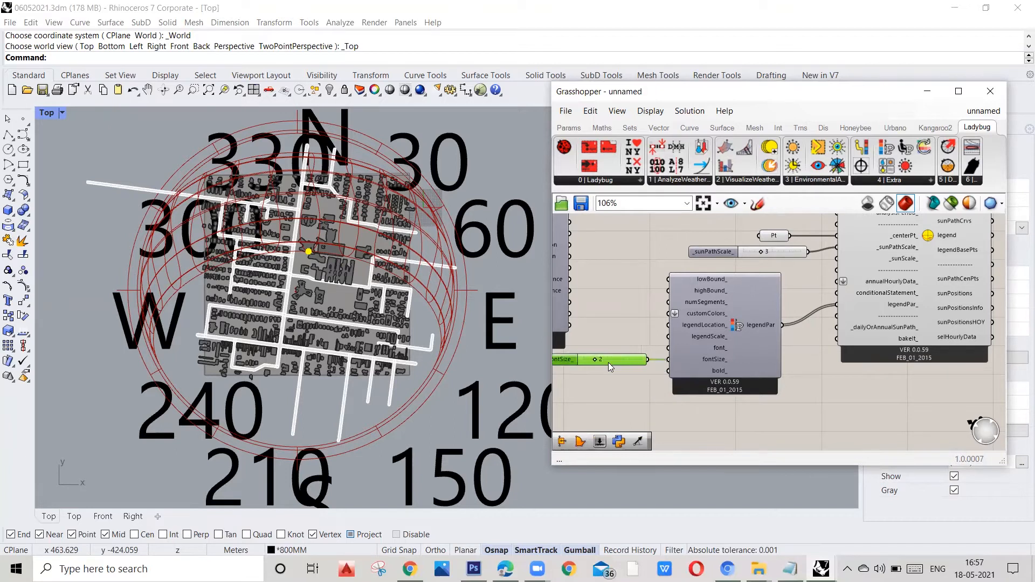
scroll(657, 354, down, 1)
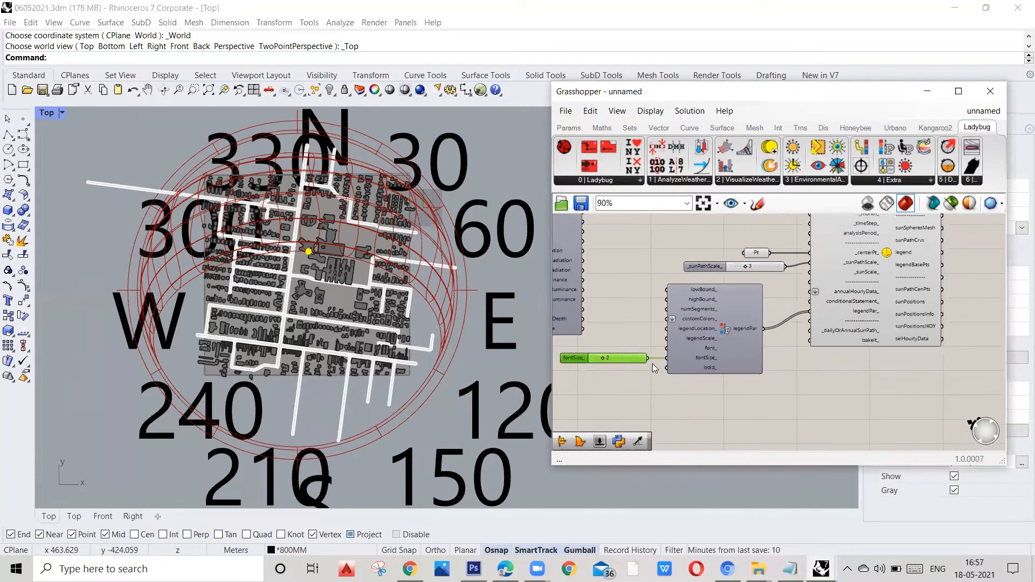
Move the Legend Parameters component slightly lower on the canvas, farther from the sun path scale slider.
scroll(849, 296, up, 2)
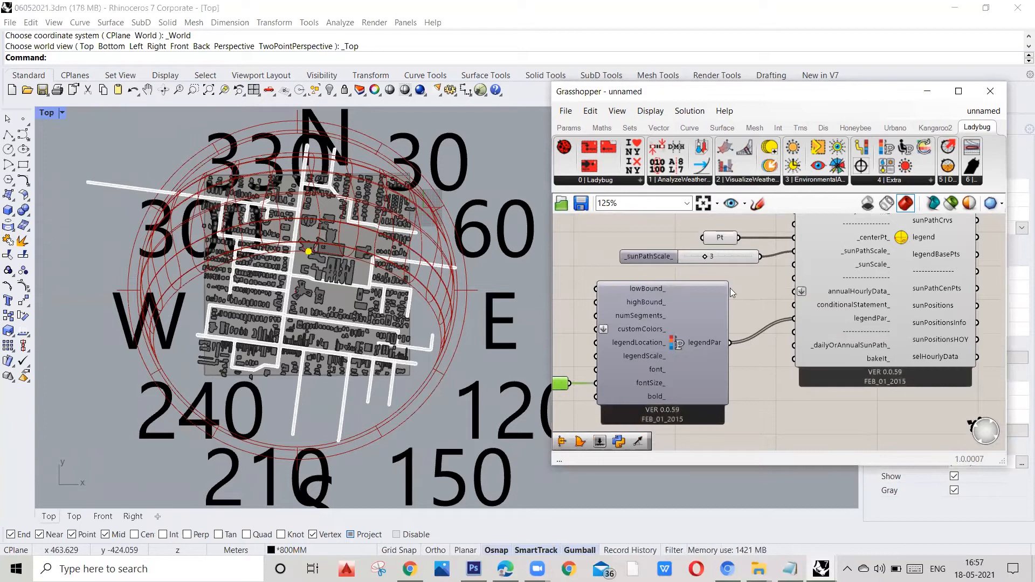
scroll(731, 318, down, 3)
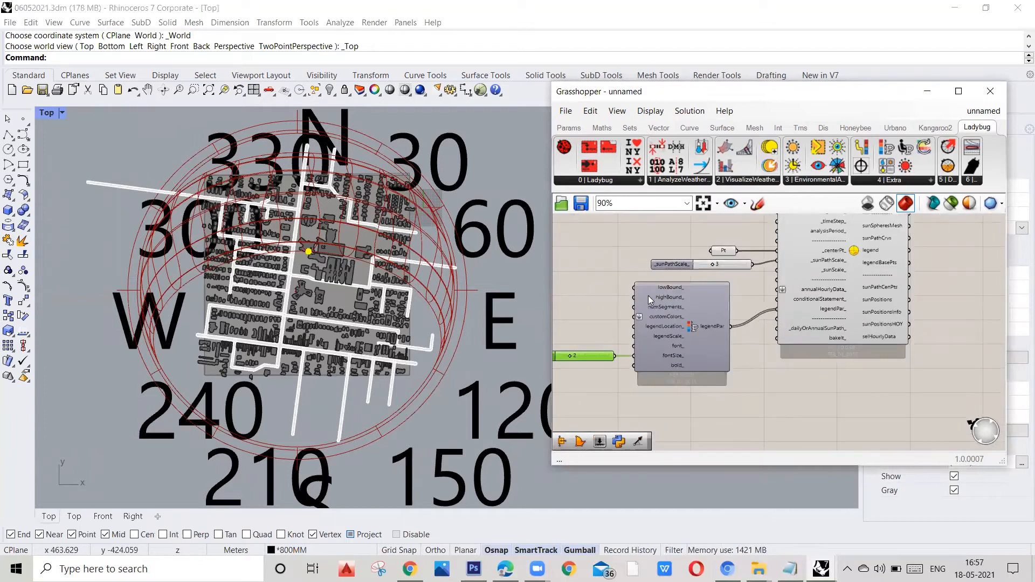
click(692, 317)
scroll(690, 333, down, 2)
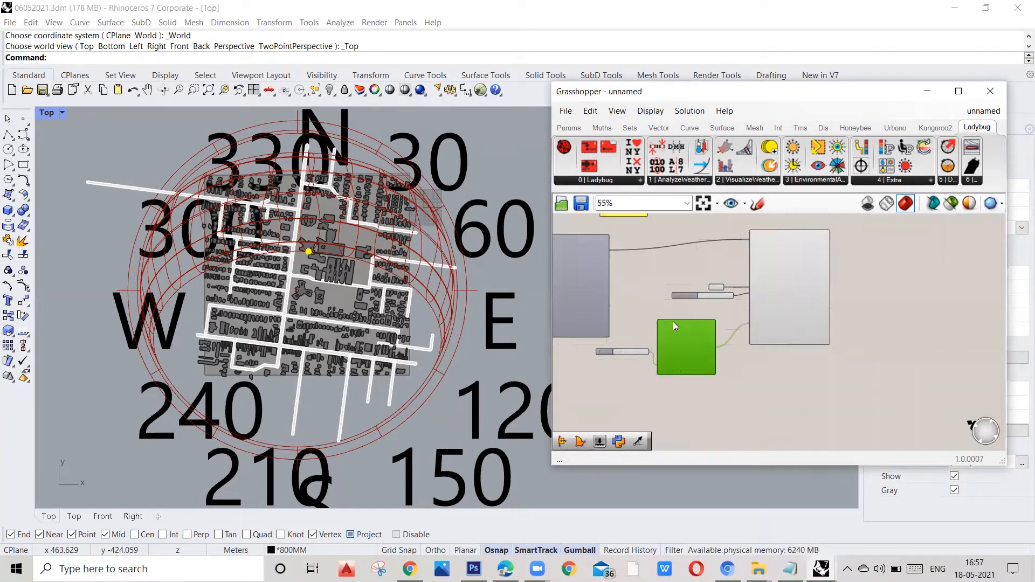
Examine the hour, day, month and analysisPeriod_ inputs of the SunPath component and the sun's position over the site.
scroll(658, 296, up, 4)
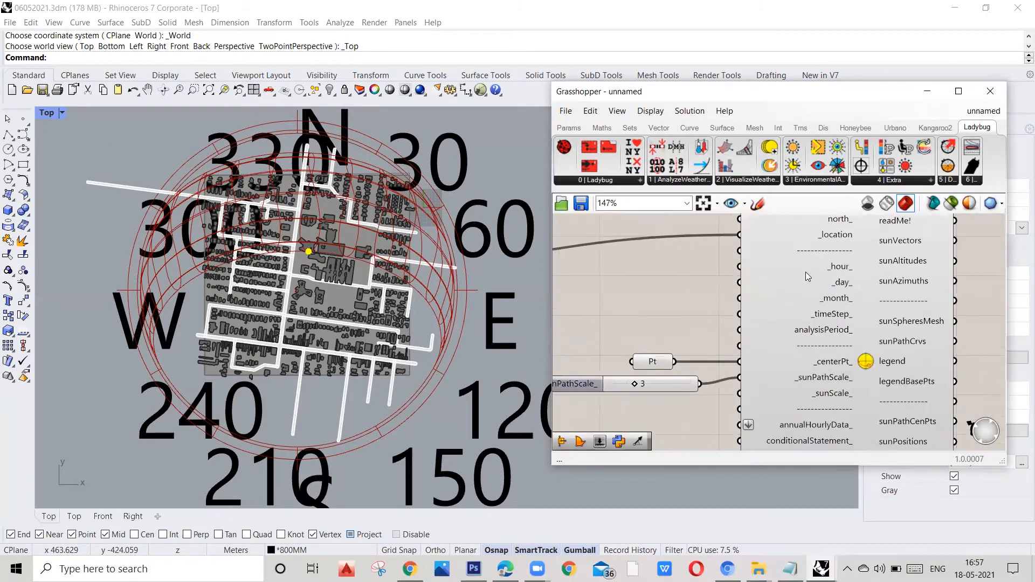
scroll(805, 276, up, 1)
scroll(871, 281, down, 2)
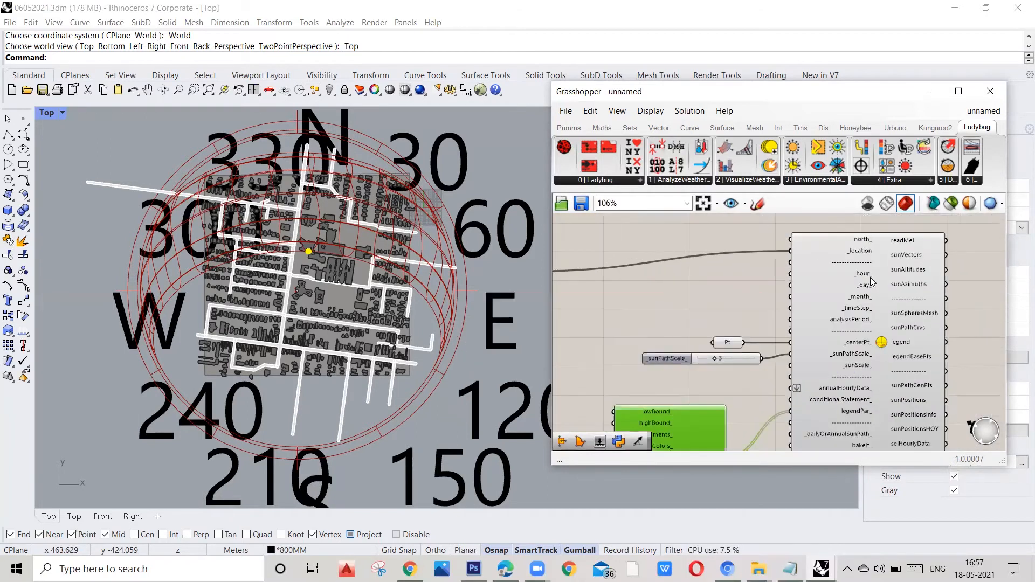
scroll(865, 278, up, 1)
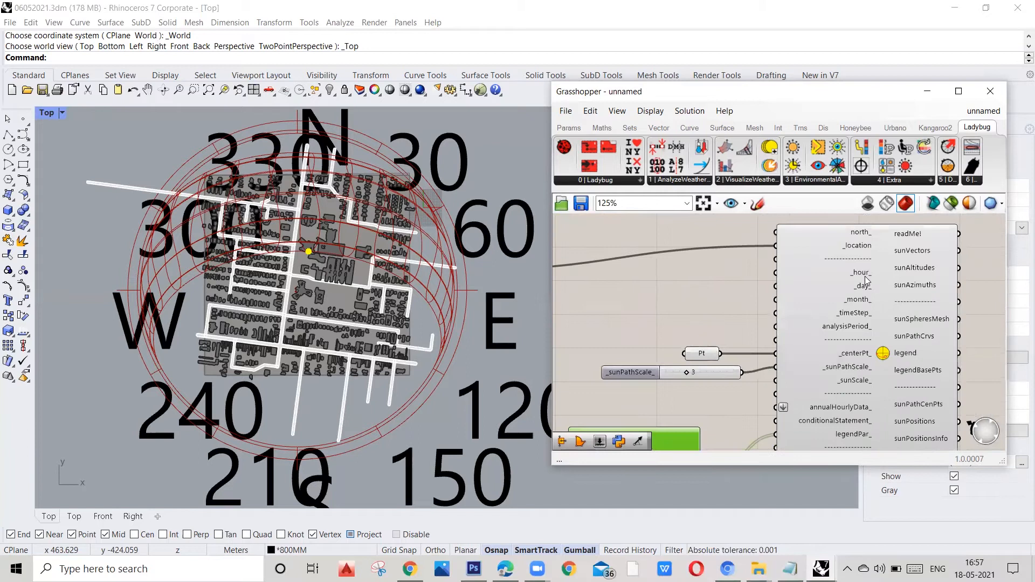
scroll(866, 280, up, 2)
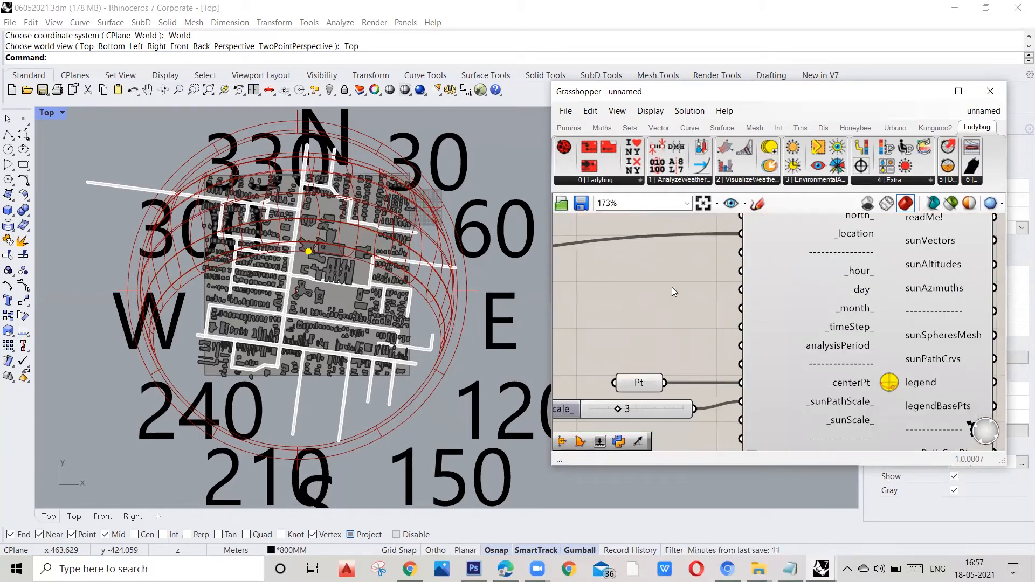
scroll(300, 252, up, 1)
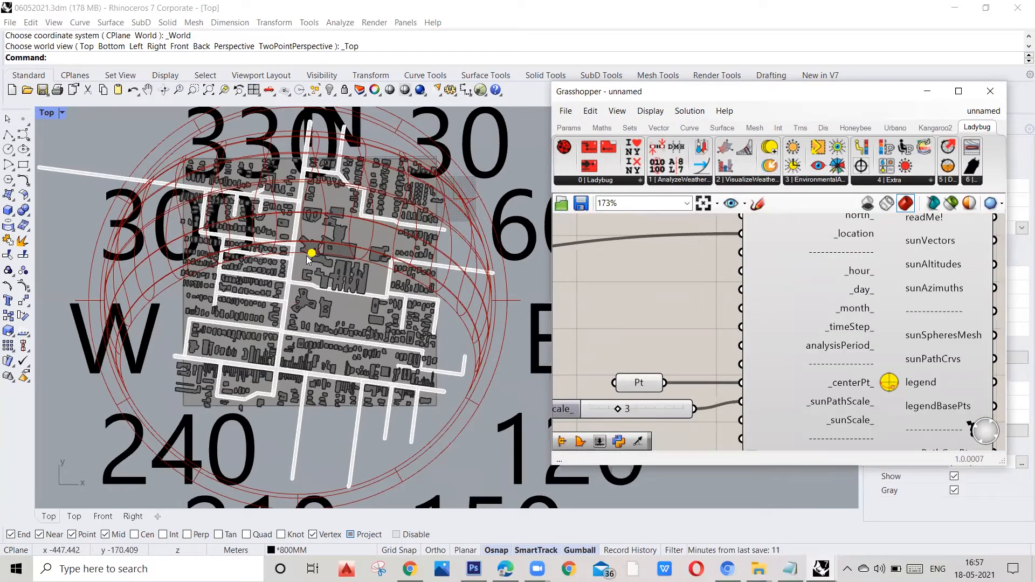
scroll(793, 327, down, 1)
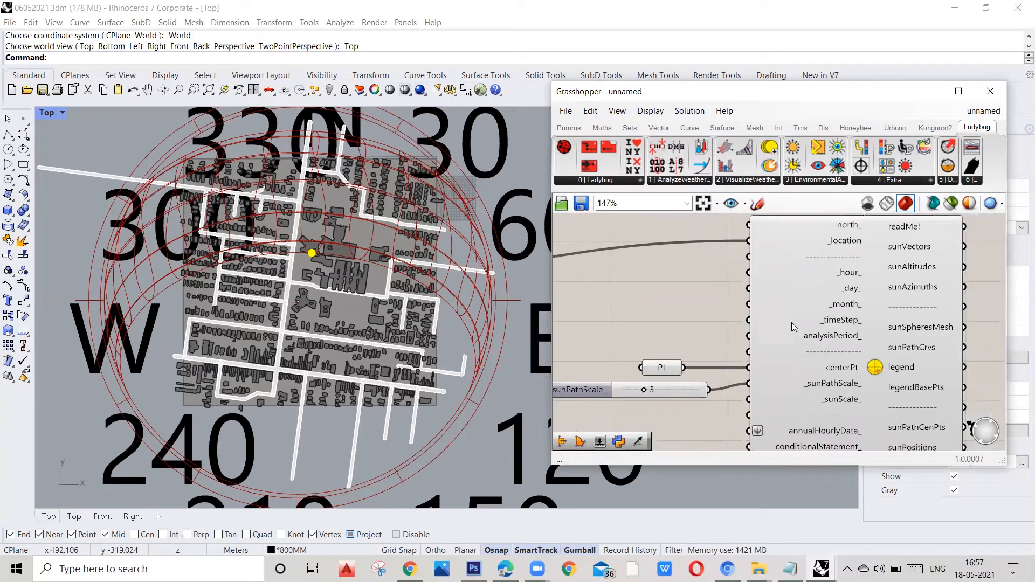
Place the Ladybug Analysis Period component on the canvas beside the SunPath component, above the Pt parameter.
click(657, 147)
scroll(720, 242, down, 1)
click(689, 276)
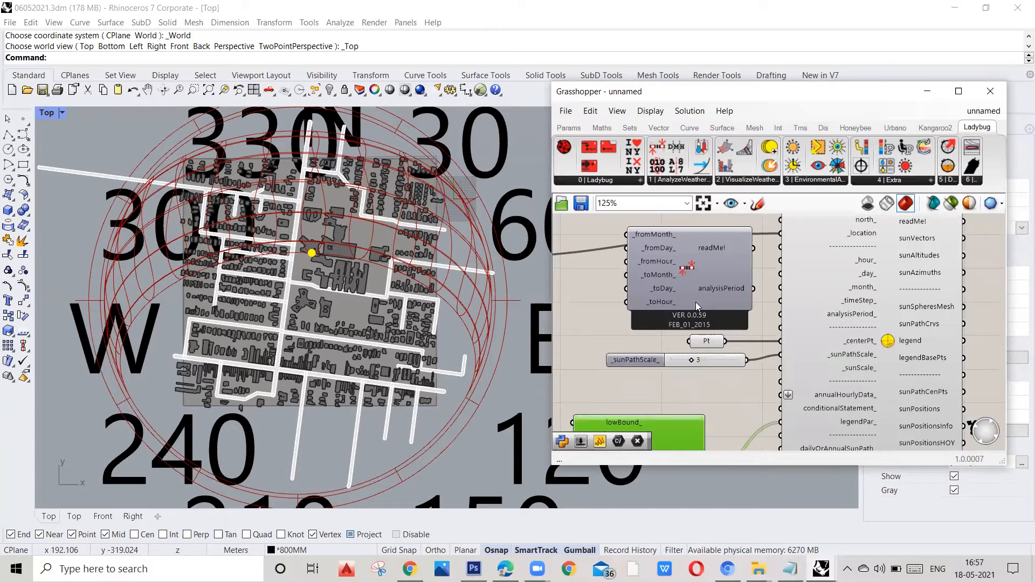
scroll(672, 251, up, 2)
drag(729, 276, 713, 271)
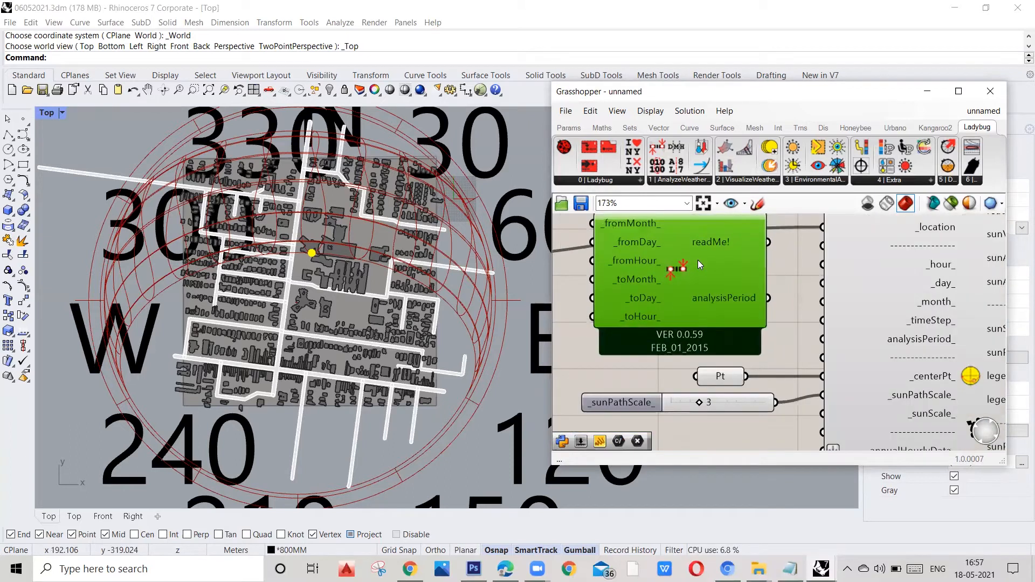
Move the SunPath component farther from the Analysis Period component and adjust the latter's position to make room between them.
scroll(720, 274, down, 3)
click(845, 254)
drag(845, 254, 868, 259)
drag(731, 272, 740, 268)
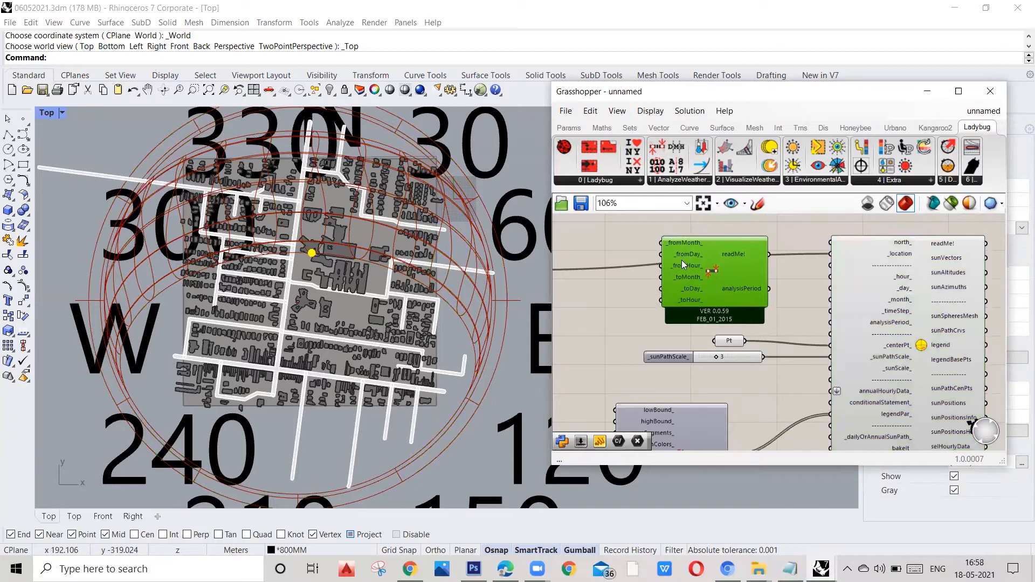
Add a number slider set to 9 and connect it to the _fromMonth_ input of the Analysis Period component.
scroll(682, 265, up, 1)
double_click(619, 238)
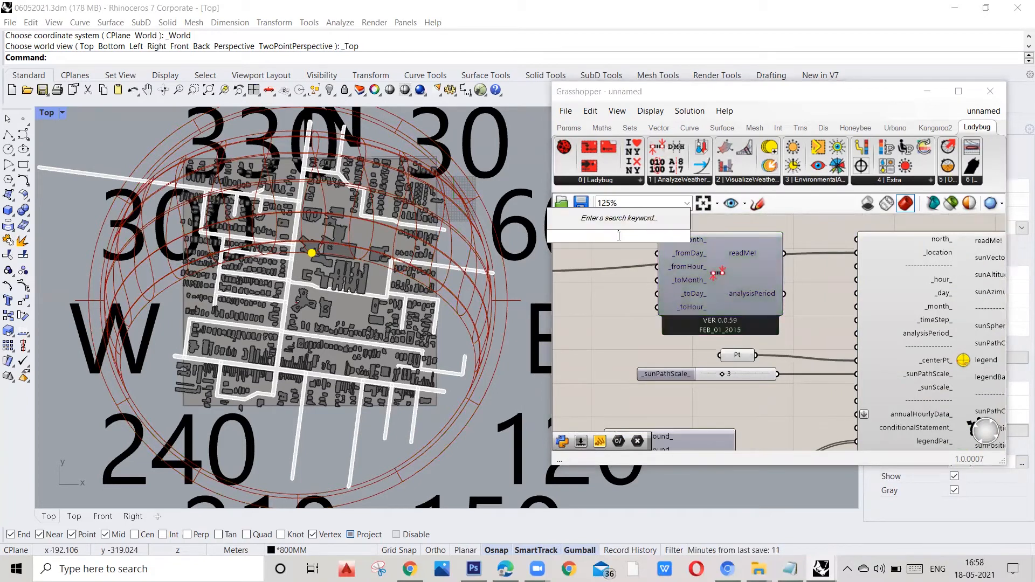
scroll(675, 269, down, 2)
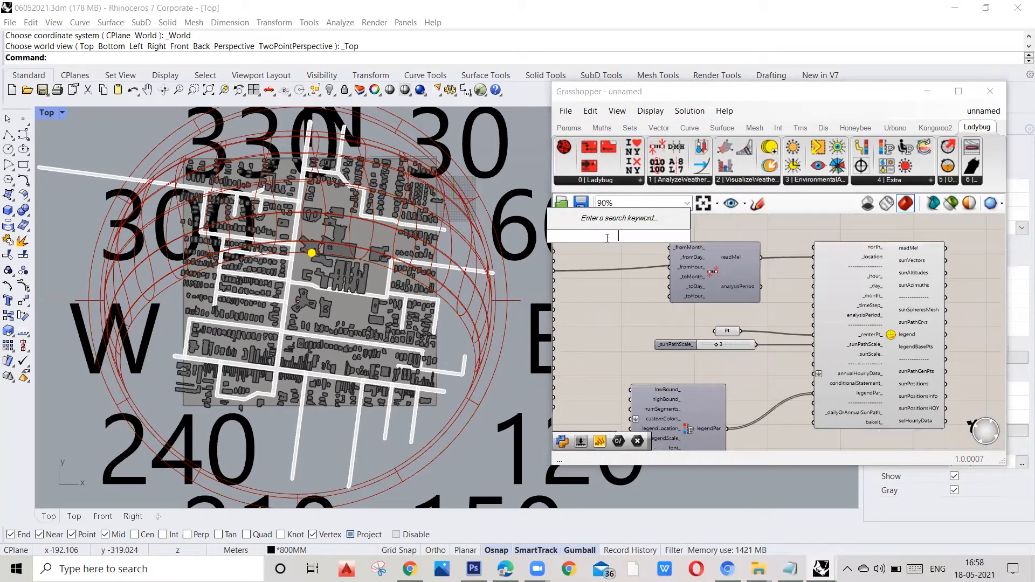
text(9)
key(Return)
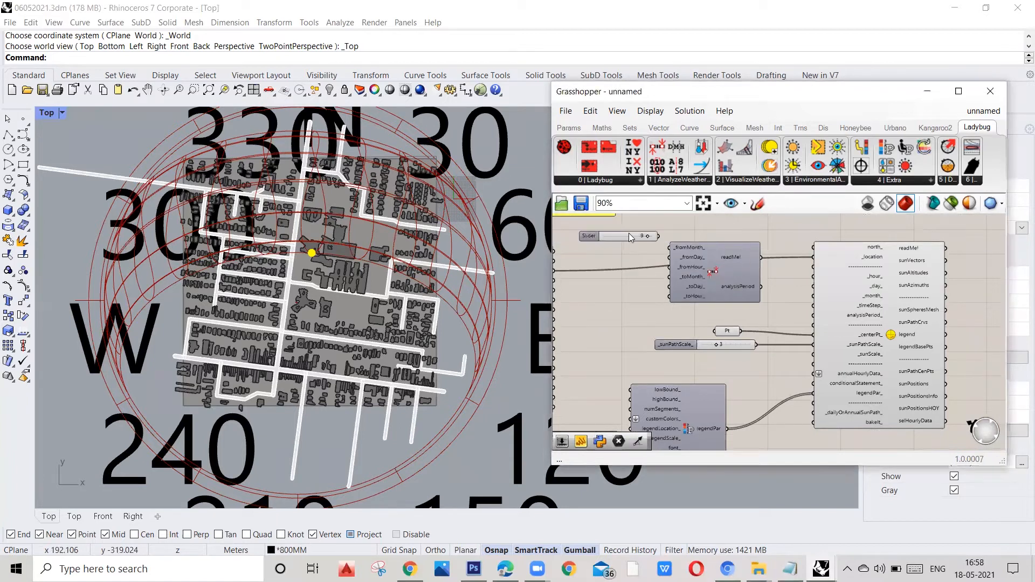
drag(654, 243, 670, 247)
right_drag(632, 243, 690, 269)
scroll(693, 269, up, 3)
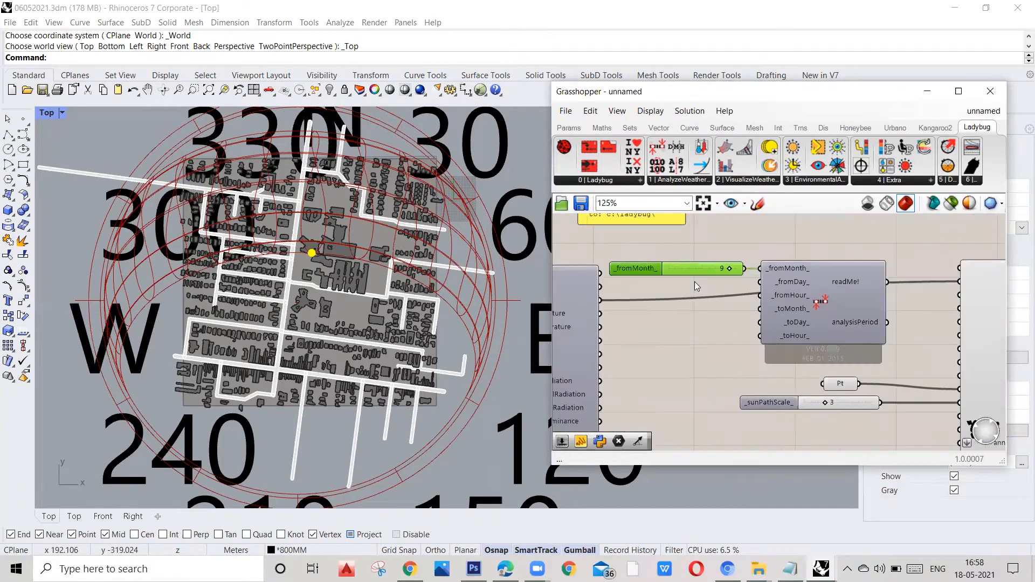
Add a number slider set to 12 and connect it to the _toMonth_ input of the Analysis Period component.
double_click(696, 320)
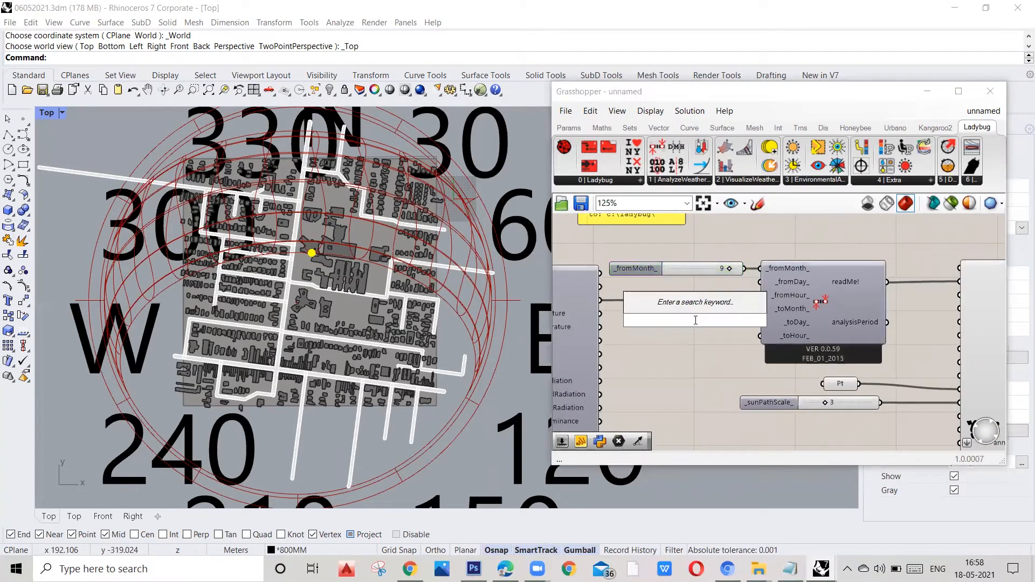
text(12)
key(Return)
drag(717, 325, 759, 315)
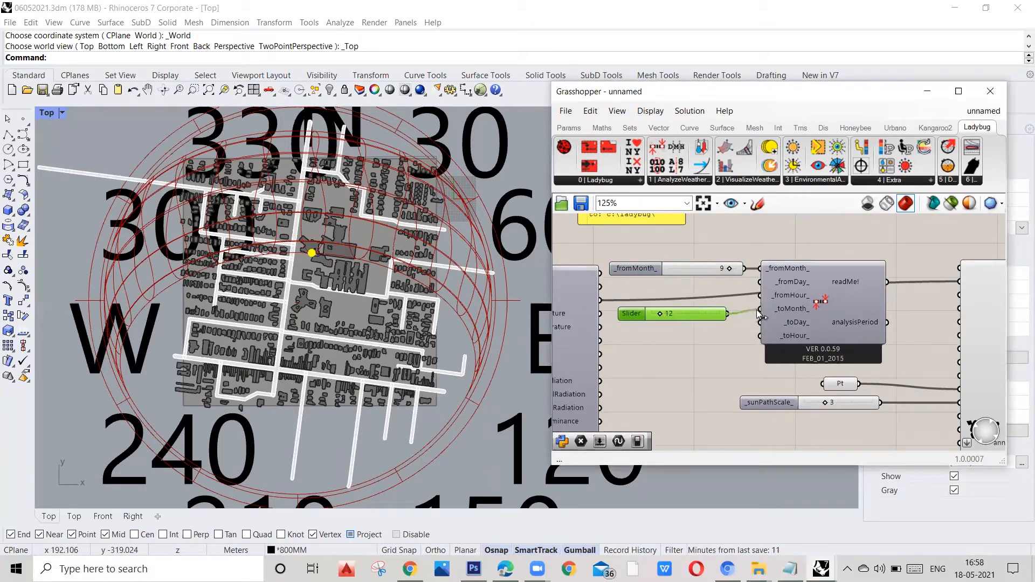
Connect the analysisPeriod output to the SunPath component's analysisPeriod_ input and shift the Analysis Period component slightly closer to SunPath.
scroll(678, 289, down, 2)
drag(829, 312, 879, 344)
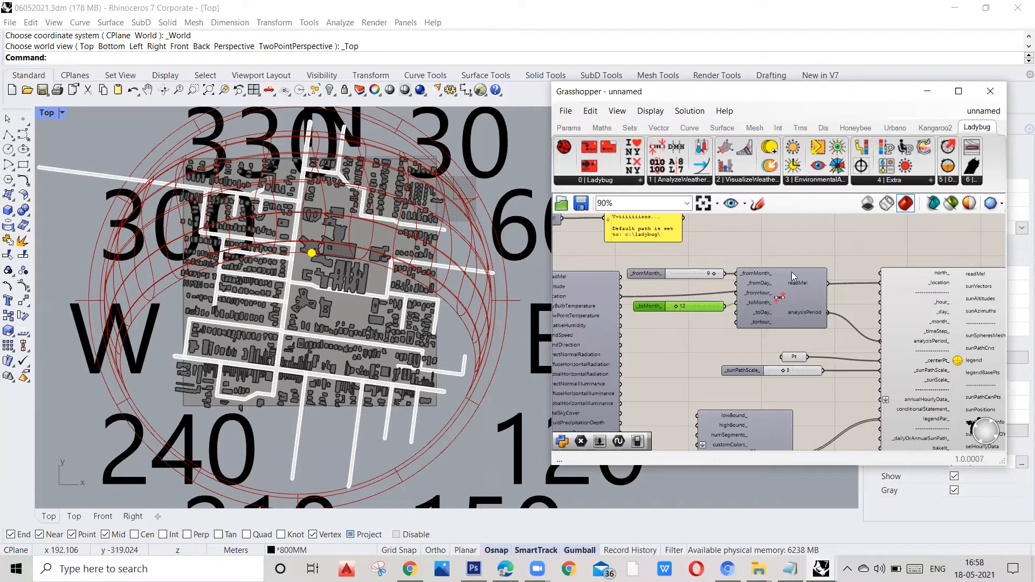
drag(792, 276, 822, 277)
scroll(822, 277, down, 1)
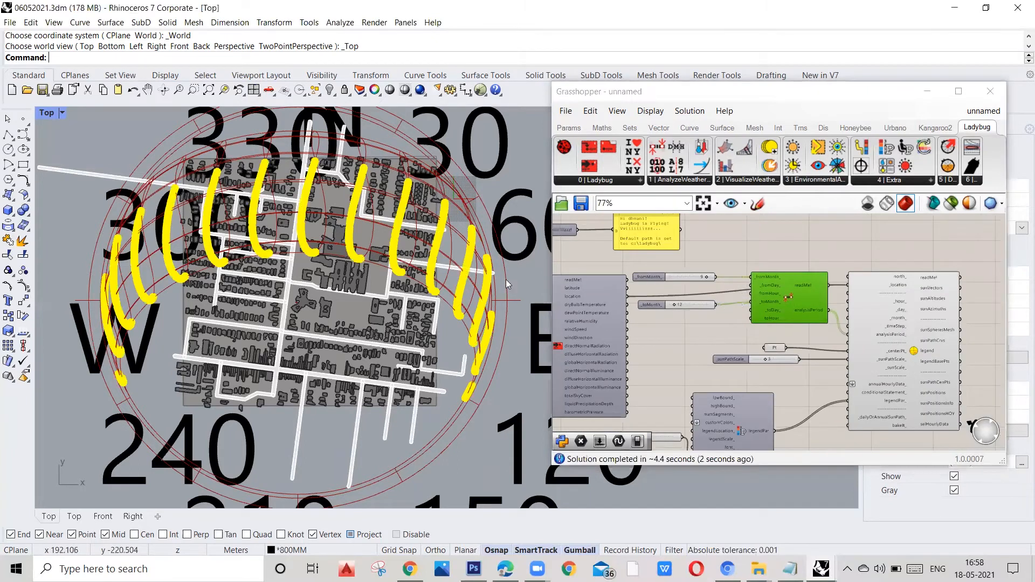
click(713, 328)
Inspect the sun positions over the site from above and set the Rhino viewport to the Perspective view.
scroll(345, 265, up, 2)
scroll(345, 264, up, 4)
scroll(322, 227, down, 6)
mouse_move(286, 319)
right_down()
mouse_move(365, 318)
mouse_move(360, 302)
mouse_move(344, 307)
right_up()
click(62, 112)
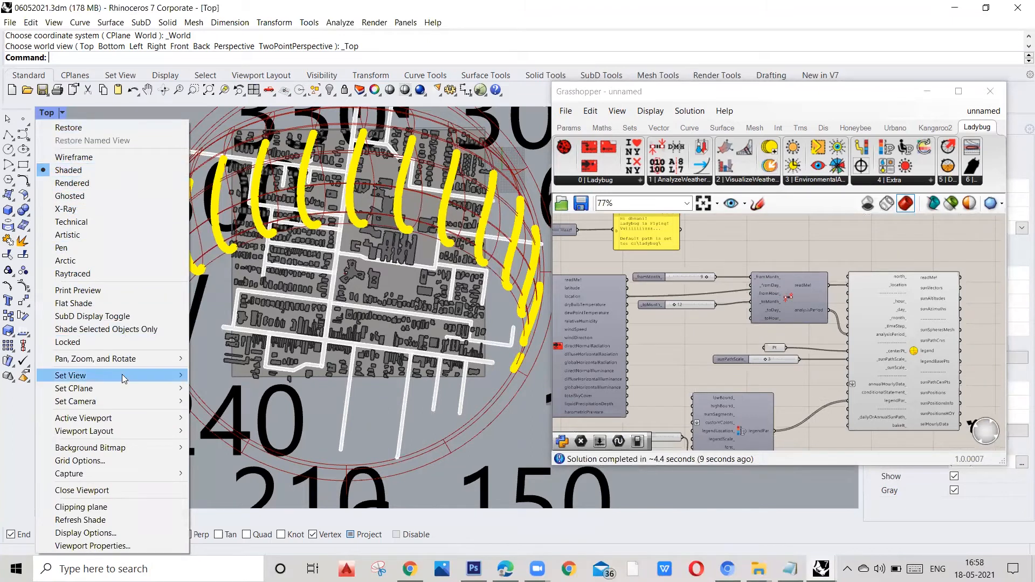
mouse_move(124, 379)
click(252, 471)
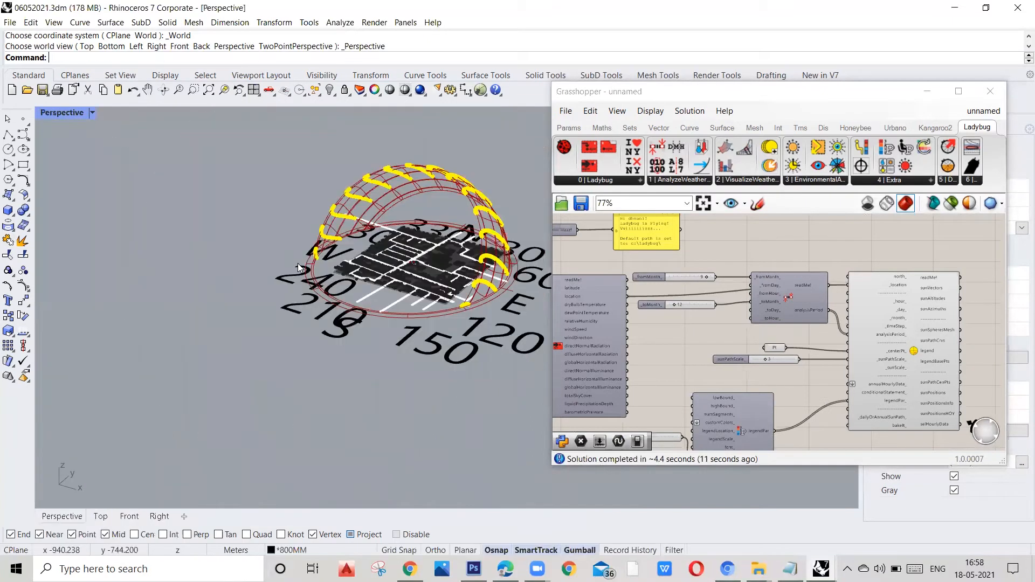
Examine the sun positions for the chosen months along the sun path dome from several angles around the site.
scroll(433, 210, up, 3)
scroll(459, 220, down, 3)
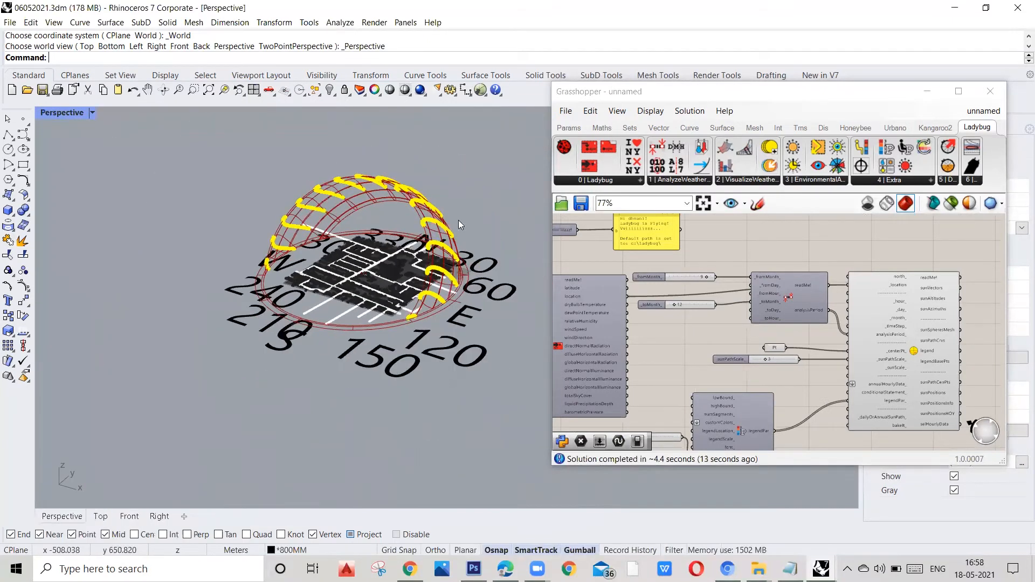
scroll(391, 281, up, 2)
right_drag(392, 282, 451, 192)
scroll(451, 192, up, 1)
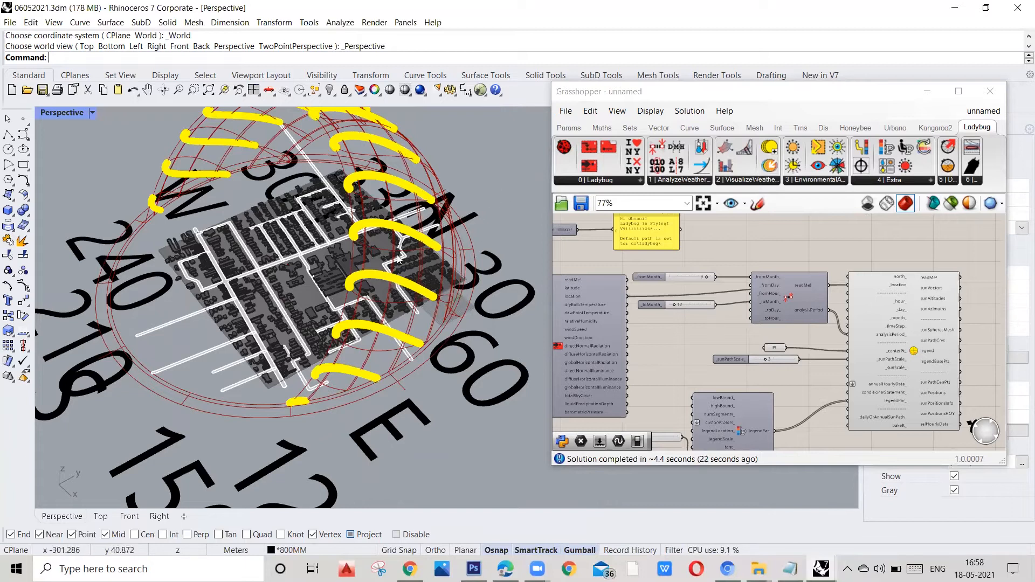
scroll(288, 313, down, 1)
right_drag(287, 311, 333, 297)
scroll(250, 310, up, 1)
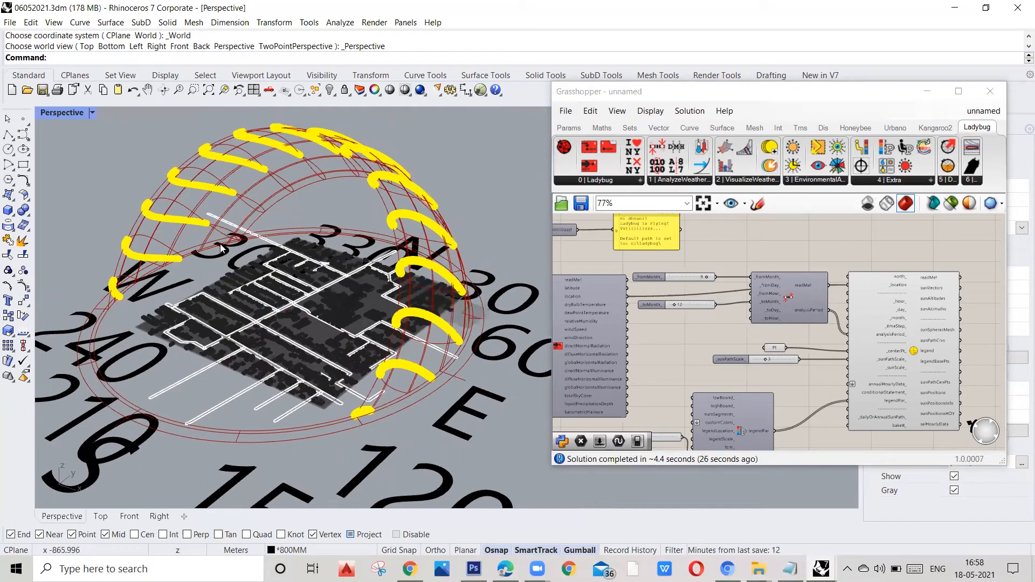
scroll(185, 257, down, 2)
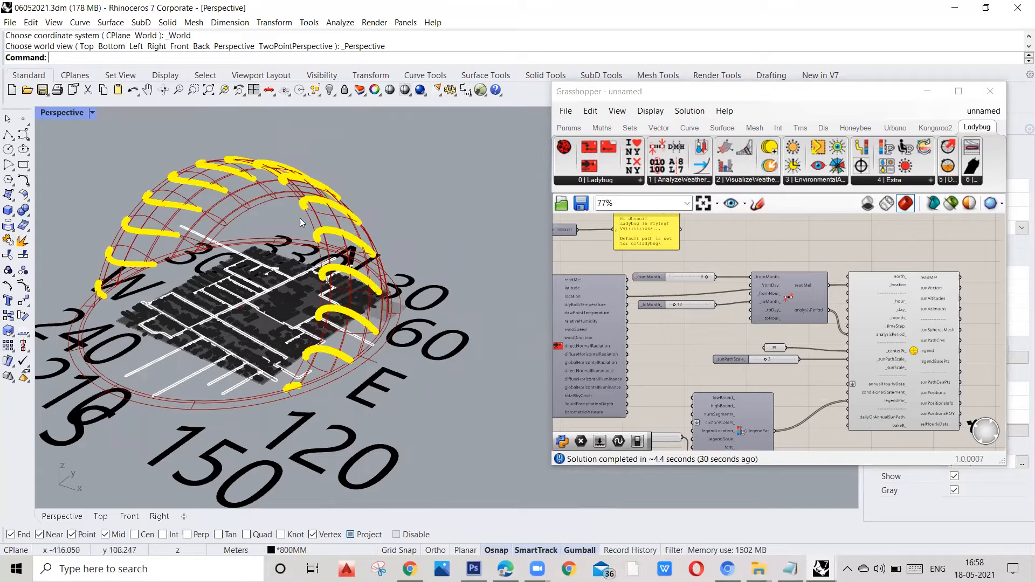
scroll(158, 186, up, 1)
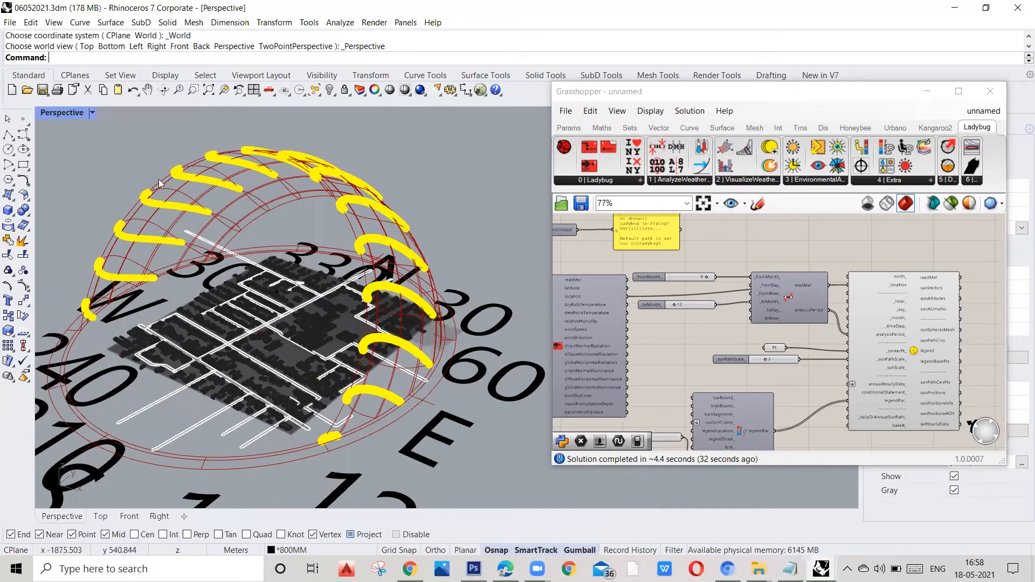
right_drag(254, 217, 344, 230)
scroll(300, 280, down, 2)
Connect the EPW component's dryBulbTemperature output to the annualHourlyData_ input of the SunPath component.
scroll(755, 312, up, 2)
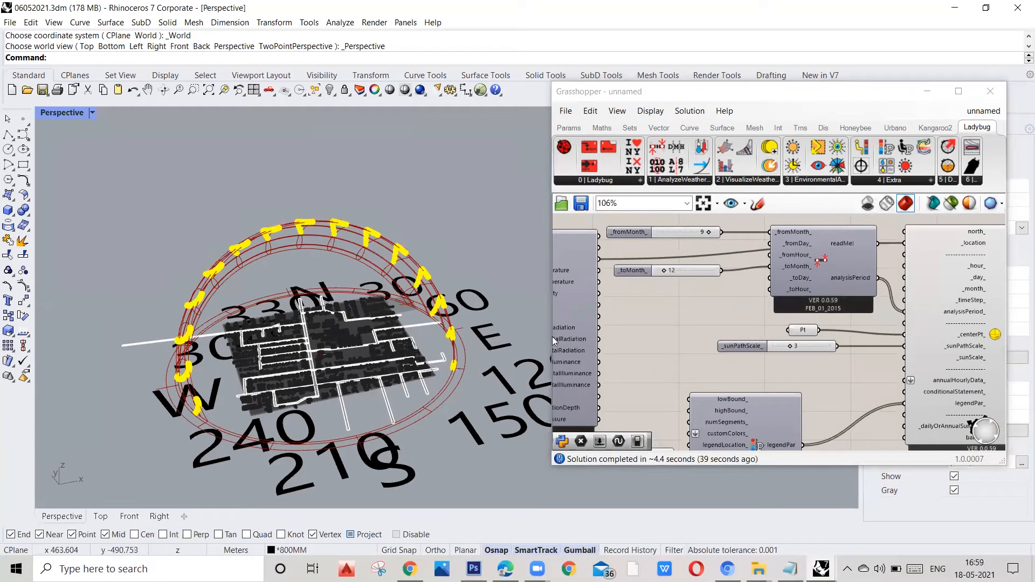
scroll(728, 306, down, 2)
scroll(609, 325, up, 6)
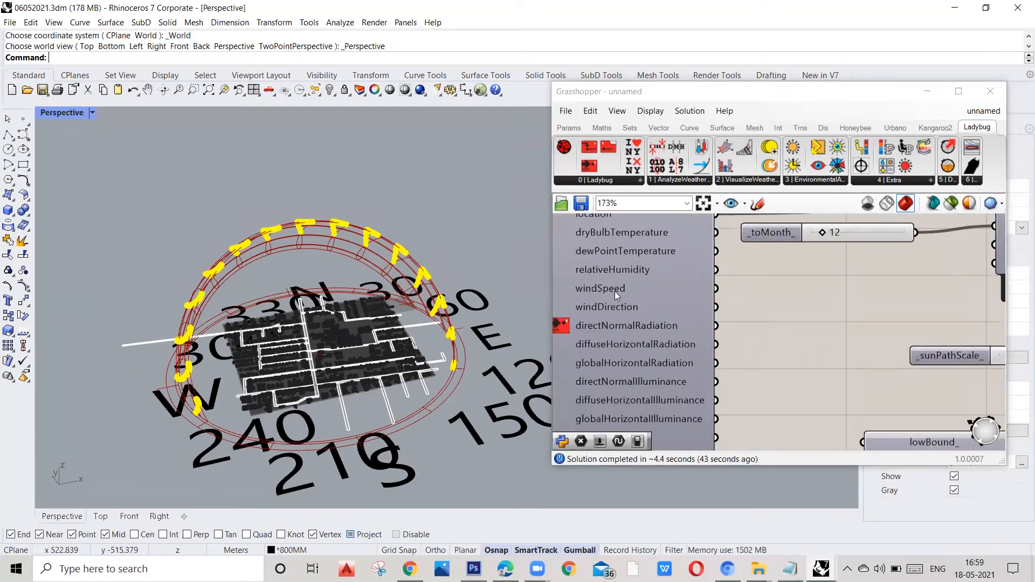
scroll(616, 294, down, 1)
scroll(605, 302, down, 2)
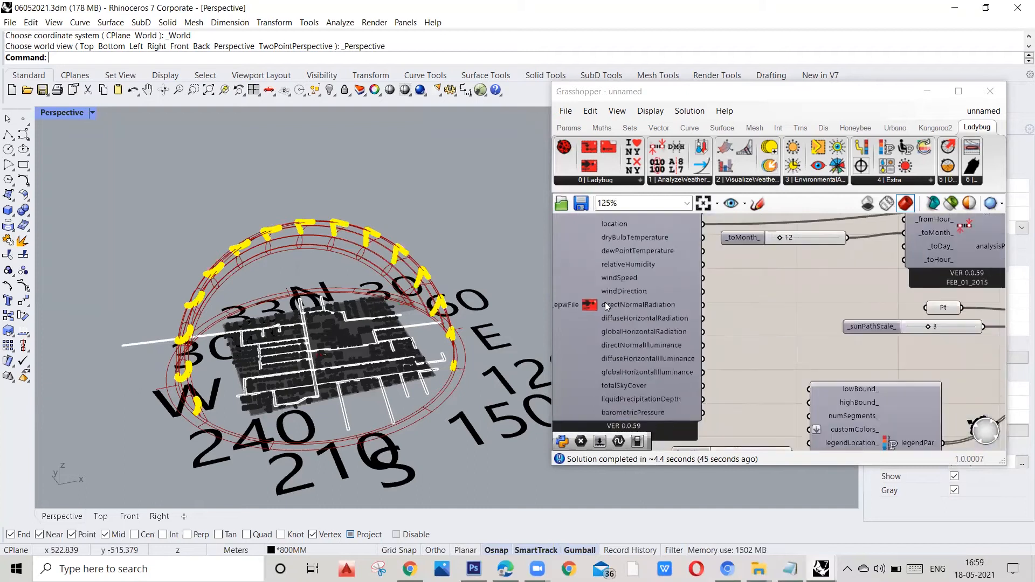
scroll(641, 275, up, 2)
scroll(603, 280, down, 2)
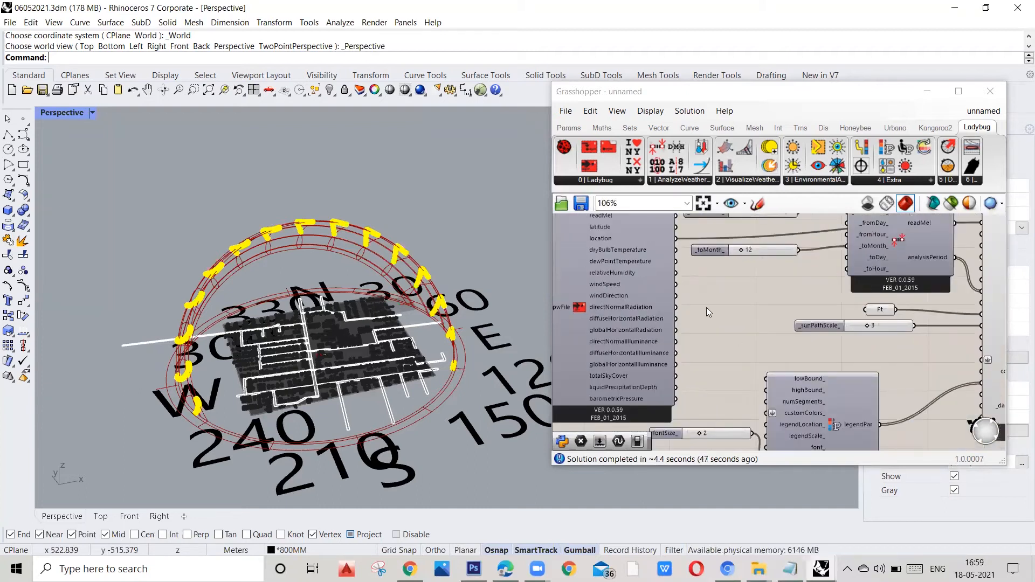
scroll(705, 306, down, 3)
scroll(870, 341, up, 3)
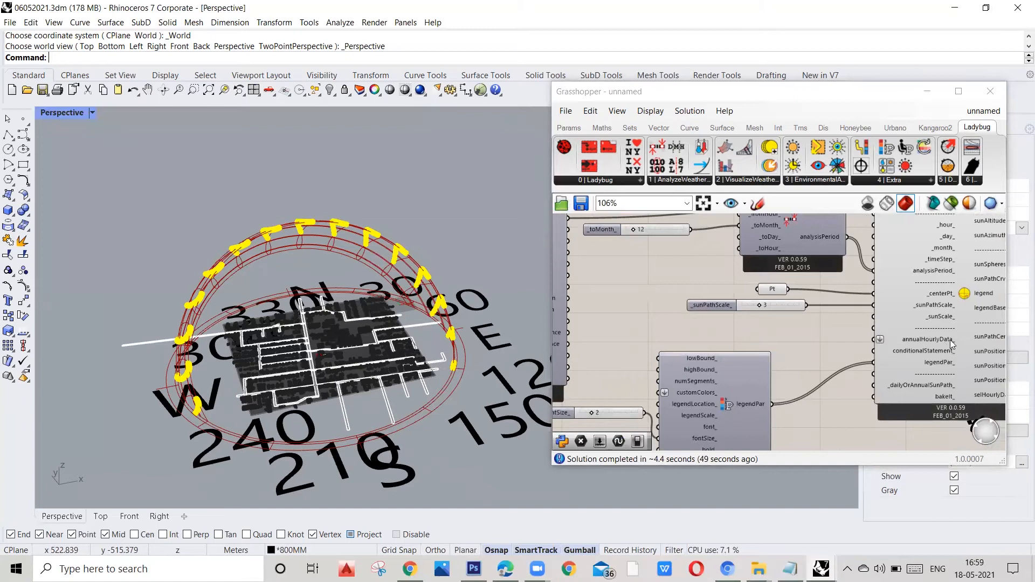
scroll(952, 344, down, 2)
scroll(670, 276, up, 2)
scroll(609, 291, up, 1)
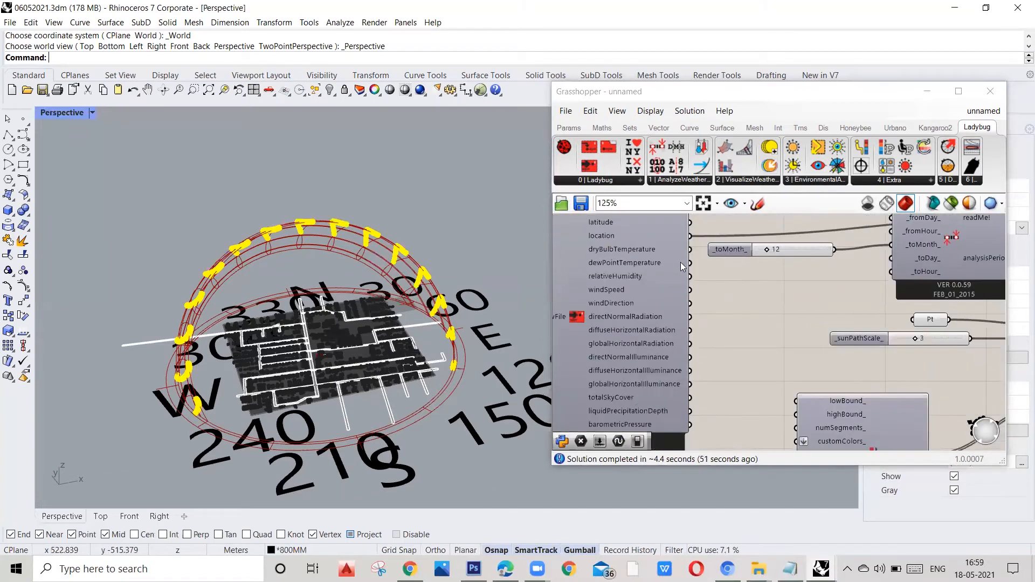
drag(692, 251, 882, 379)
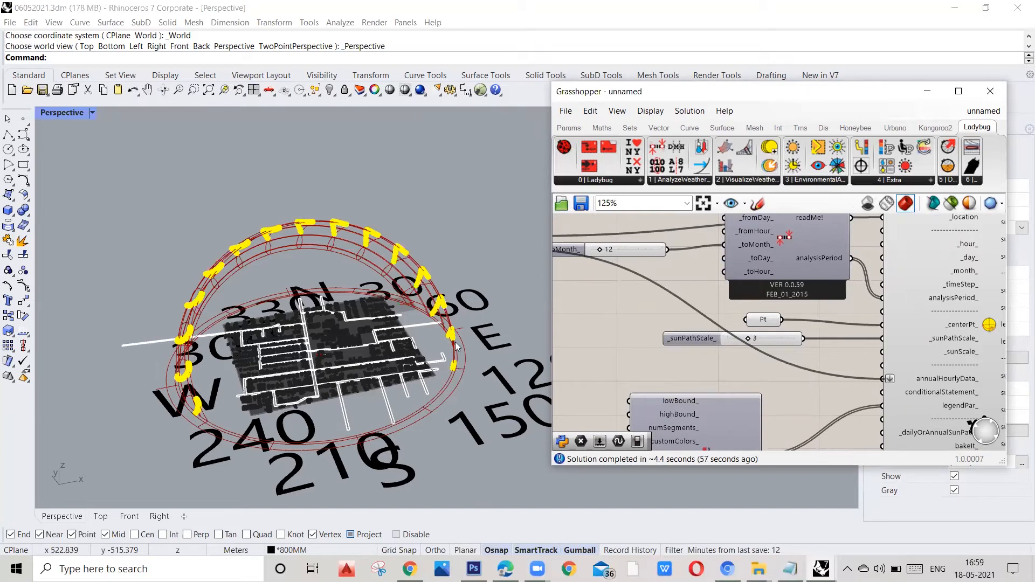
Examine the temperature-coloured sun positions, the colour legend and the diagram title around the site model.
scroll(816, 370, down, 3)
scroll(288, 371, up, 5)
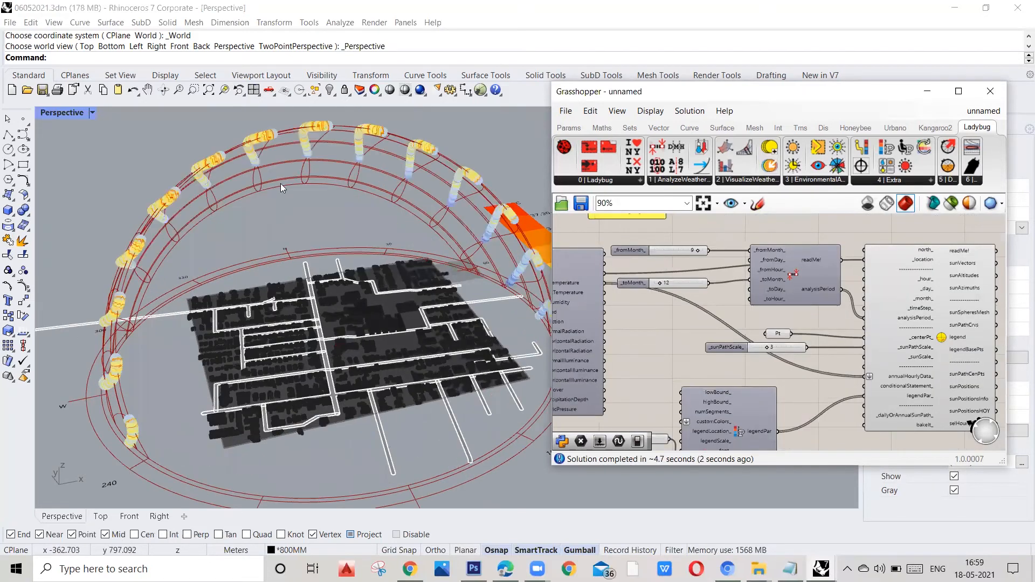
scroll(247, 143, up, 5)
right_drag(211, 243, 281, 316)
scroll(277, 256, down, 6)
scroll(422, 274, up, 10)
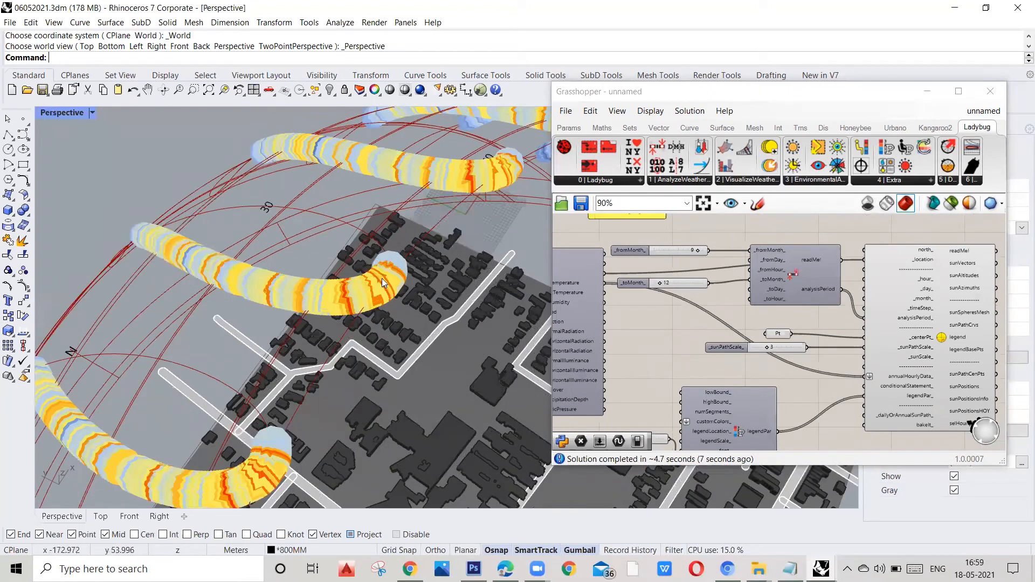
scroll(269, 268, down, 6)
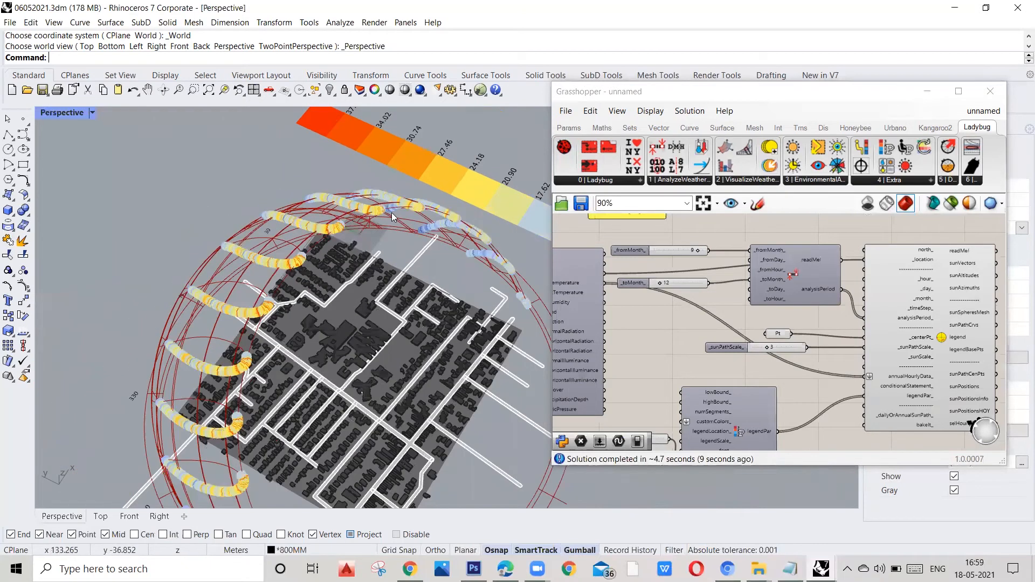
scroll(297, 234, down, 4)
scroll(255, 294, up, 3)
right_drag(255, 294, 217, 249)
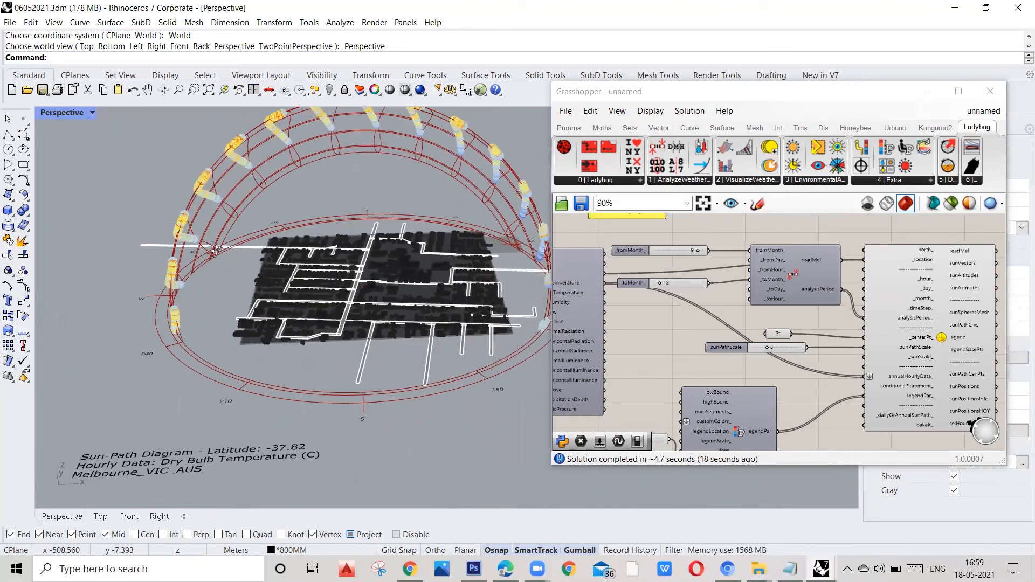
scroll(377, 293, up, 5)
right_drag(345, 329, 307, 310)
scroll(324, 291, down, 3)
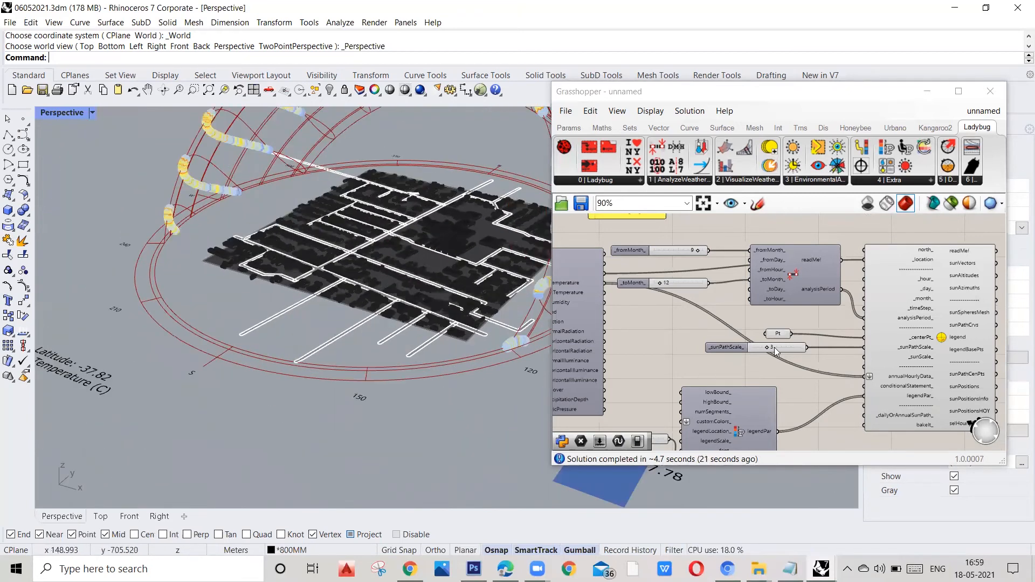
Set the legend parameters' fontSize_ slider to 5 and place the slider level with its input.
scroll(706, 348, down, 2)
scroll(645, 389, up, 4)
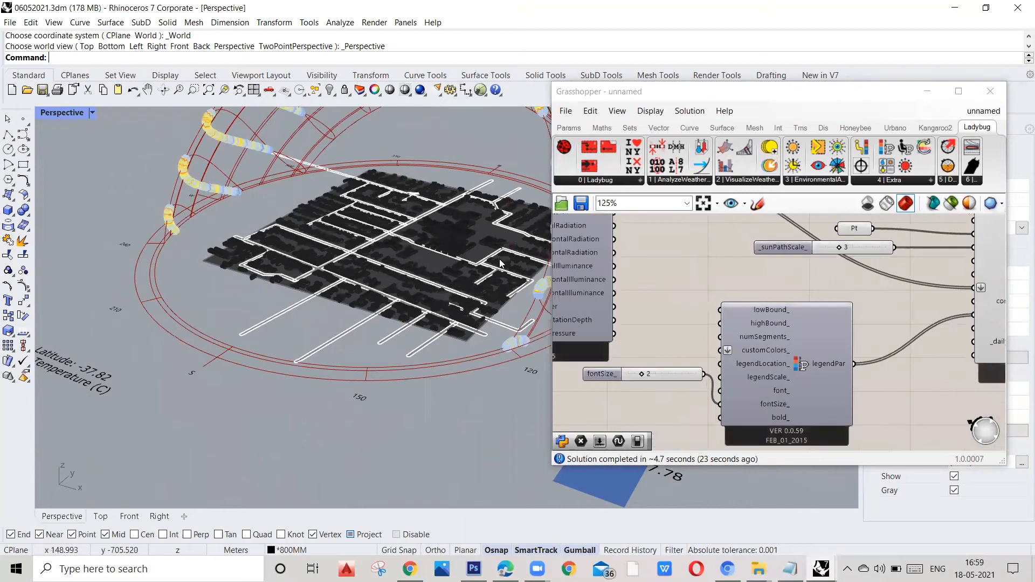
right_drag(370, 272, 373, 312)
scroll(348, 291, down, 3)
scroll(369, 313, up, 4)
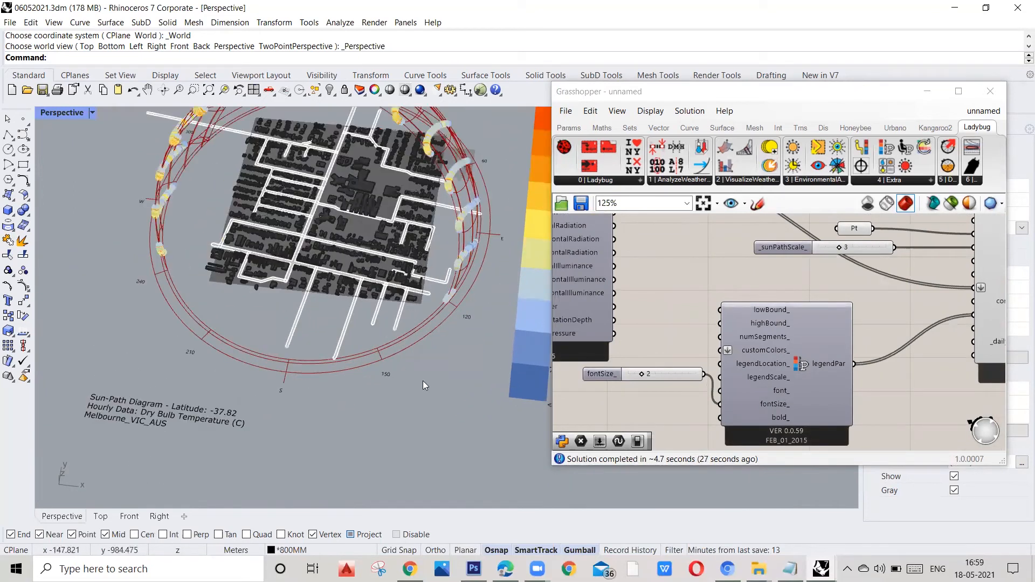
double_click(650, 376)
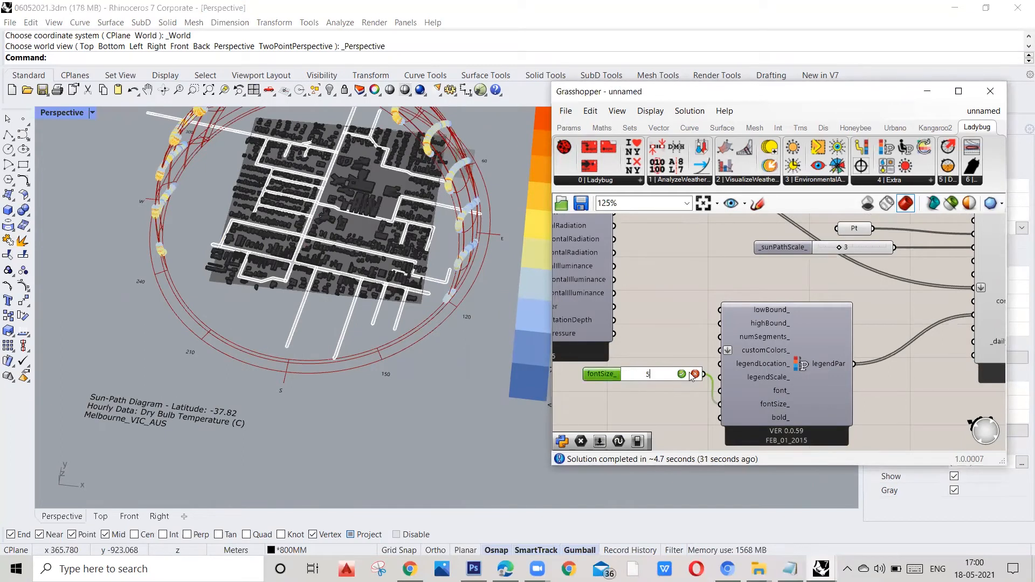
key(Return)
click(669, 342)
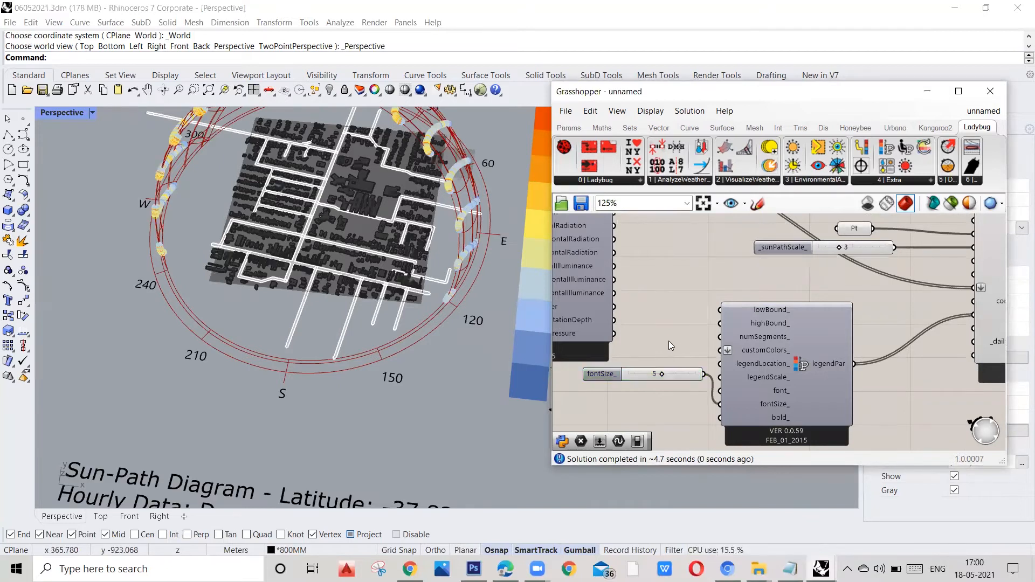
drag(667, 376, 662, 404)
Try a custom display colour on all the site's buildings, moving the Grasshopper window clear of the object properties, and undo the colour change.
scroll(699, 333, down, 3)
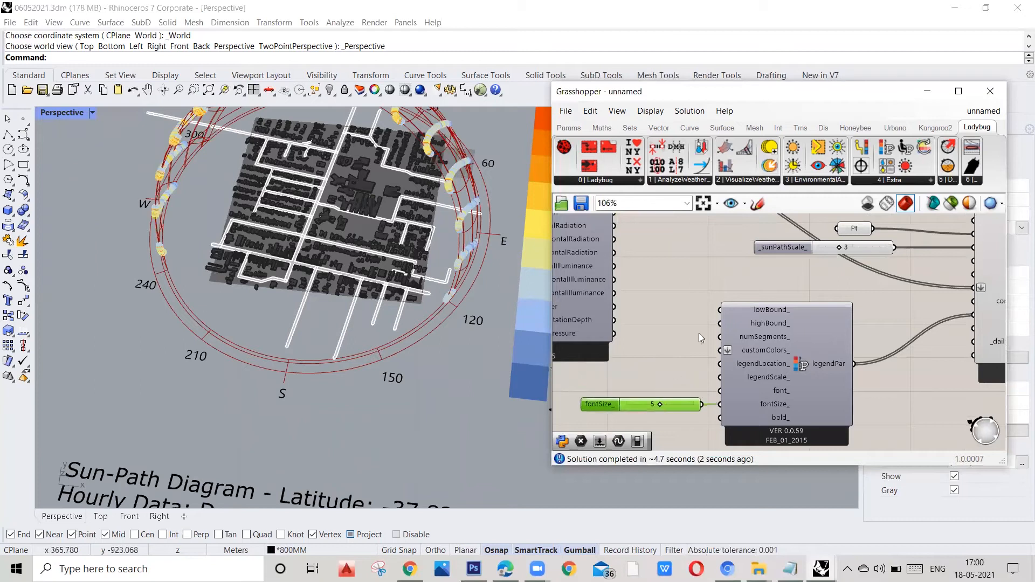
scroll(356, 302, up, 2)
scroll(301, 178, up, 2)
scroll(324, 186, up, 2)
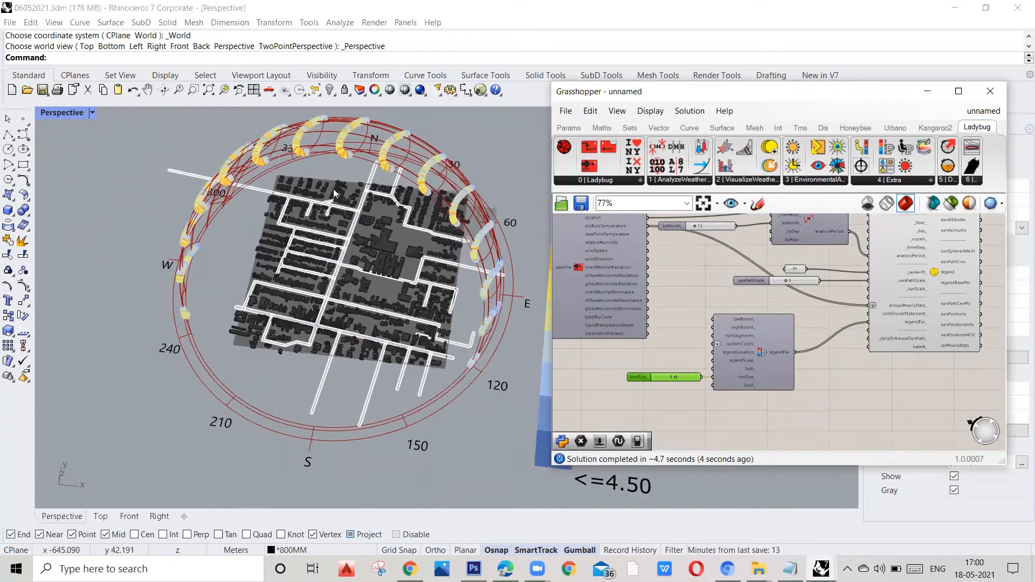
scroll(329, 173, up, 3)
click(332, 171)
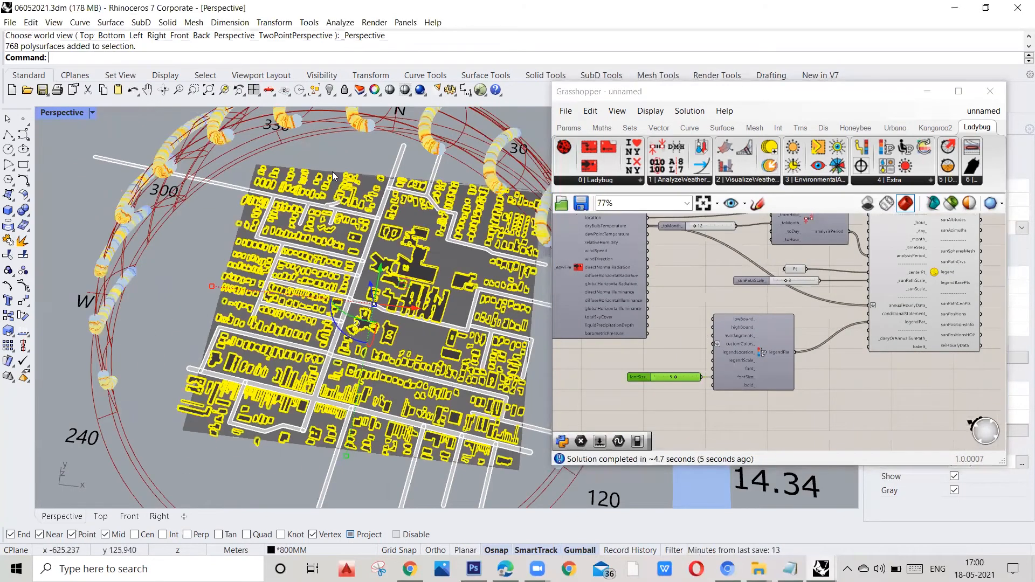
click(819, 98)
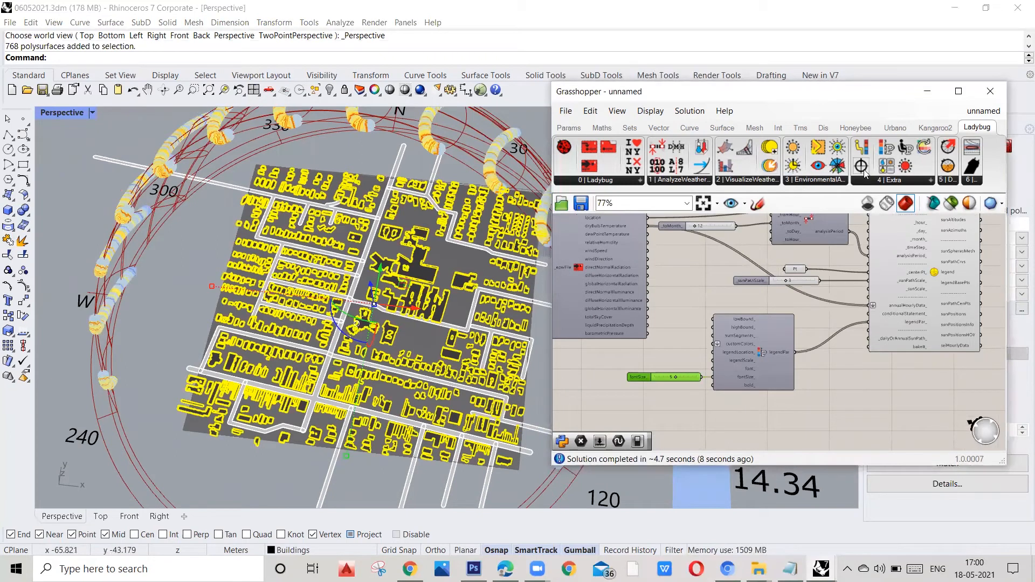
click(987, 253)
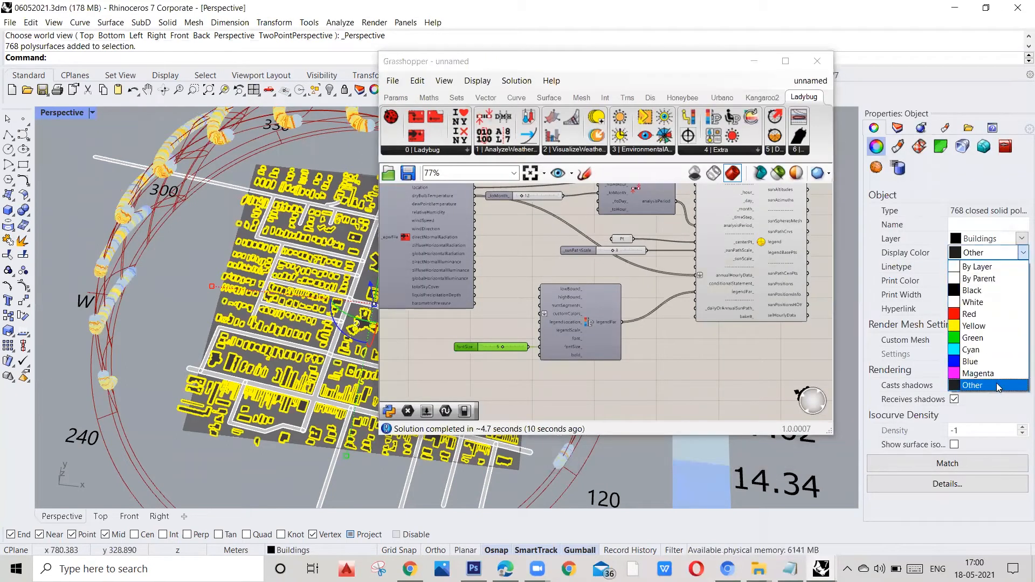
click(998, 388)
drag(962, 308, 980, 328)
click(901, 443)
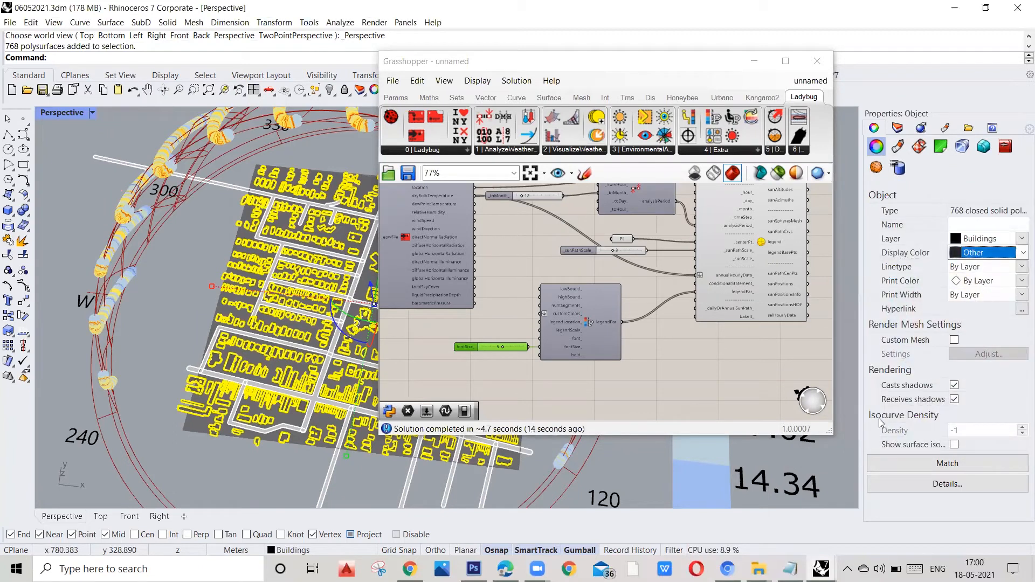
click(324, 158)
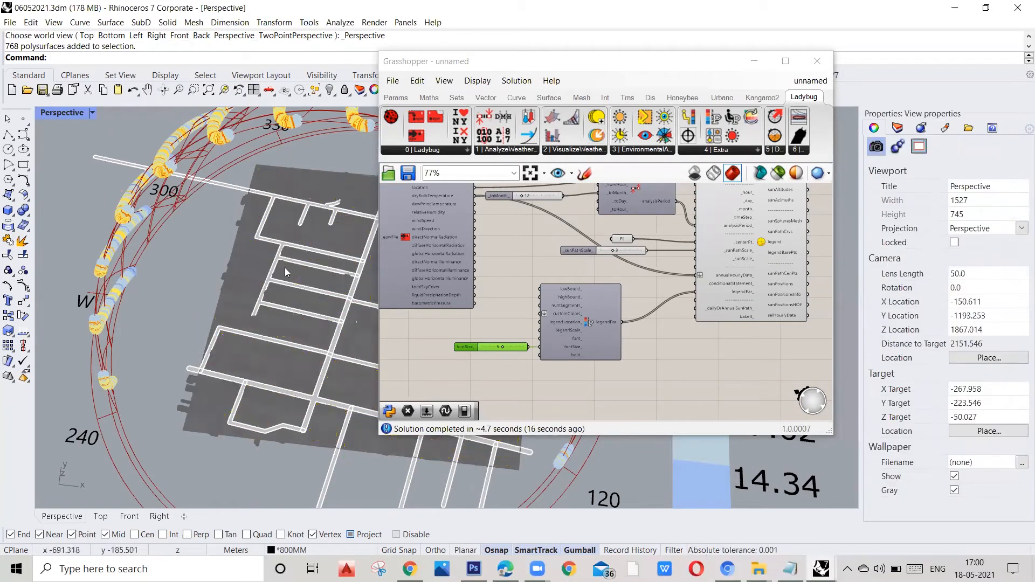
key(ctrl+z)
scroll(221, 209, down, 4)
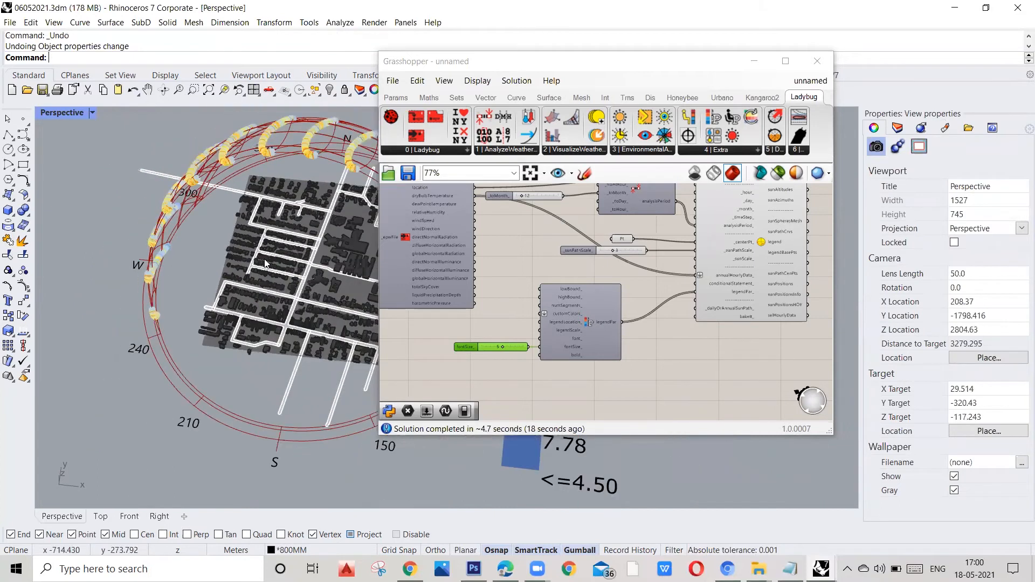
Move the Grasshopper window clear of the site model and set the Perspective viewport to the Top view.
scroll(259, 266, up, 4)
click(522, 57)
drag(522, 57, 720, 60)
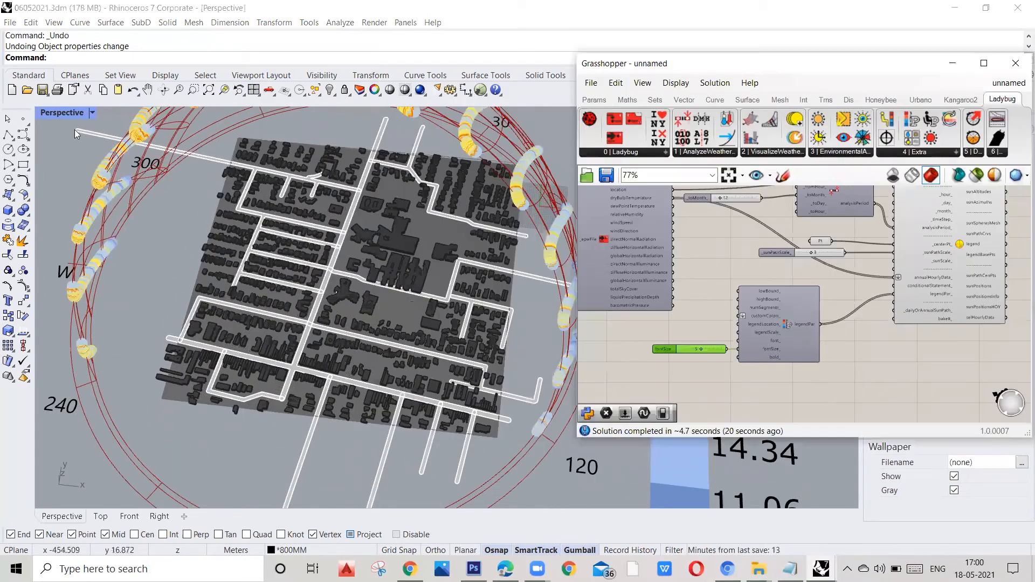
click(93, 111)
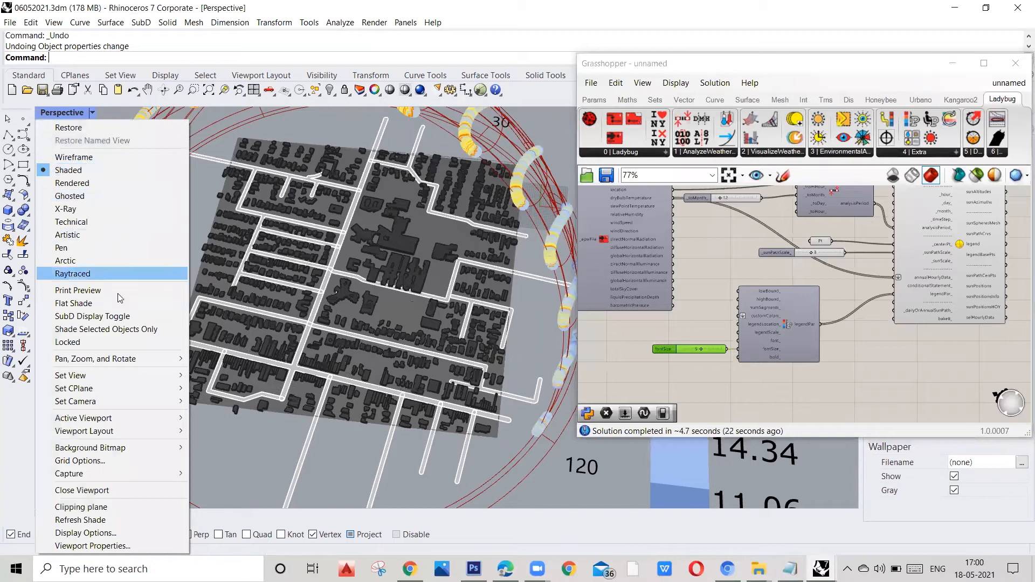
mouse_move(127, 374)
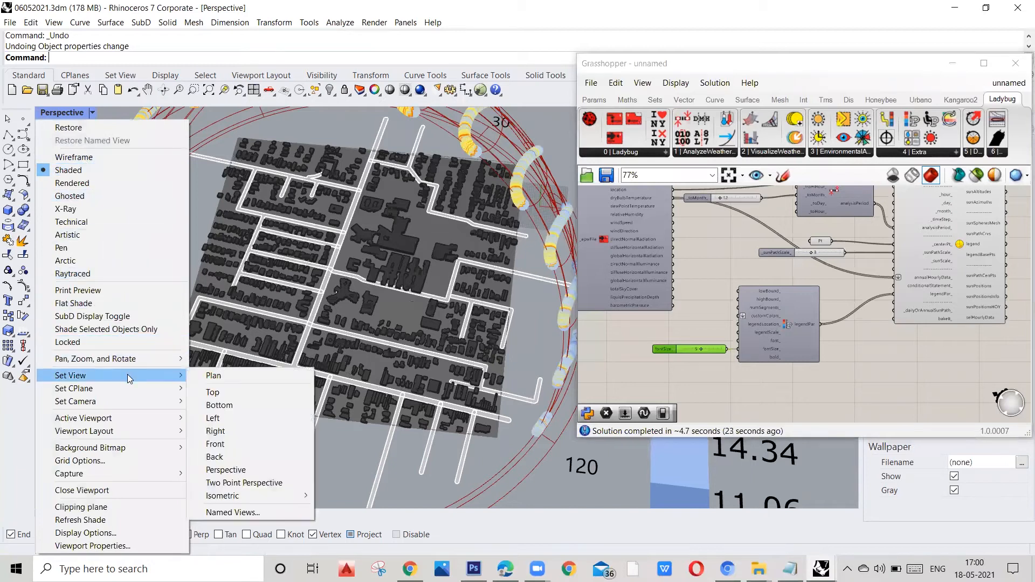
click(226, 394)
scroll(351, 319, up, 5)
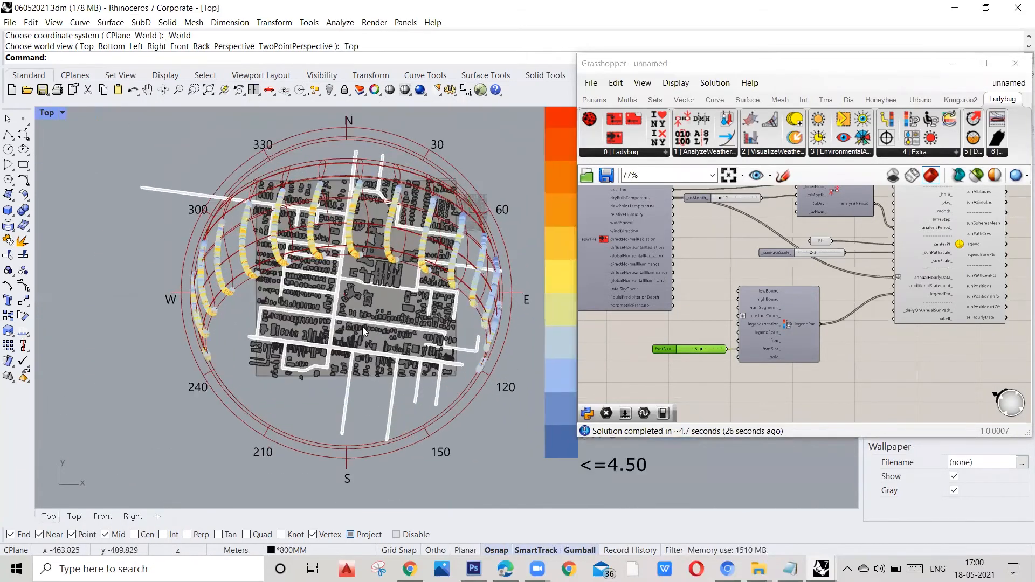
Minimise Grasshopper and examine the temperature-coloured sun positions and the colour legend around the site in plan view.
click(956, 65)
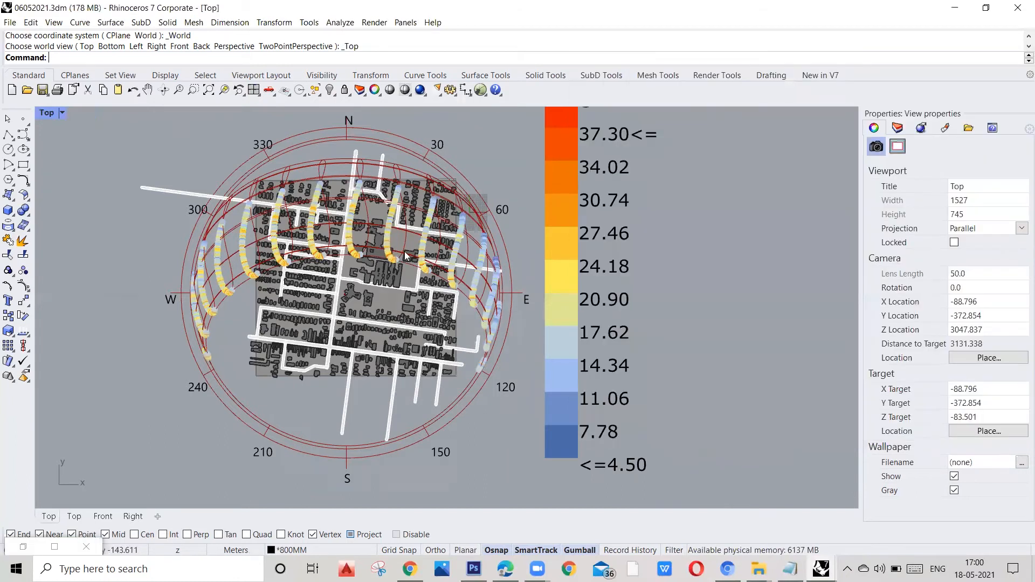
scroll(502, 284, down, 5)
scroll(346, 284, up, 5)
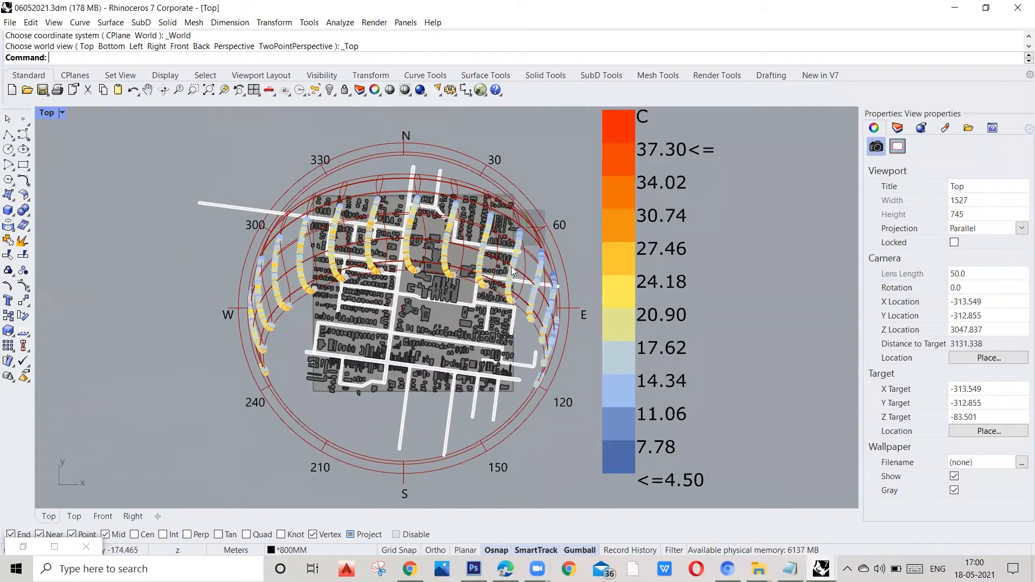
scroll(513, 271, down, 2)
scroll(440, 370, up, 2)
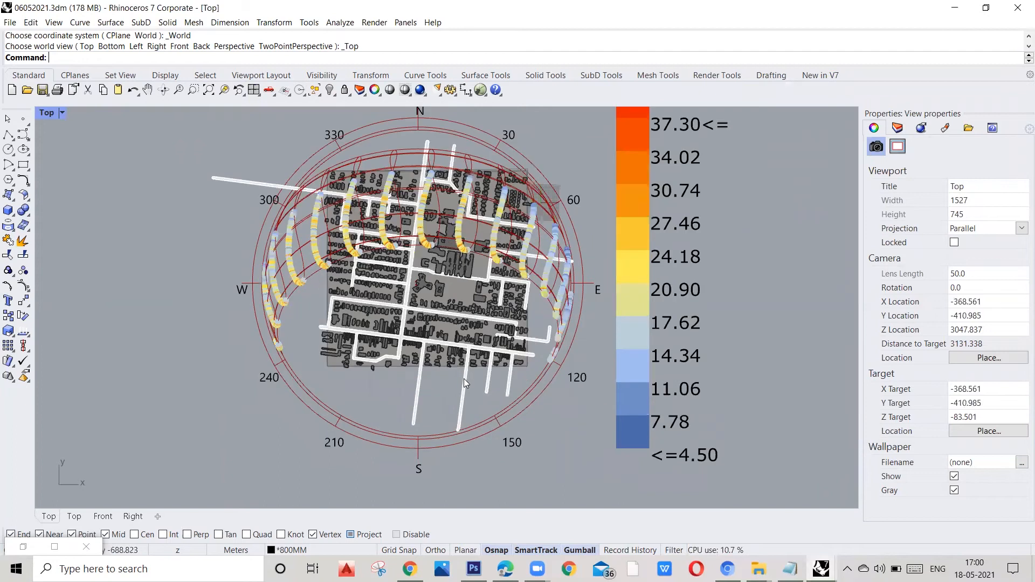
middle_click(418, 235)
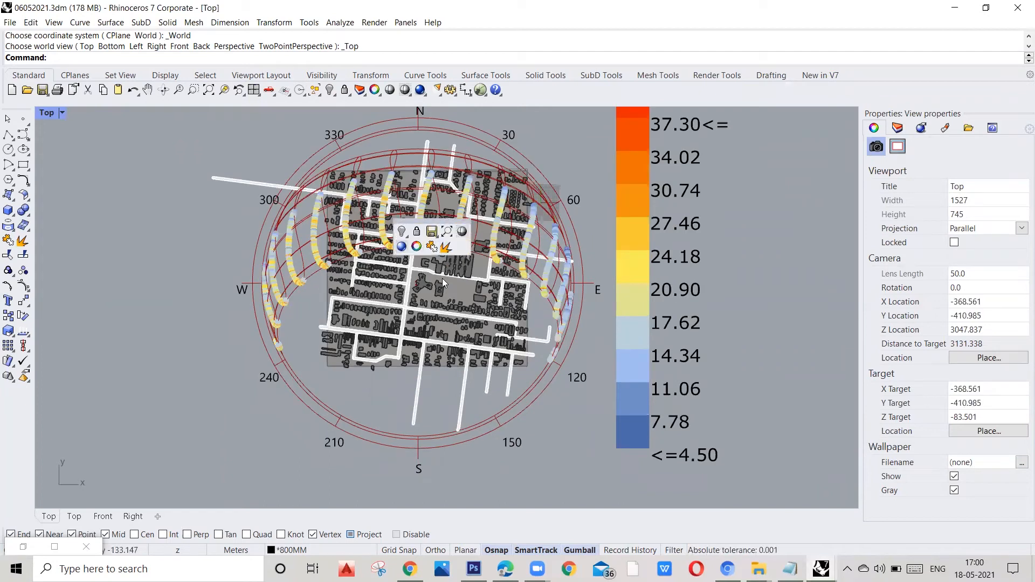
right_drag(451, 286, 464, 321)
scroll(468, 272, down, 2)
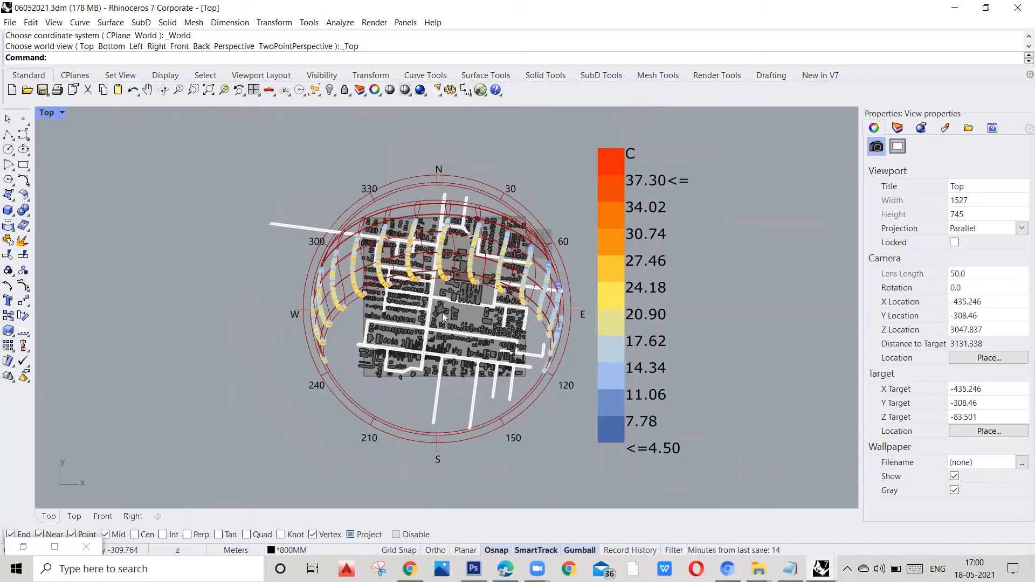
scroll(432, 348, up, 2)
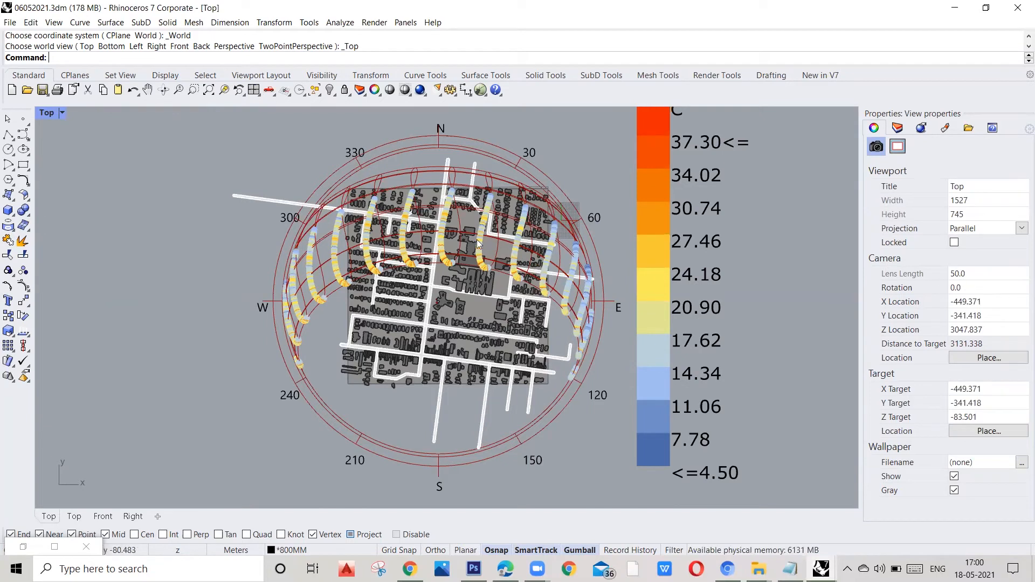
scroll(411, 257, down, 1)
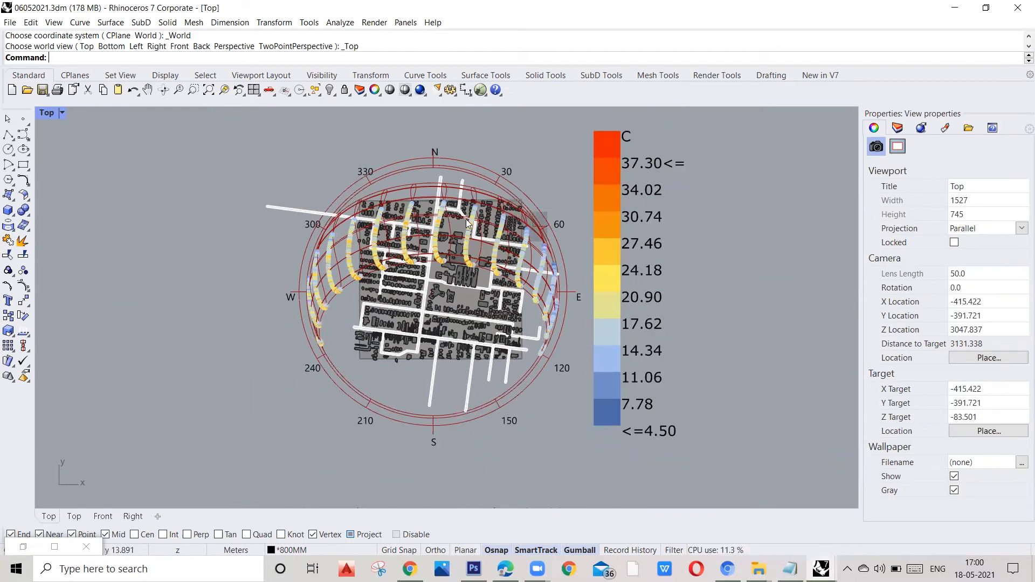
scroll(467, 223, up, 1)
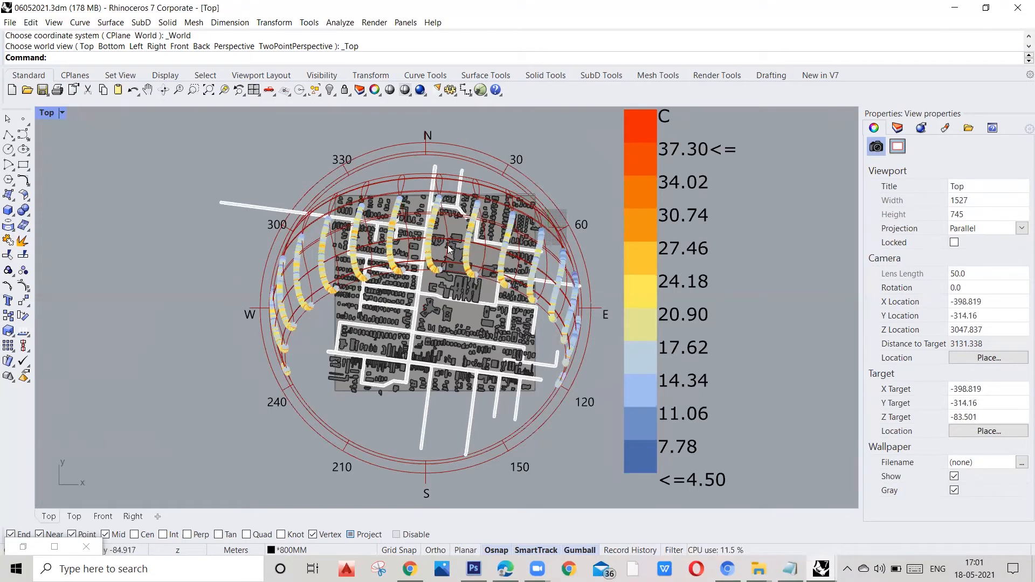
Restore and maximise Grasshopper, and connect the EPW component's windSpeed output to the SunPath's annualHourlyData_ input, replacing the dry bulb temperature.
click(54, 547)
scroll(579, 333, down, 3)
scroll(397, 281, up, 4)
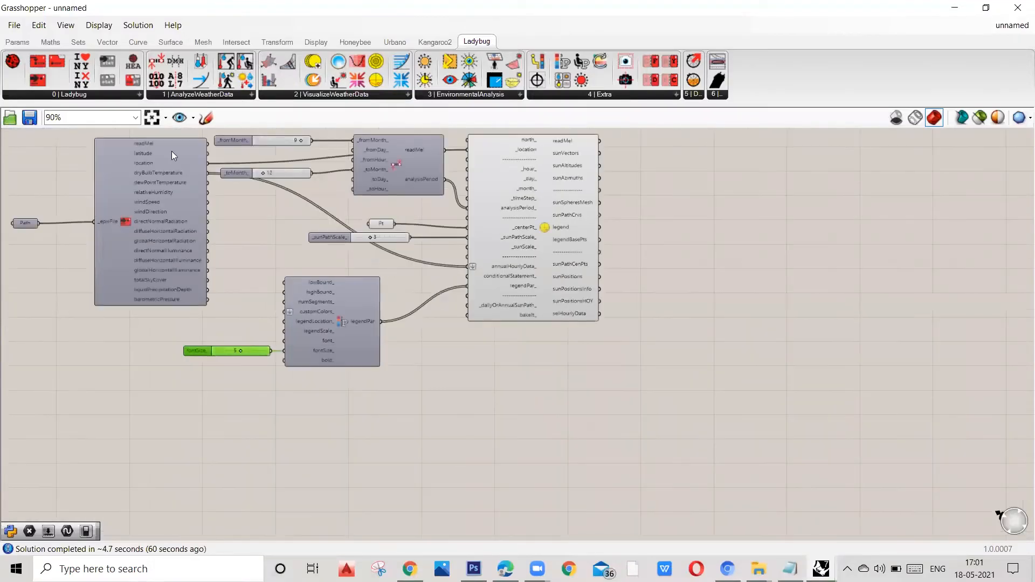
scroll(173, 151, up, 4)
scroll(486, 339, down, 3)
scroll(290, 292, up, 3)
scroll(333, 322, down, 4)
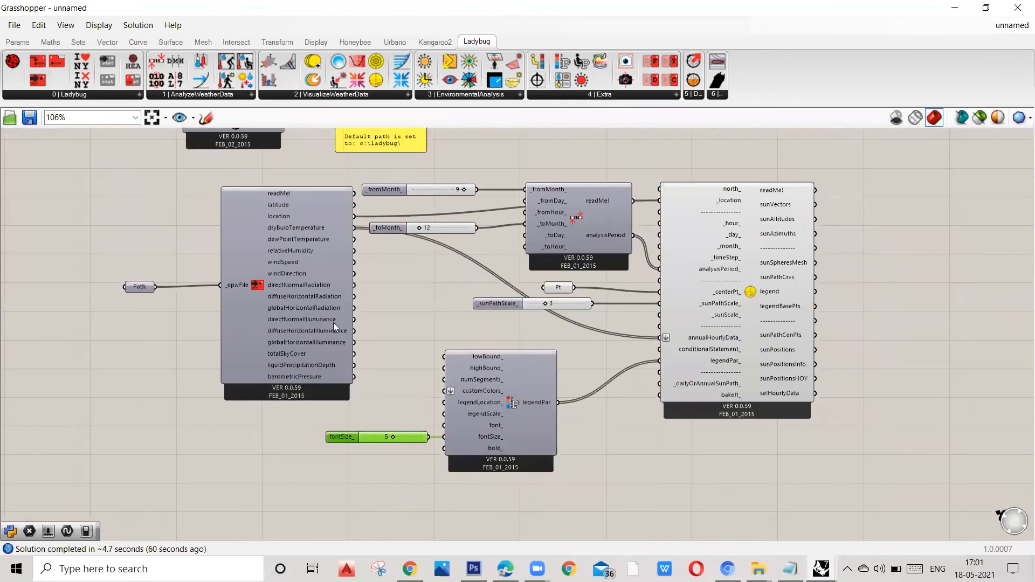
scroll(350, 228, up, 4)
drag(361, 237, 784, 343)
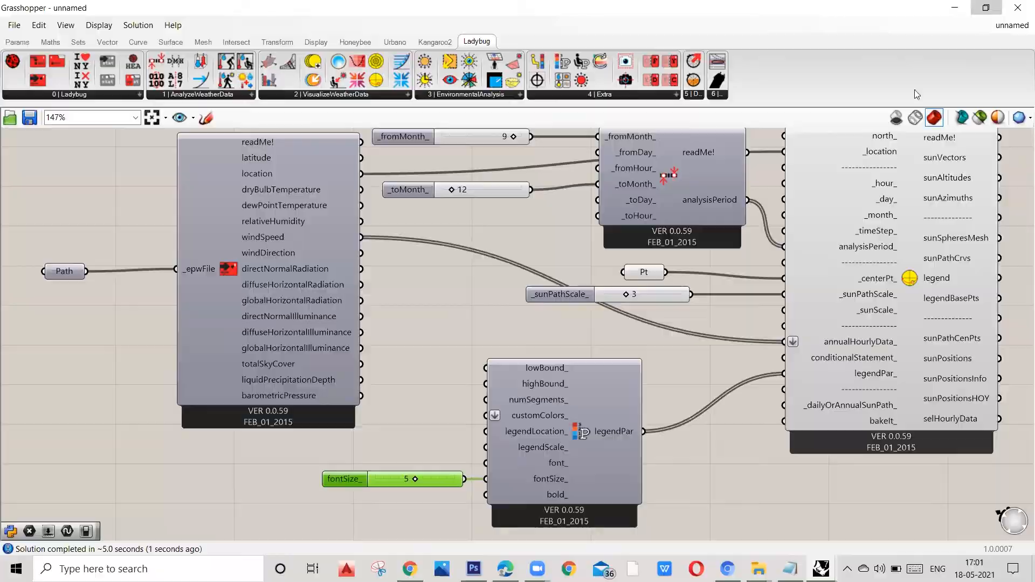
Reduce the Grasshopper window and examine the wind-speed-coloured sun path, its legend and the diagram title.
click(985, 8)
scroll(349, 265, up, 3)
scroll(392, 200, down, 1)
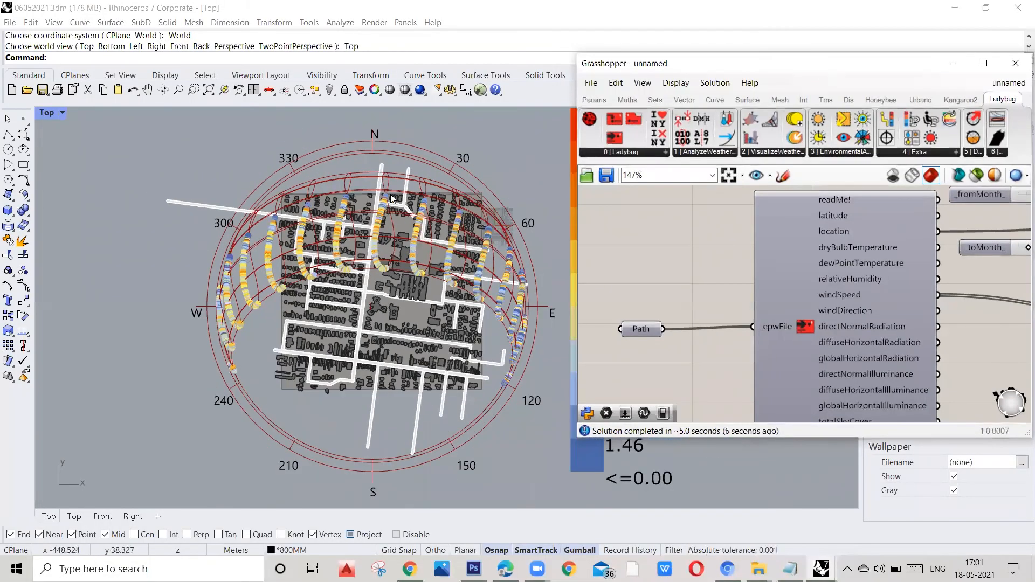
scroll(280, 329, up, 2)
right_drag(280, 329, 295, 298)
scroll(252, 292, down, 4)
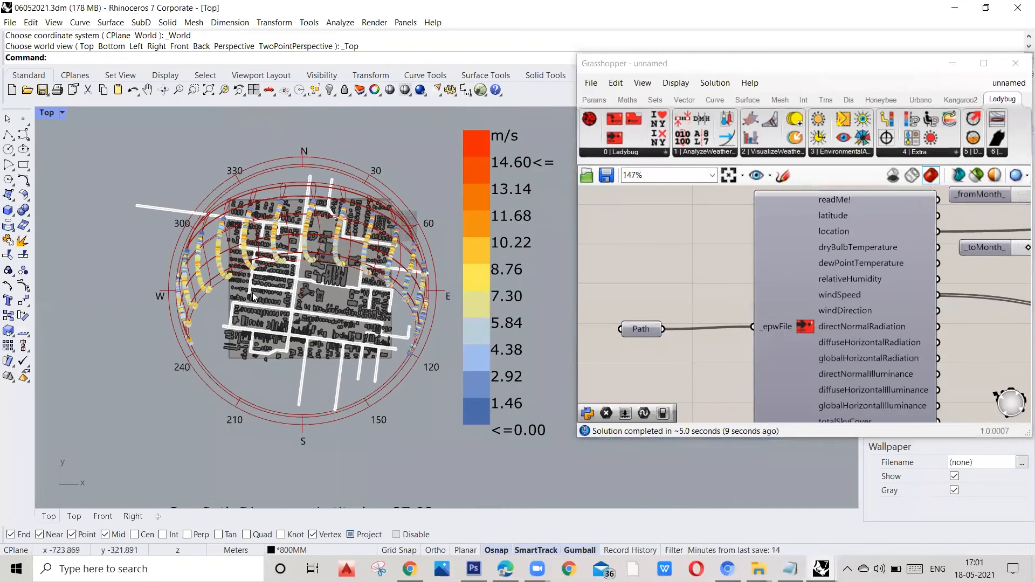
scroll(477, 266, down, 2)
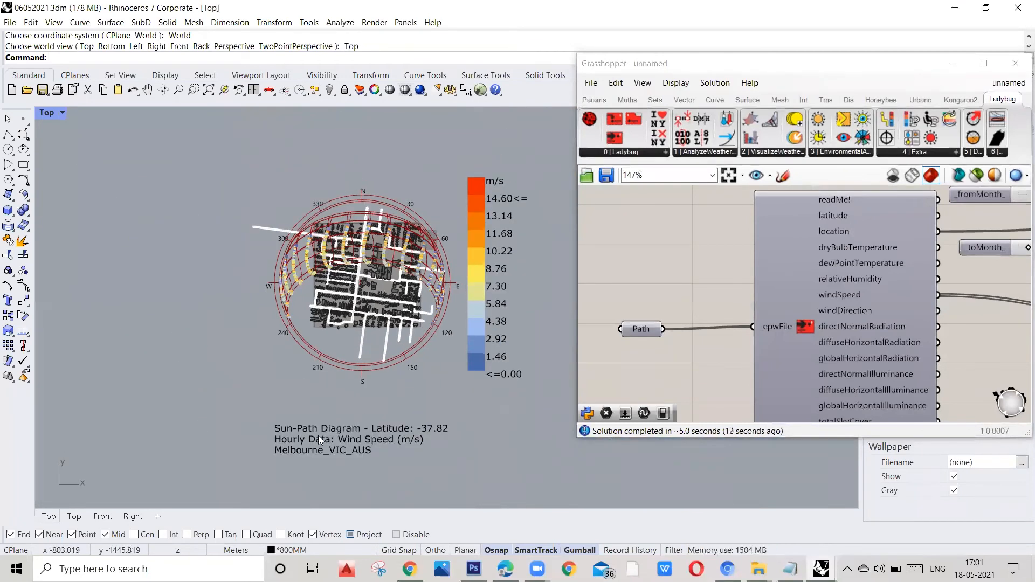
scroll(318, 436, up, 1)
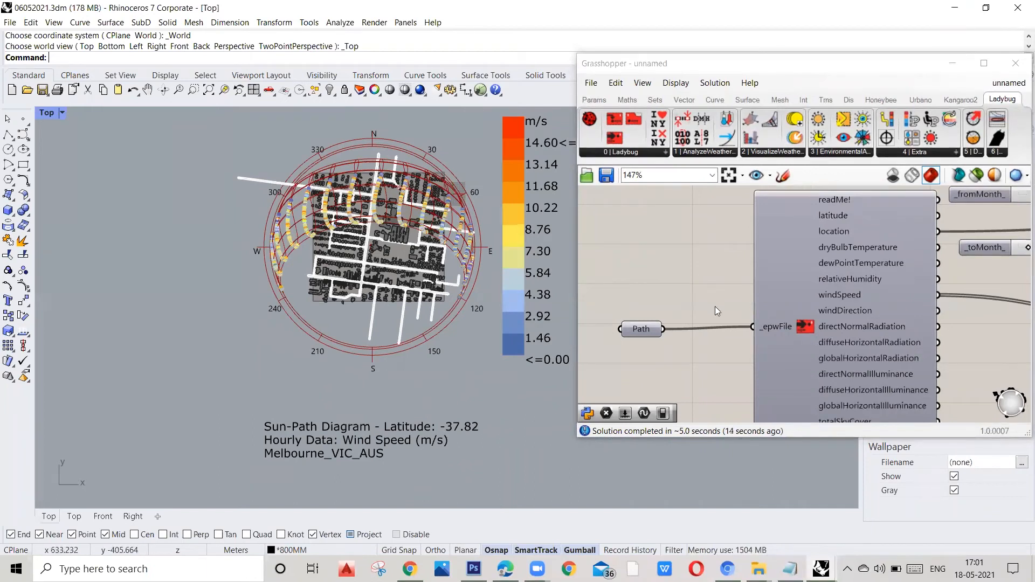
Connect the EPW component's directNormalIlluminance output to annualHourlyData_ as the only hourly data source, in place of windSpeed.
scroll(782, 295, down, 3)
scroll(674, 291, down, 2)
scroll(911, 336, up, 3)
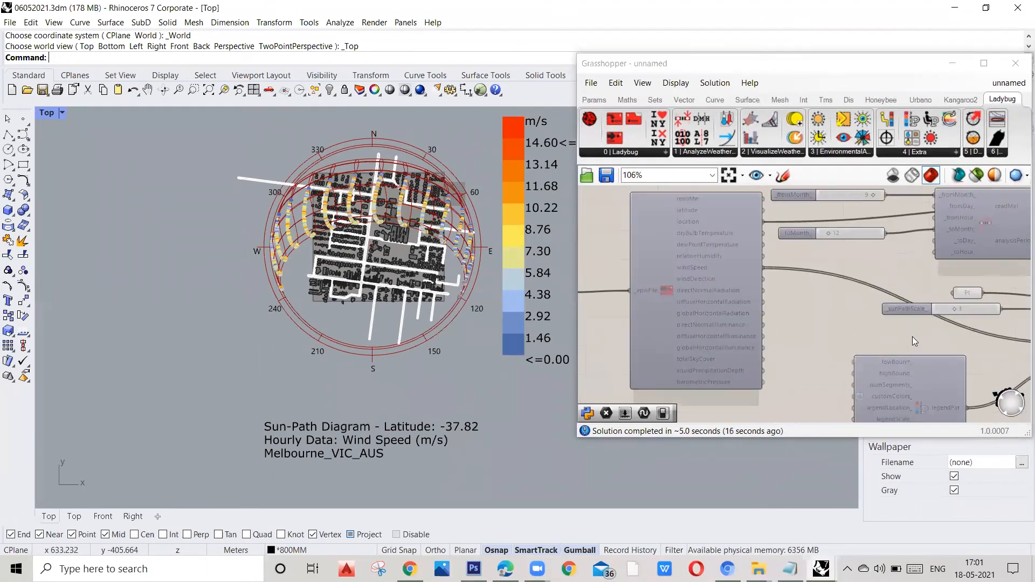
scroll(683, 305, down, 2)
scroll(983, 305, up, 2)
scroll(947, 306, down, 1)
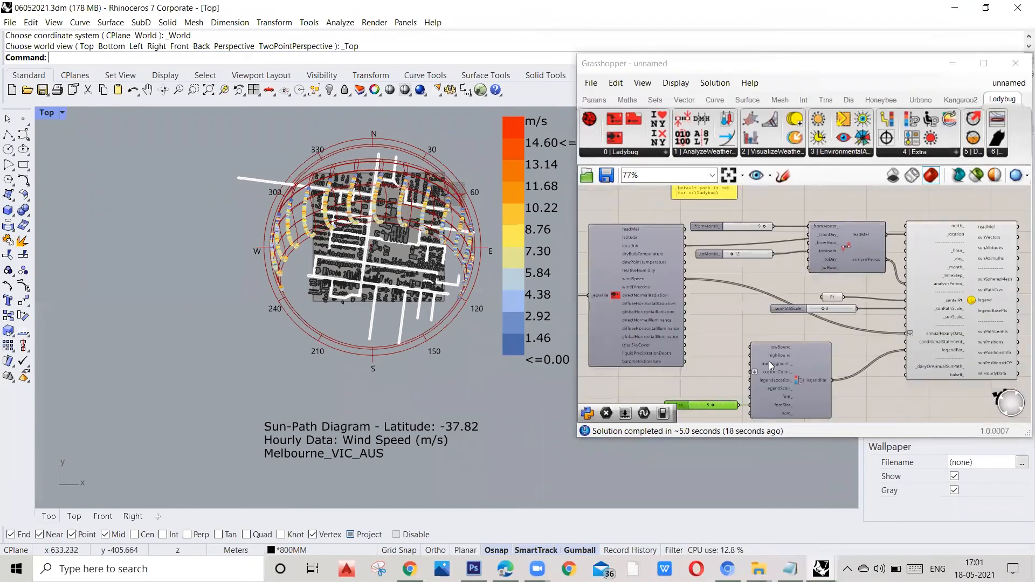
scroll(769, 361, up, 1)
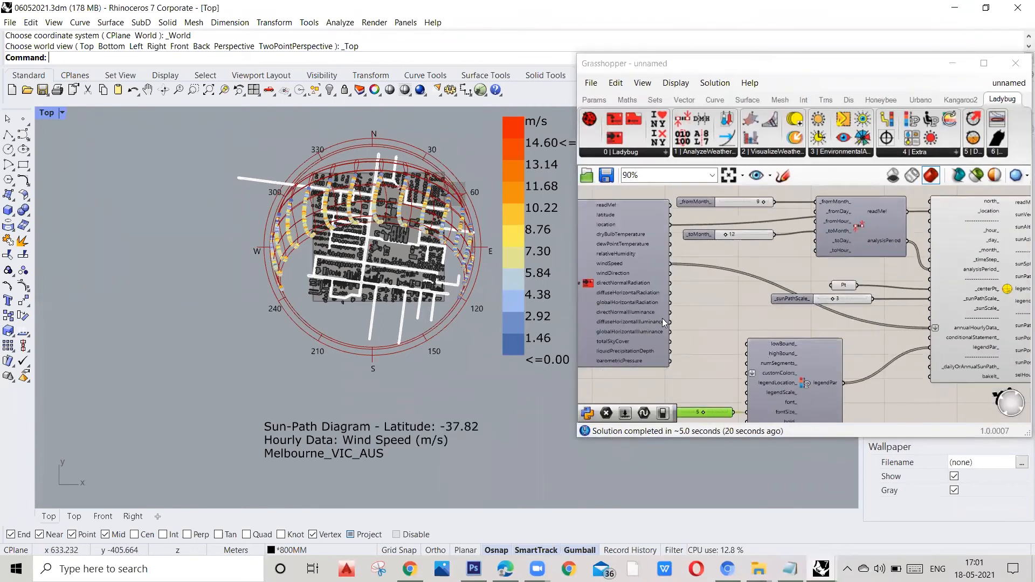
shift+drag(672, 318, 928, 330)
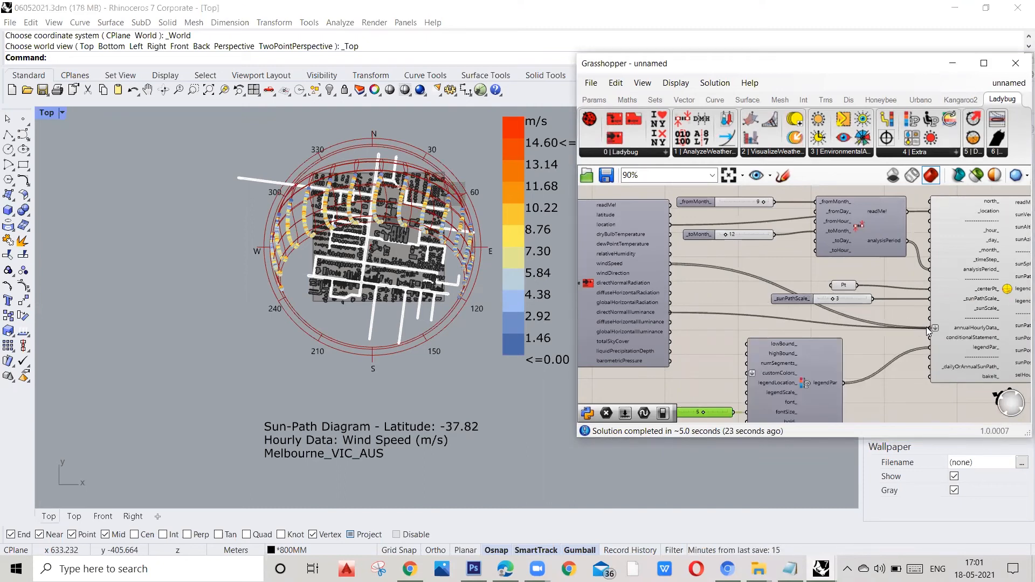
drag(928, 330, 928, 329)
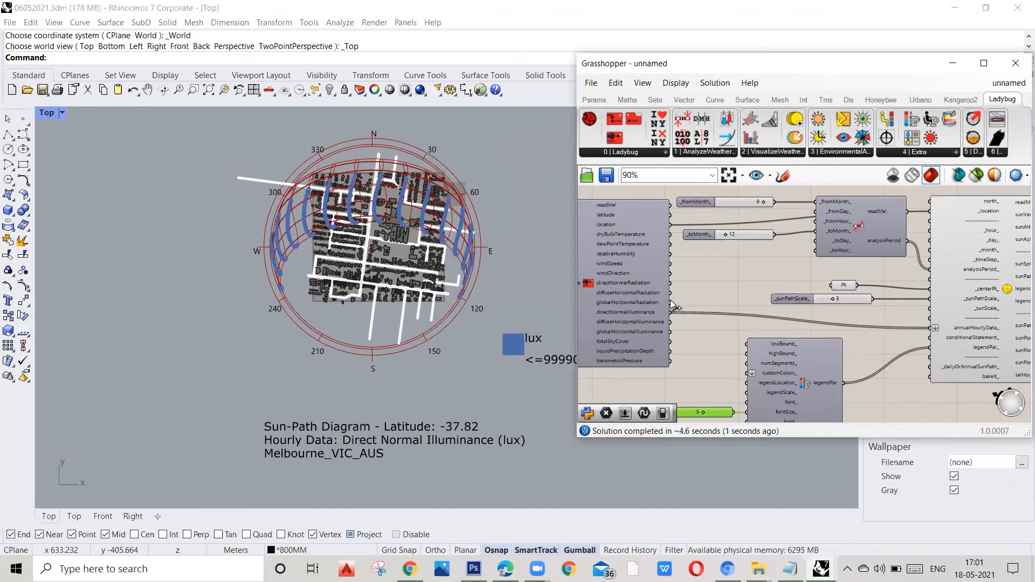
Replace the annualHourlyData_ source with windDirection, add dewPointTemperature as a second source, and compare the two sun path diagrams.
drag(672, 273, 933, 328)
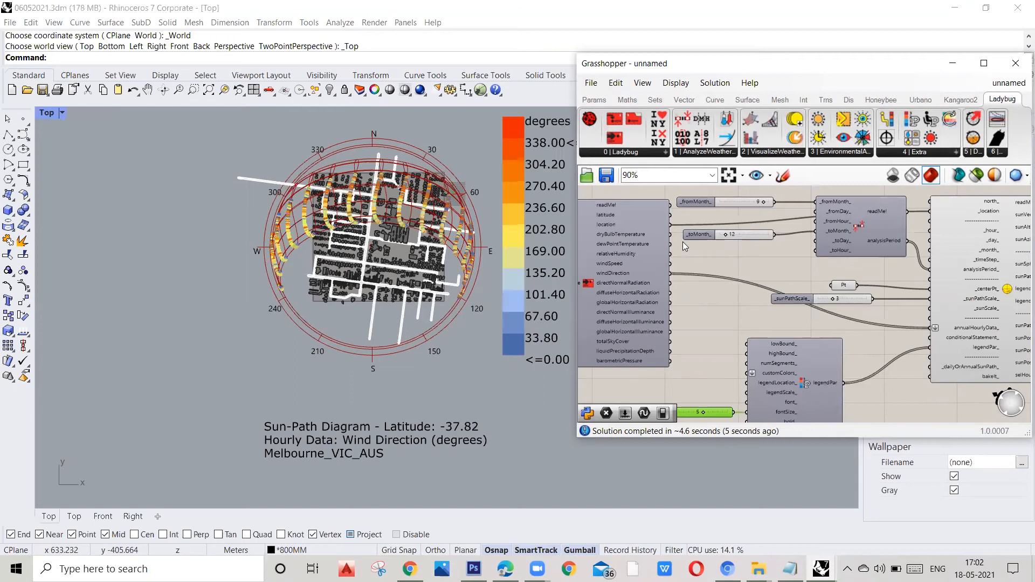
drag(672, 245, 933, 328)
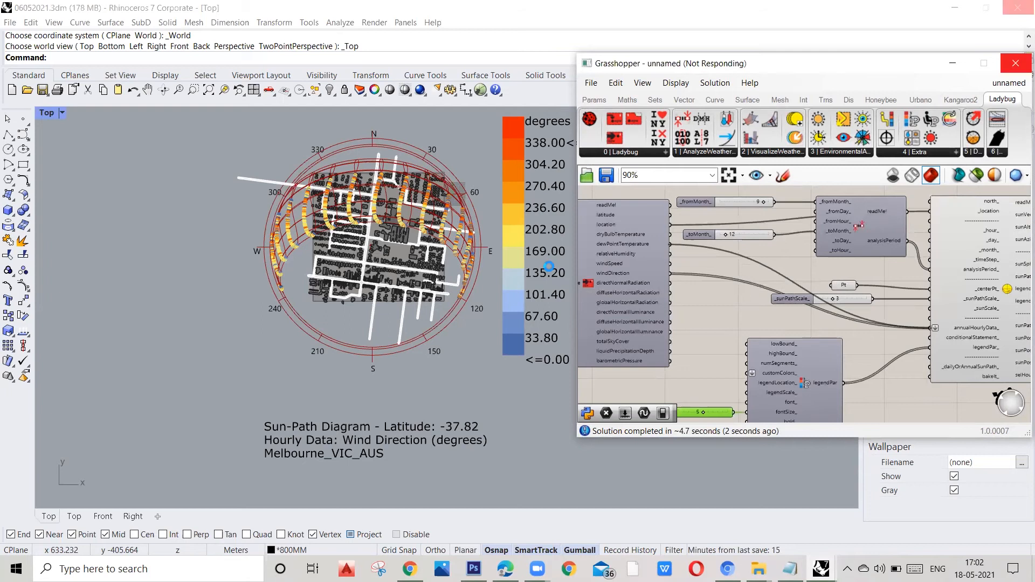
scroll(340, 324, down, 4)
scroll(572, 251, up, 4)
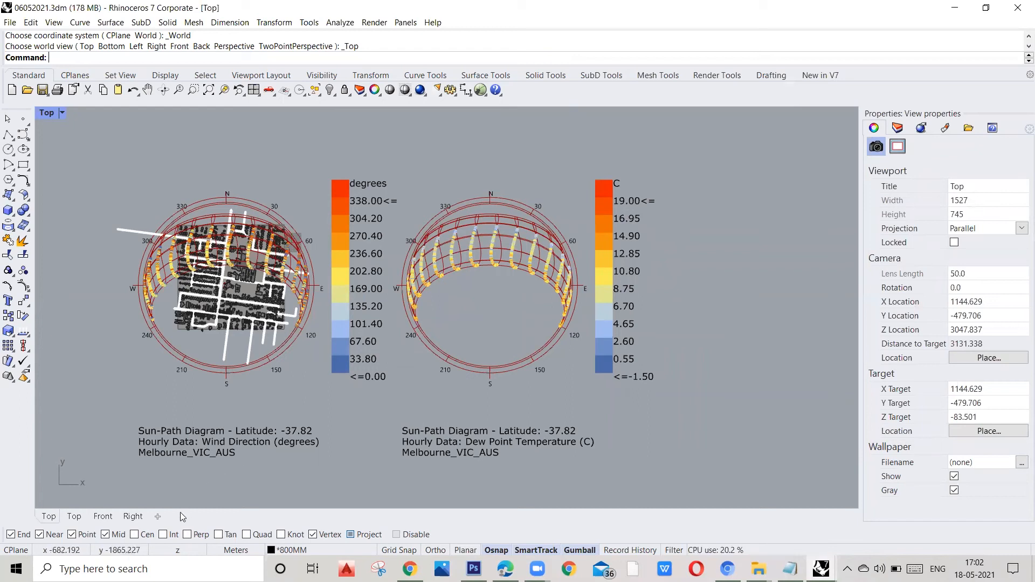
scroll(576, 312, down, 2)
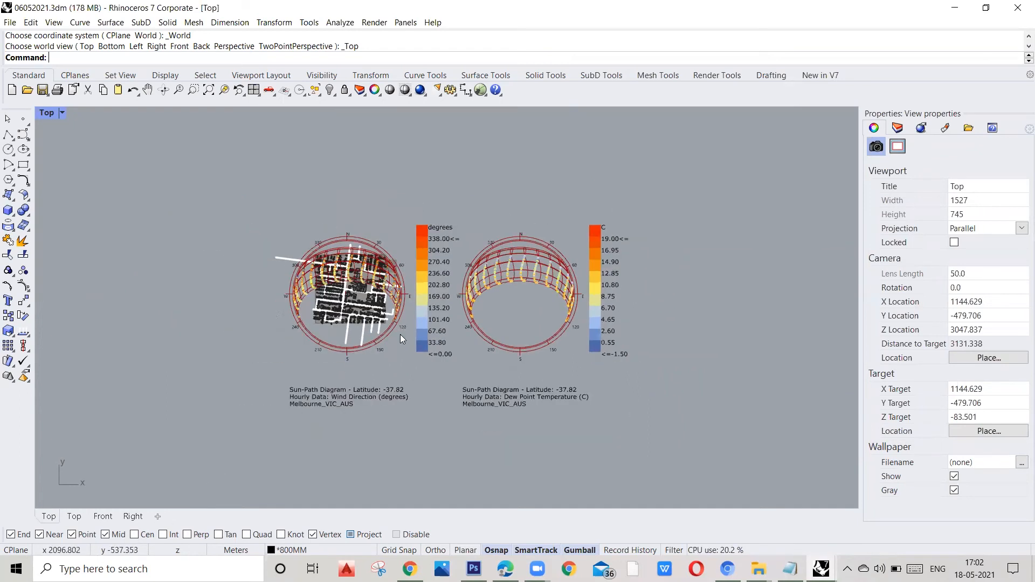
scroll(271, 312, up, 1)
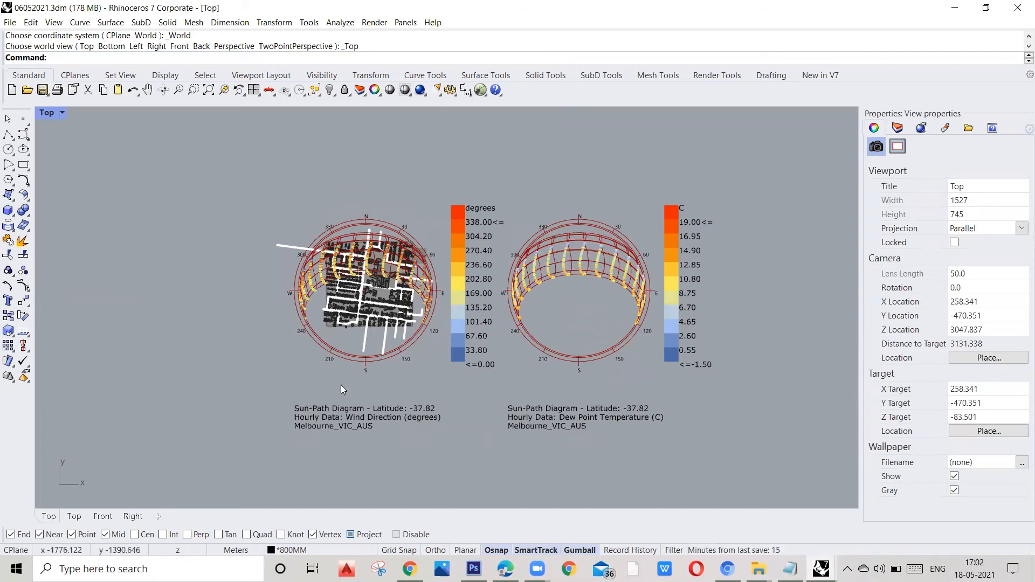
Bring Grasshopper back, open the Bake attributes for the SunPath component to view the layer options, and cancel without baking.
click(820, 568)
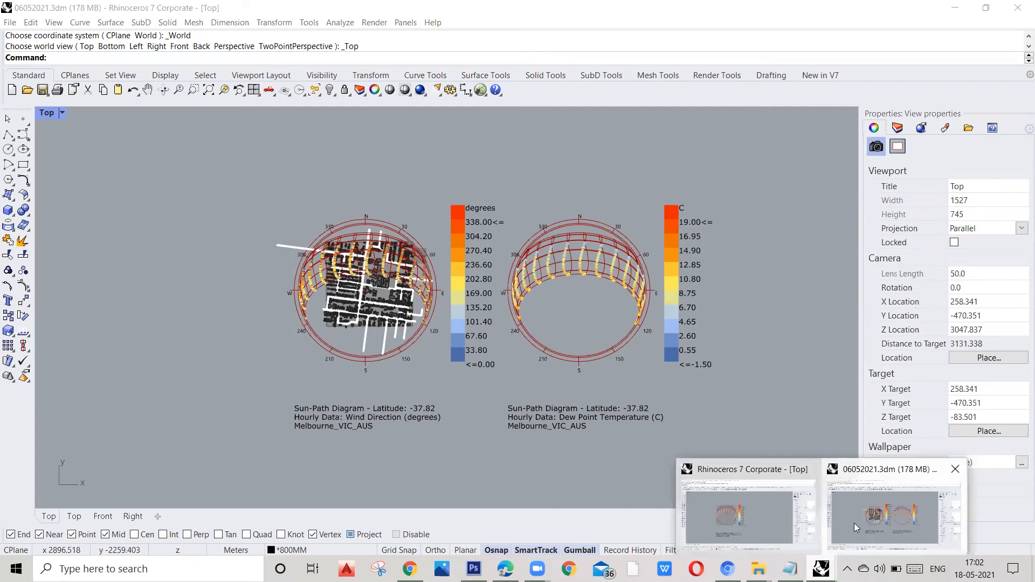
click(857, 527)
drag(719, 61, 696, 50)
scroll(726, 273, down, 2)
scroll(868, 333, up, 2)
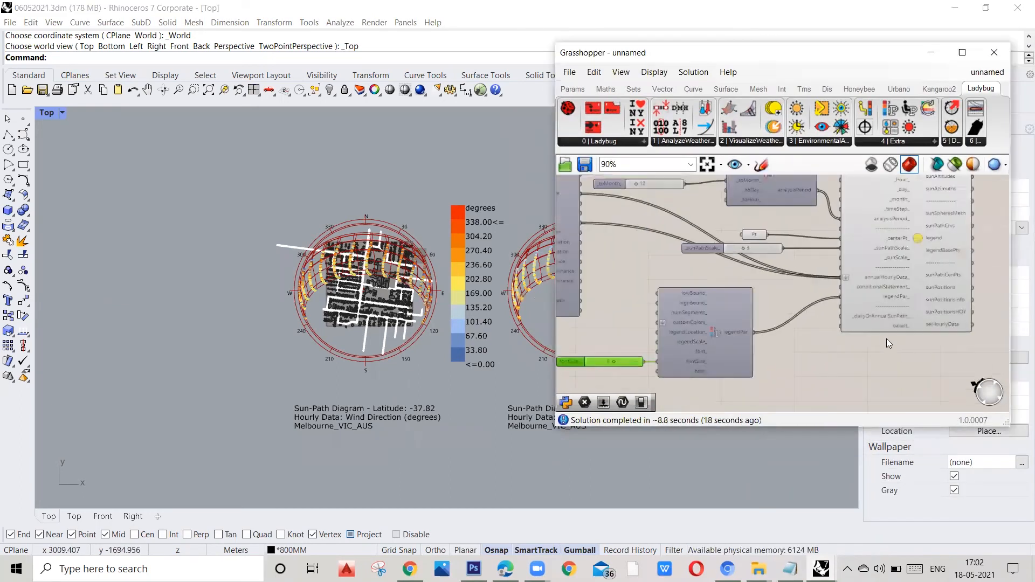
scroll(889, 343, up, 2)
click(905, 318)
right_click(906, 320)
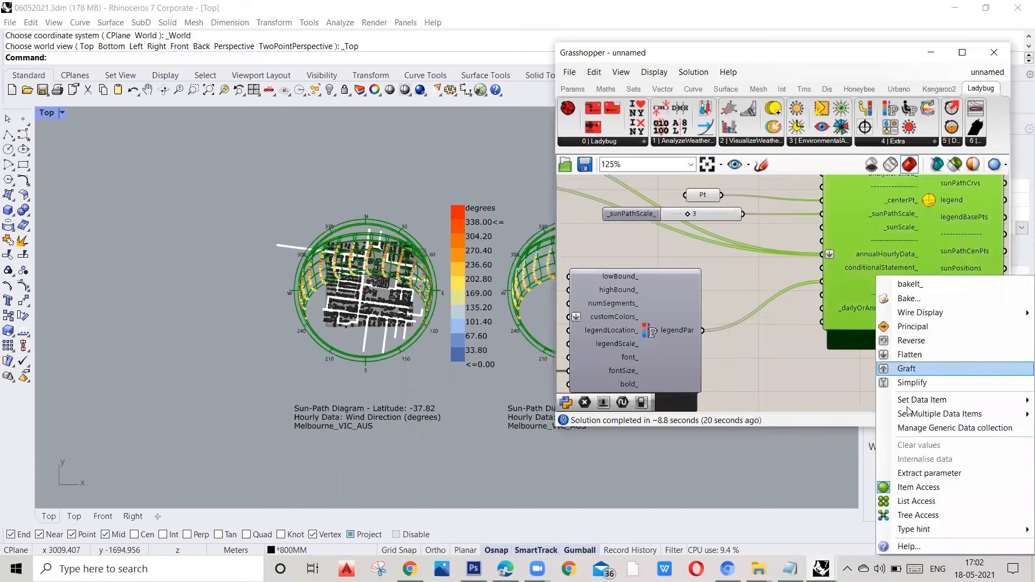
click(909, 300)
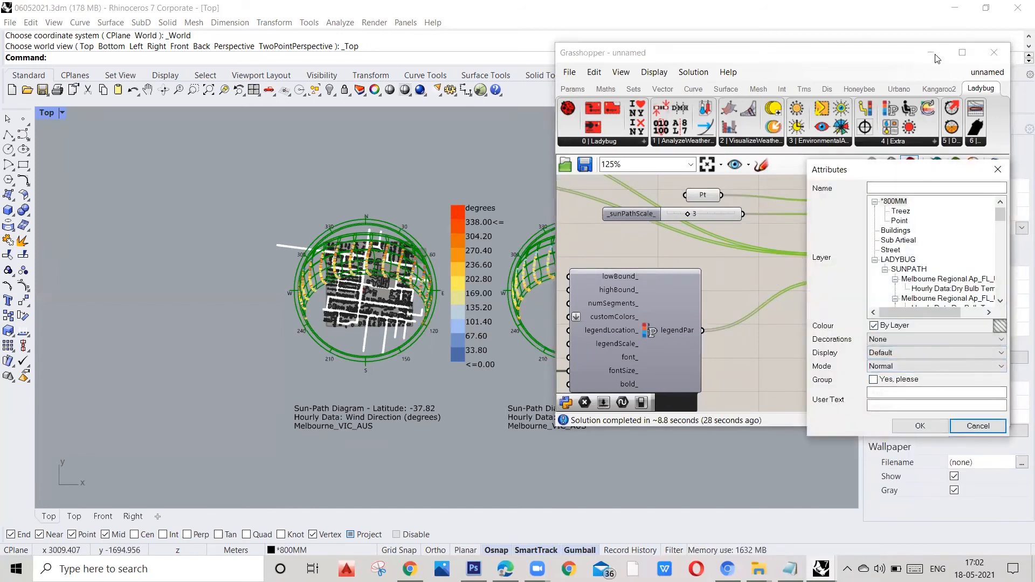
click(977, 426)
Delete the Analysis Period component that links the two month sliders to the SunPath component.
scroll(771, 315, down, 4)
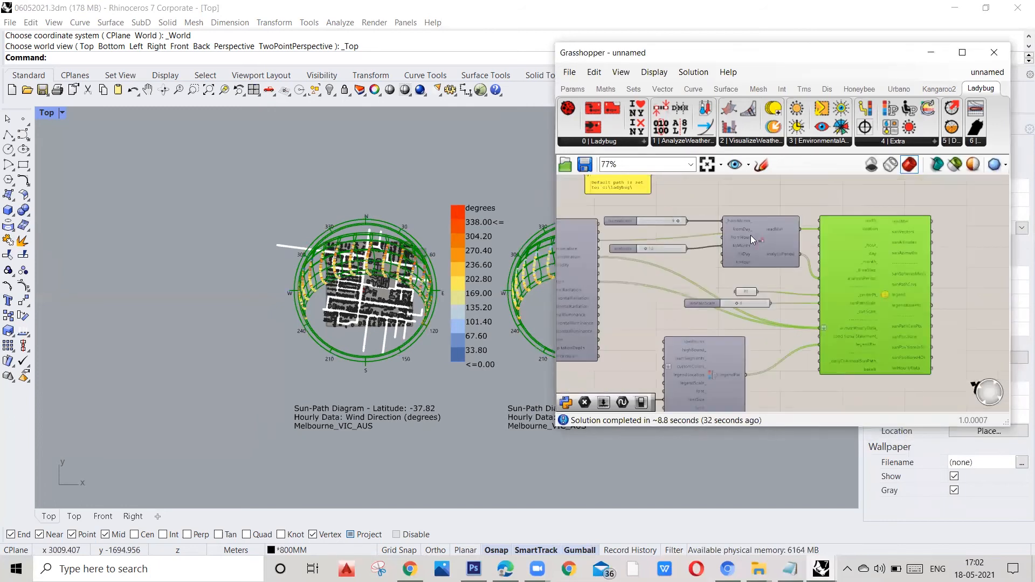
scroll(751, 235, down, 1)
click(768, 242)
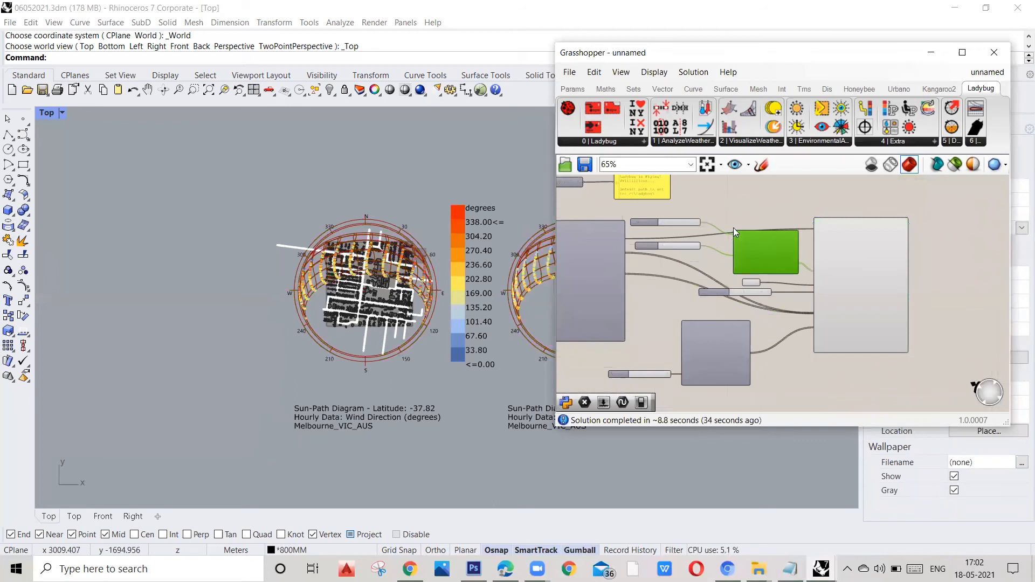
drag(685, 224, 688, 252)
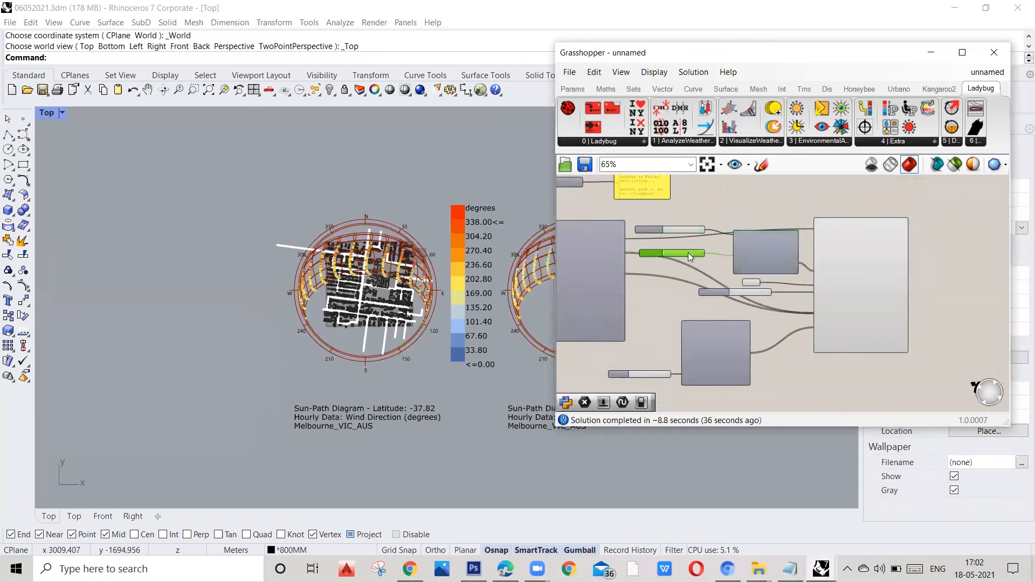
click(726, 213)
scroll(733, 237, down, 3)
scroll(714, 261, up, 3)
scroll(714, 259, up, 1)
scroll(782, 243, up, 3)
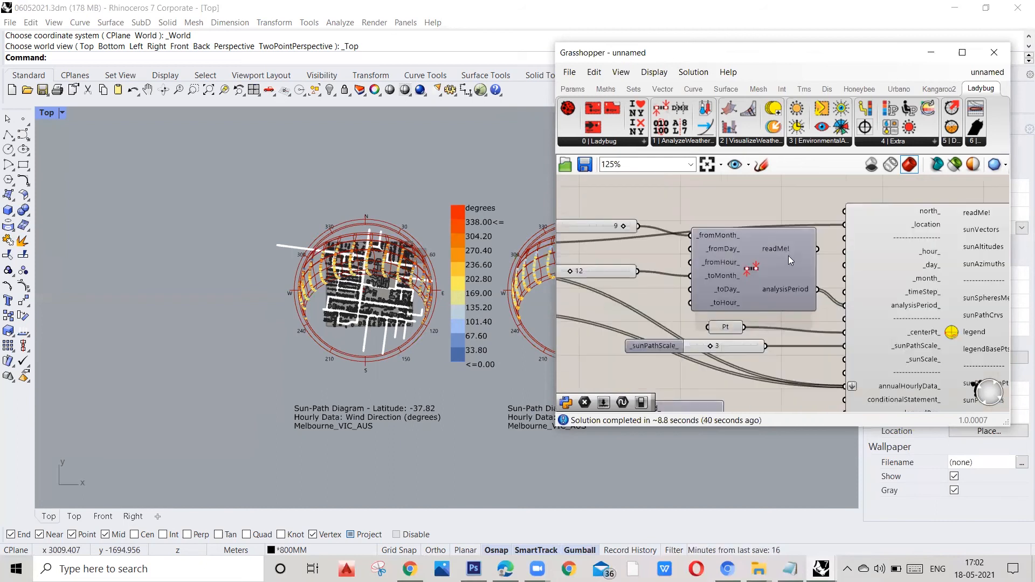
click(789, 255)
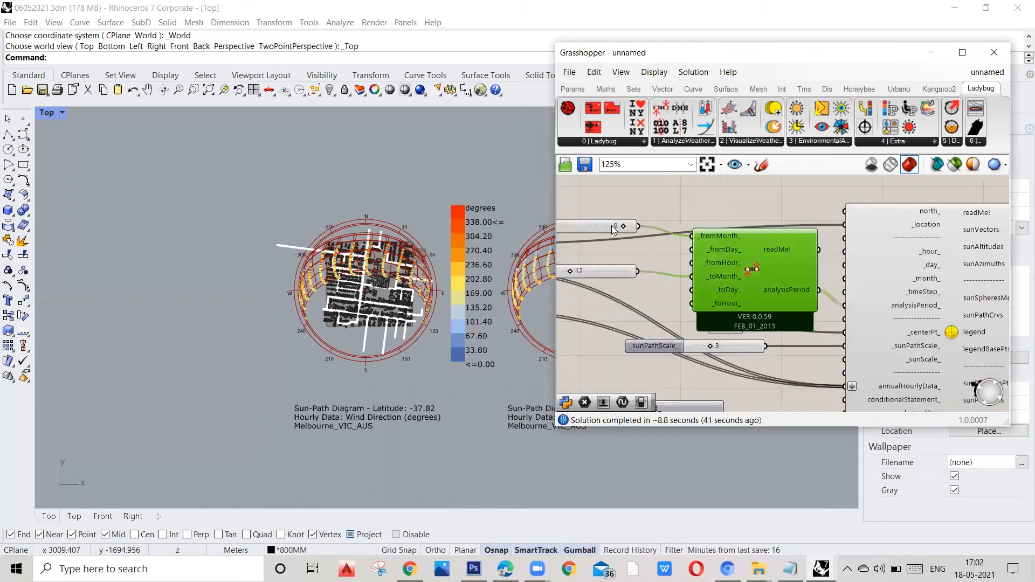
key(Delete)
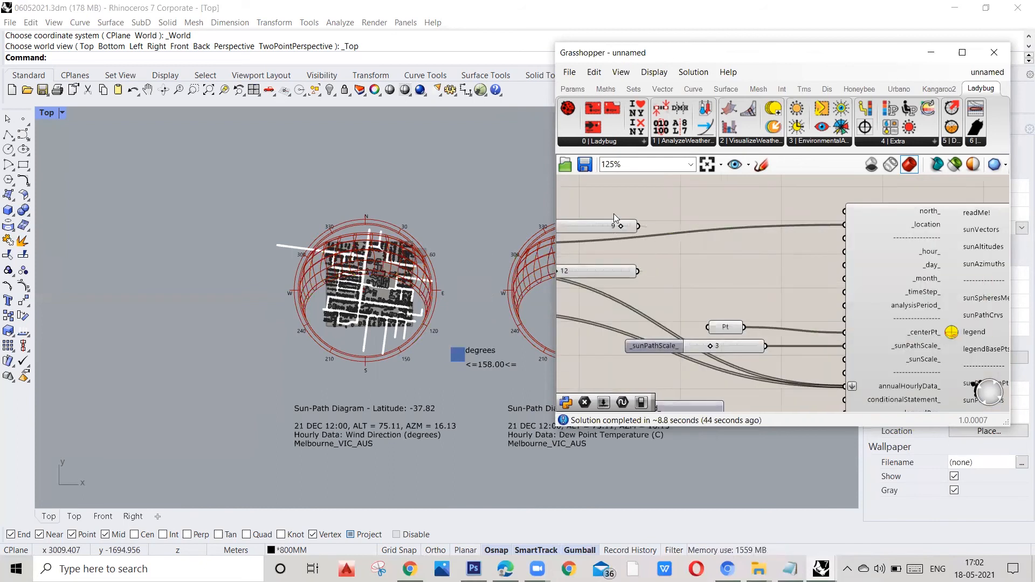
Move the two freed sliders beside the SunPath component, connecting the one set to 9 to _hour_ and the one set to 12 to _day_.
drag(620, 227, 840, 252)
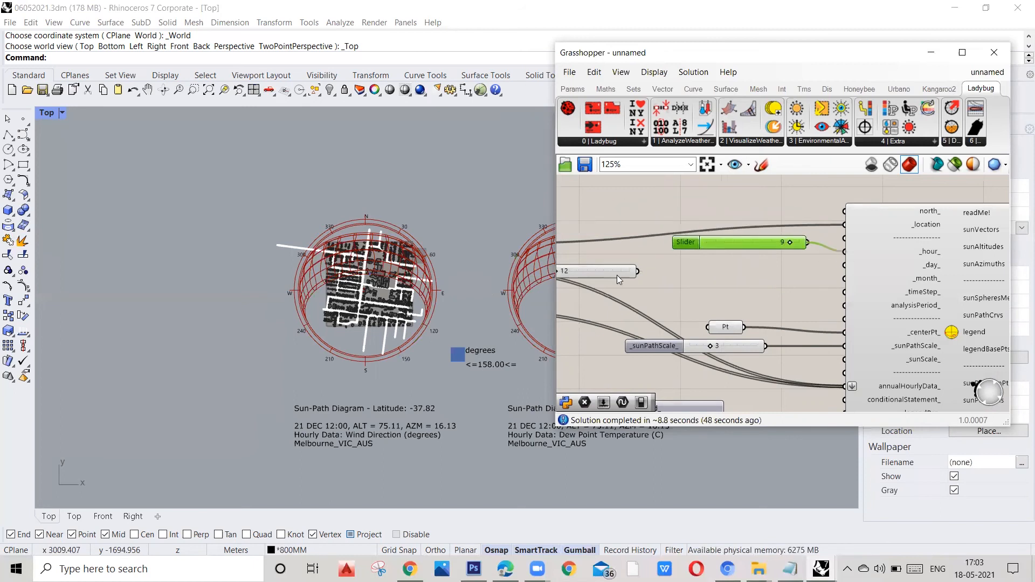
drag(610, 271, 700, 277)
drag(701, 248, 712, 268)
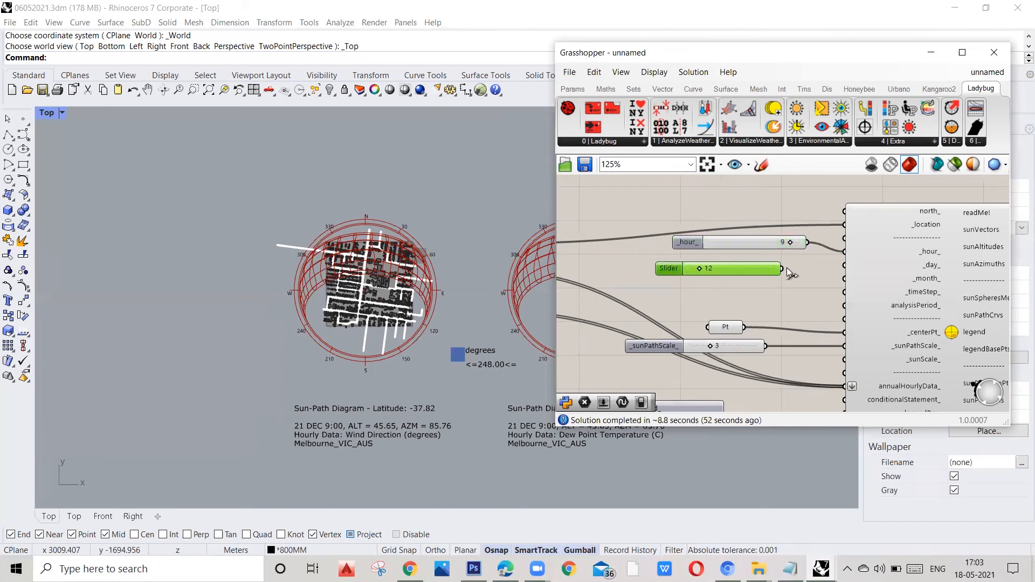
drag(840, 257, 845, 262)
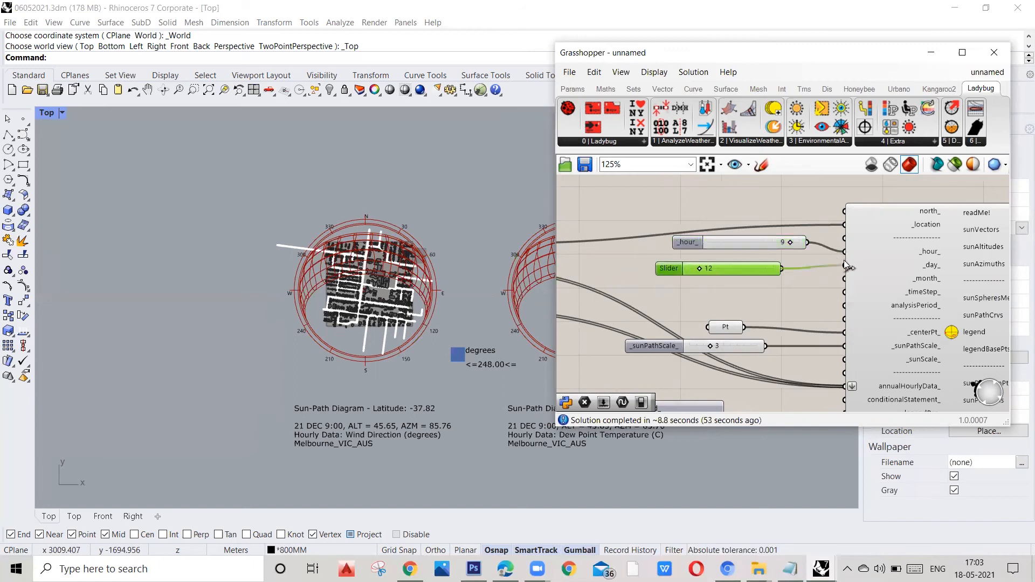
Duplicate the day slider, connect the copy to the SunPath component's _month_ input, and set it to 9.
click(745, 292)
key(ctrl+v)
drag(754, 279, 767, 291)
drag(851, 278, 845, 279)
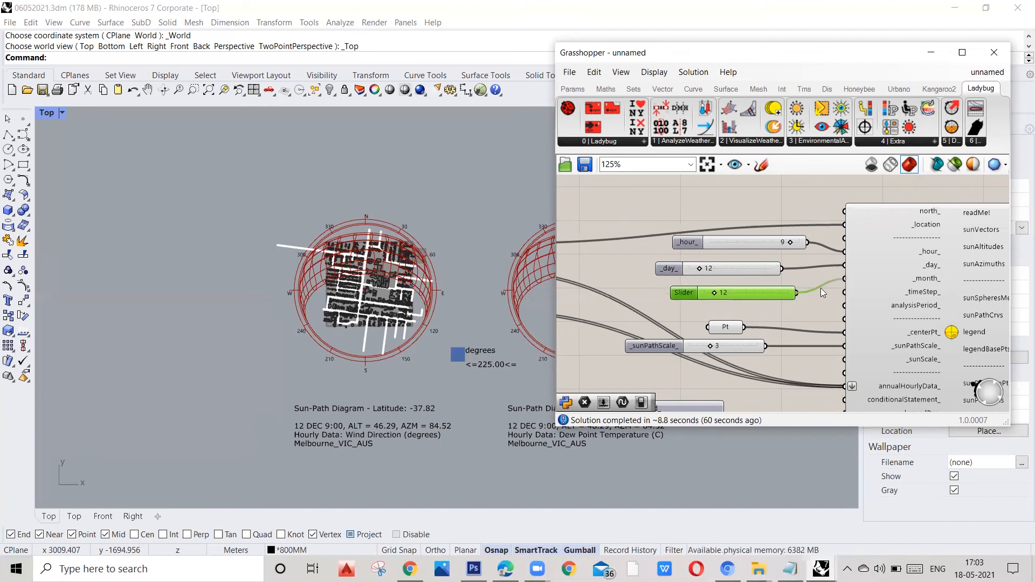
double_click(725, 293)
text(9)
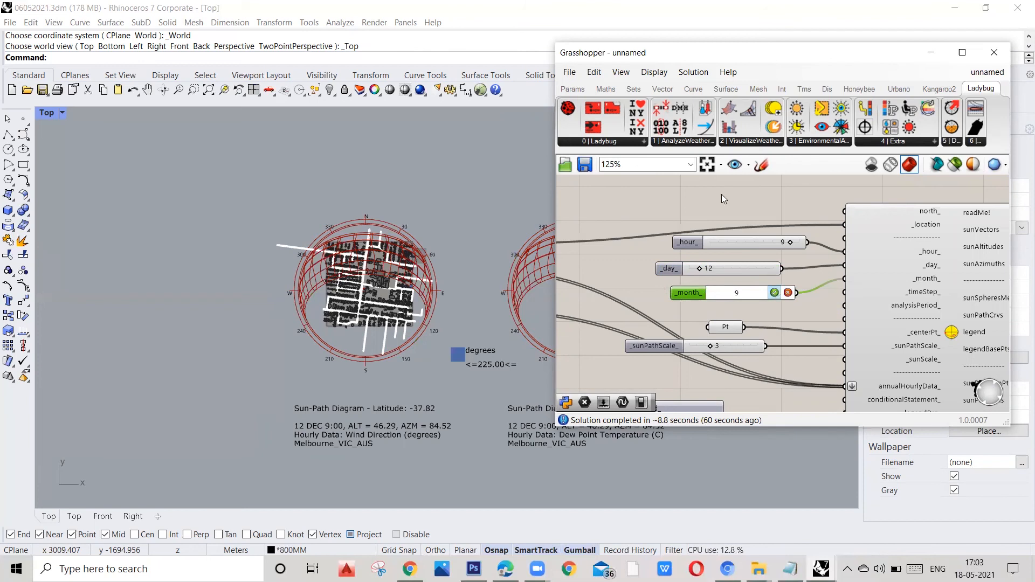
key(Return)
Examine the sun's position on the sun path over the site for the chosen hour, day and month, and review the Grasshopper definition.
scroll(722, 195, down, 1)
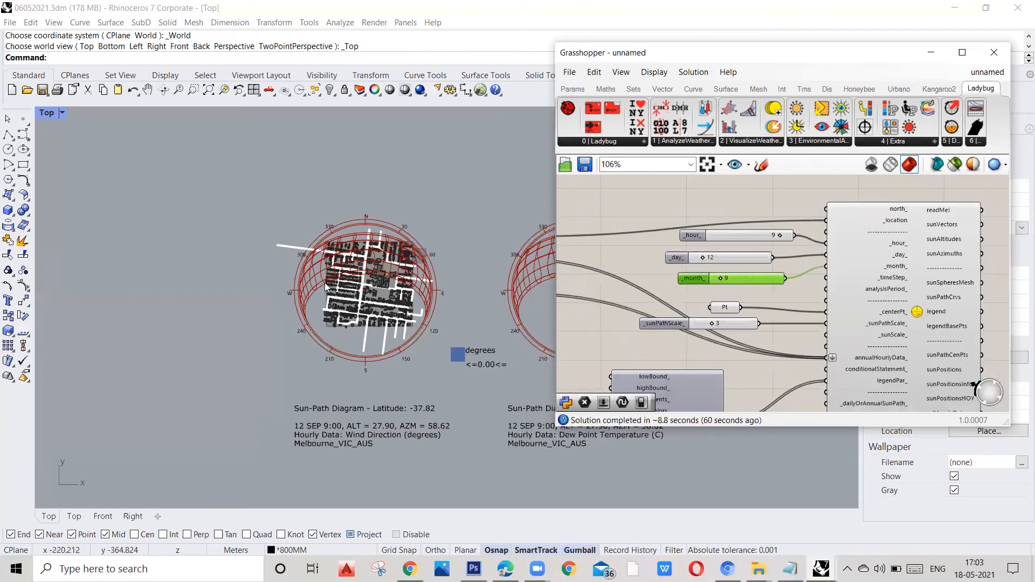
scroll(393, 267, up, 8)
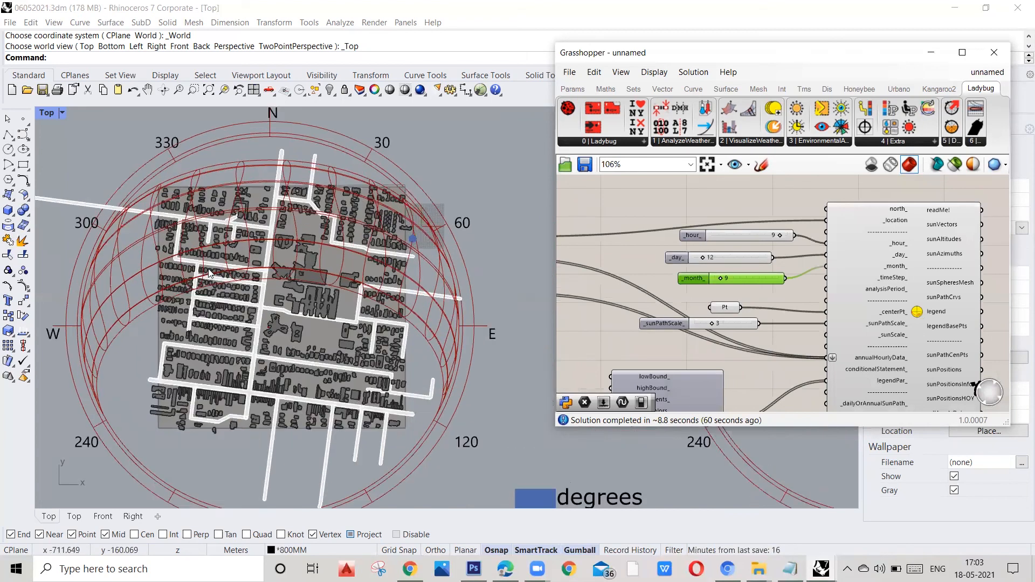
scroll(356, 265, down, 3)
scroll(383, 253, up, 5)
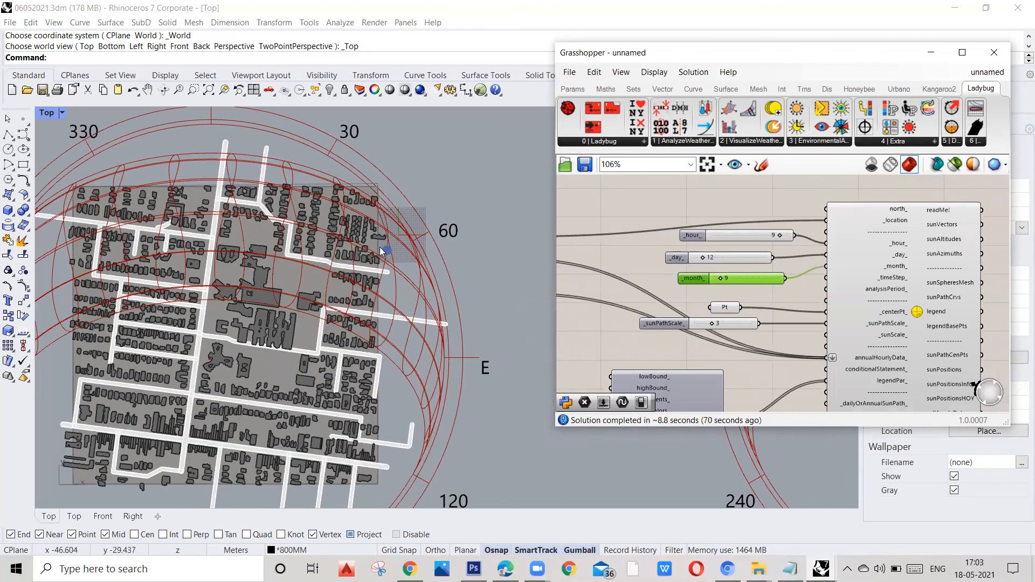
scroll(382, 252, down, 2)
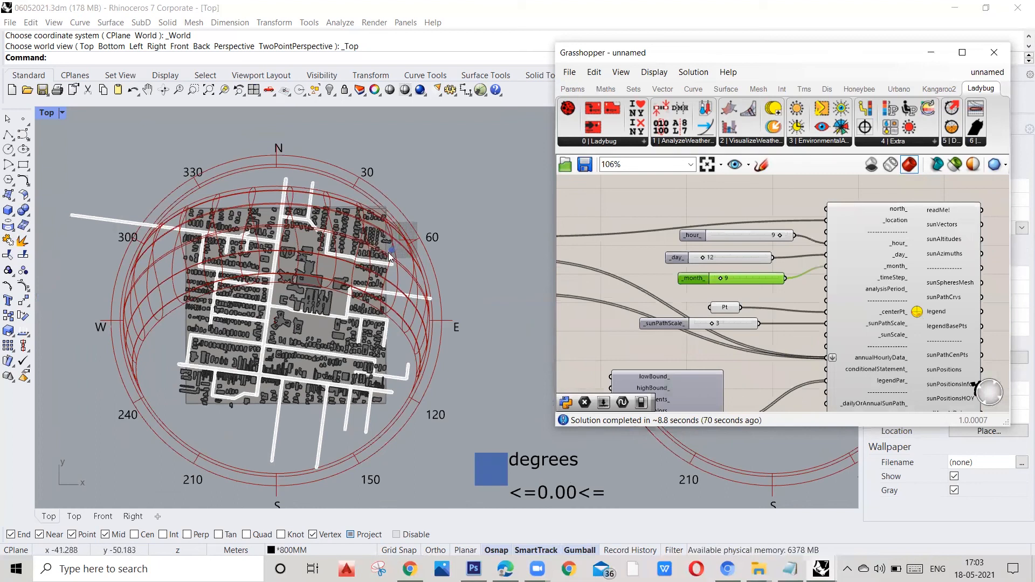
scroll(419, 258, down, 1)
scroll(701, 221, down, 3)
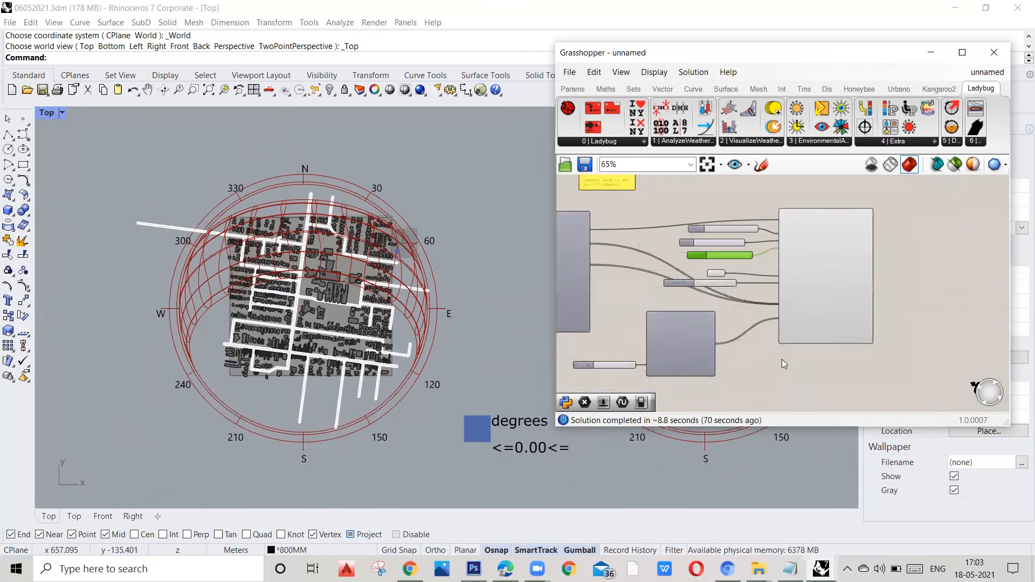
scroll(803, 330, down, 2)
scroll(707, 348, up, 2)
scroll(825, 326, down, 3)
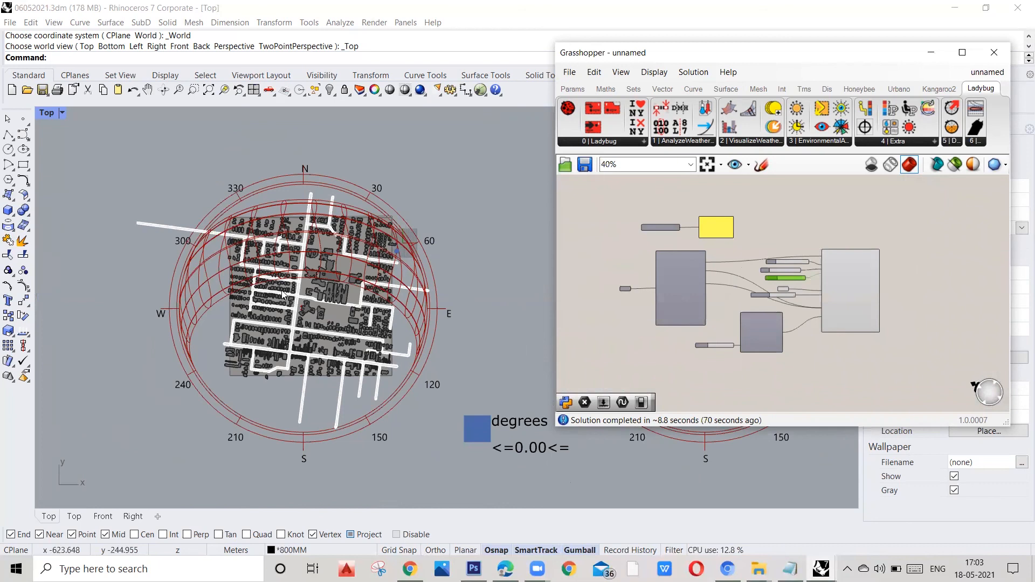
scroll(323, 302, down, 3)
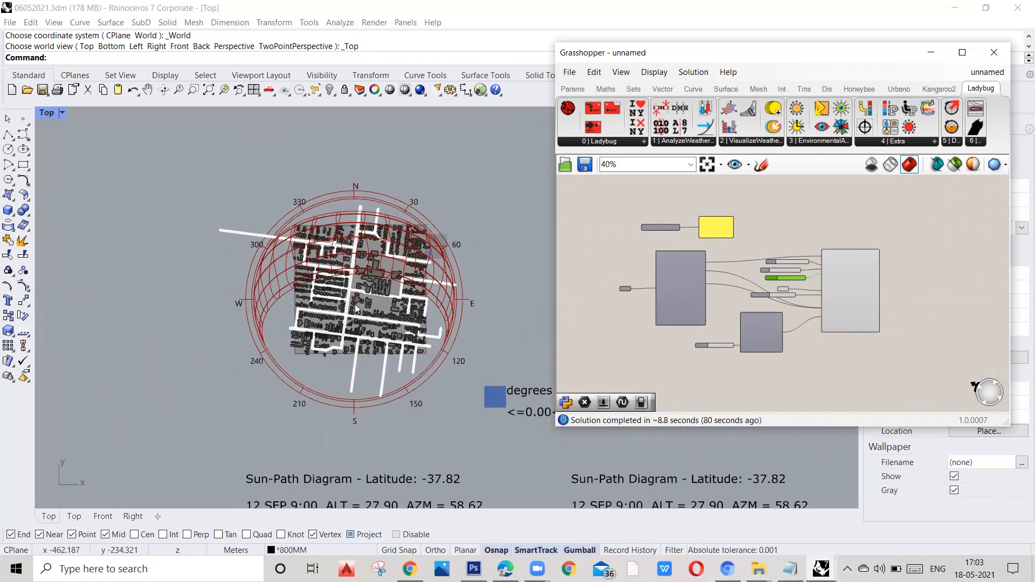
scroll(343, 308, up, 1)
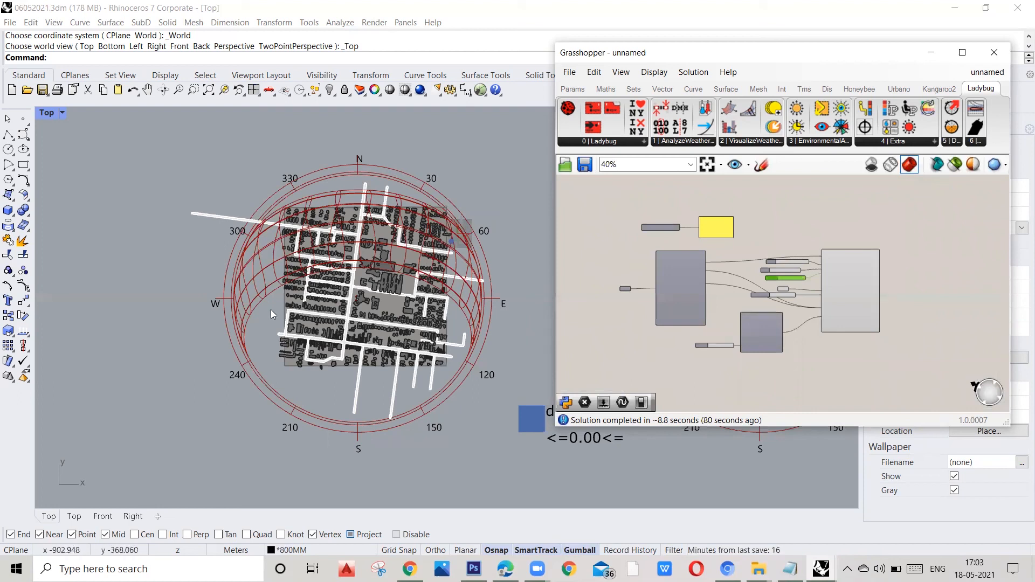
scroll(356, 280, up, 1)
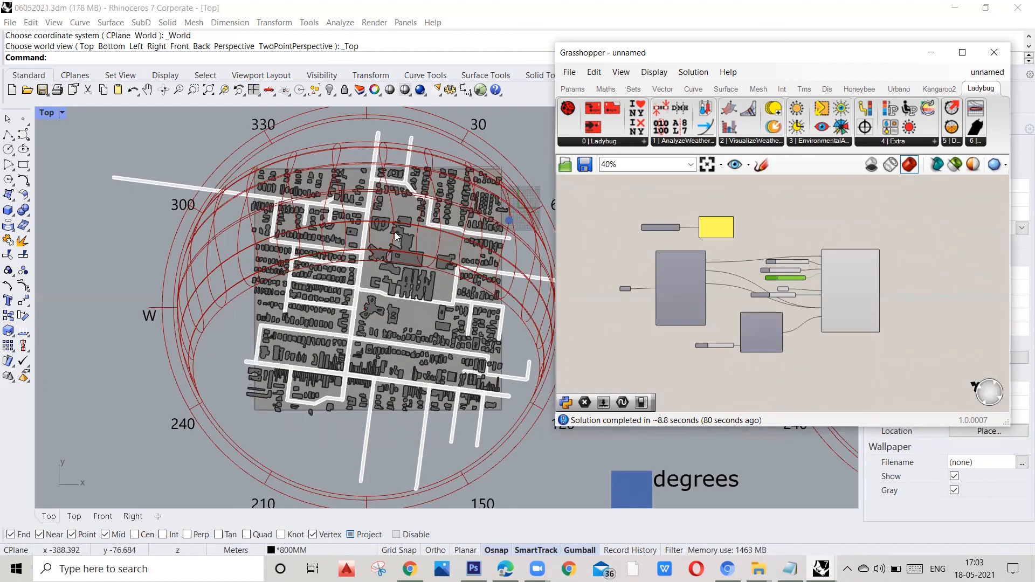